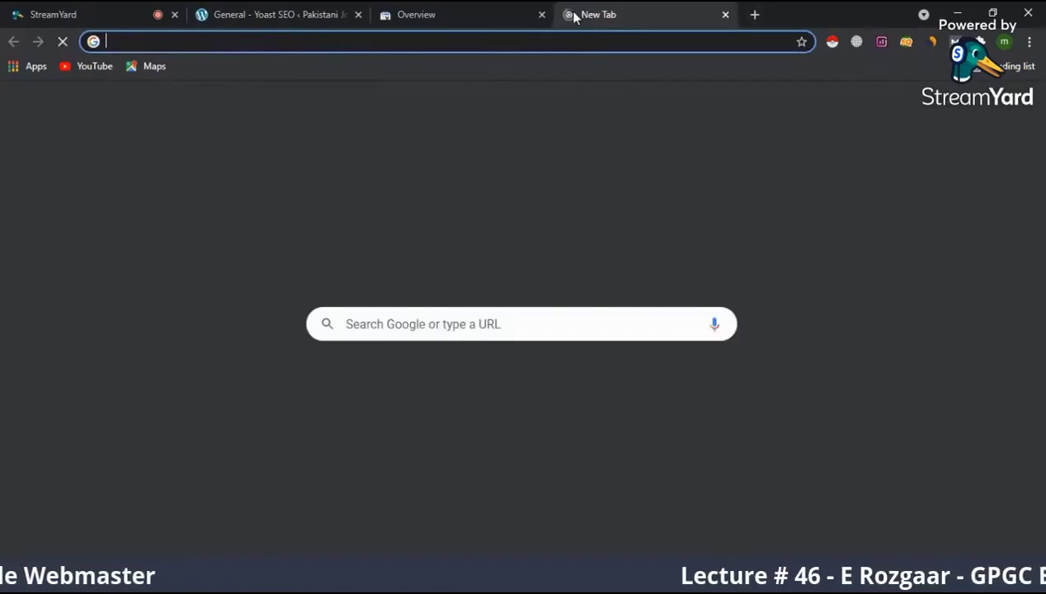
- Search Google for "fluffy corgi"
type("pets")
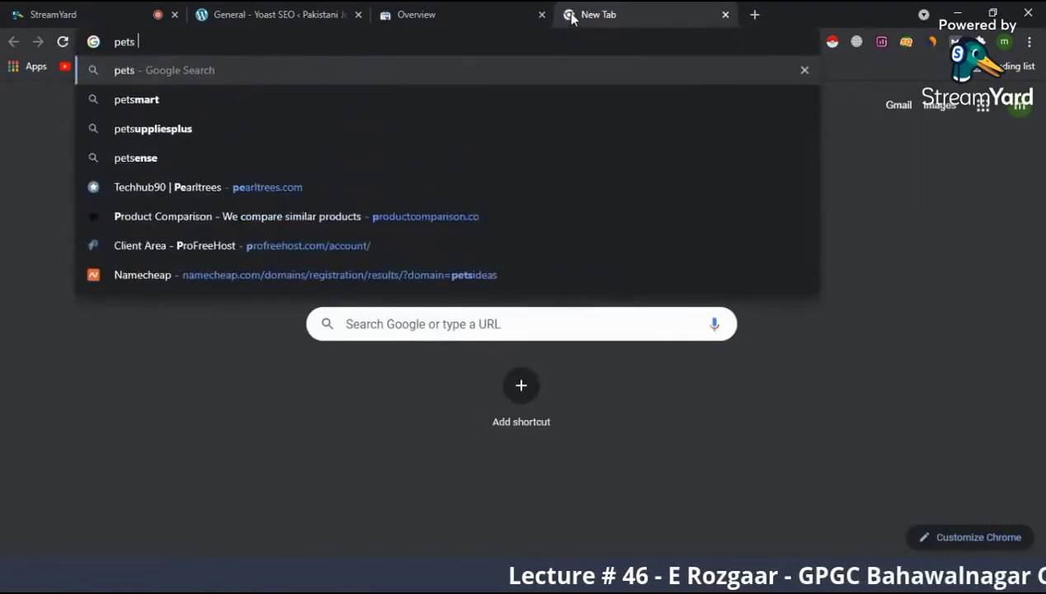
key("BackSpace")
key("BackSpace")
key("BackSpace")
key("BackSpace")
type("fu")
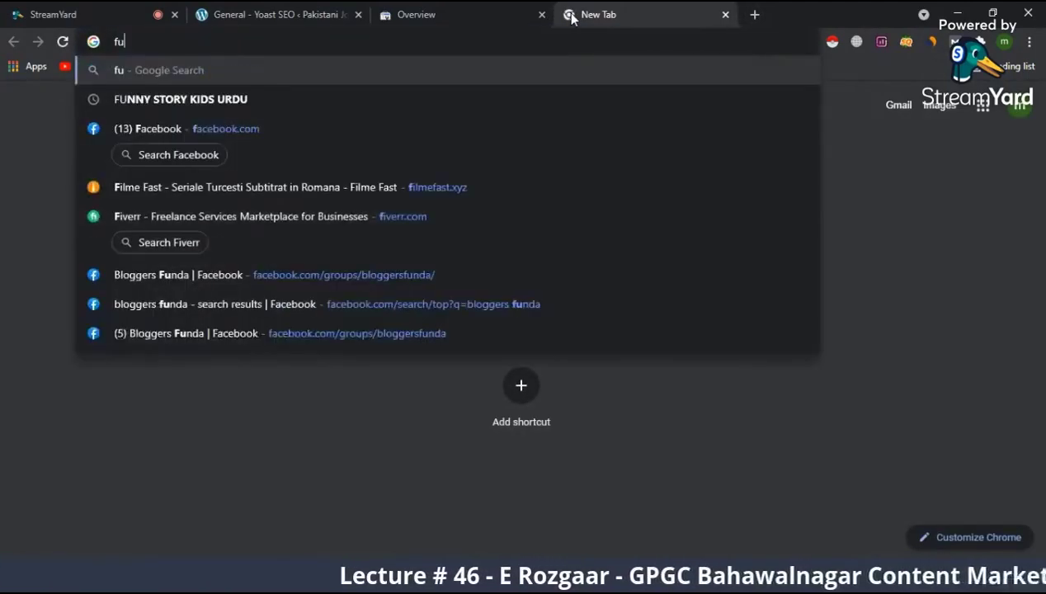
key("BackSpace")
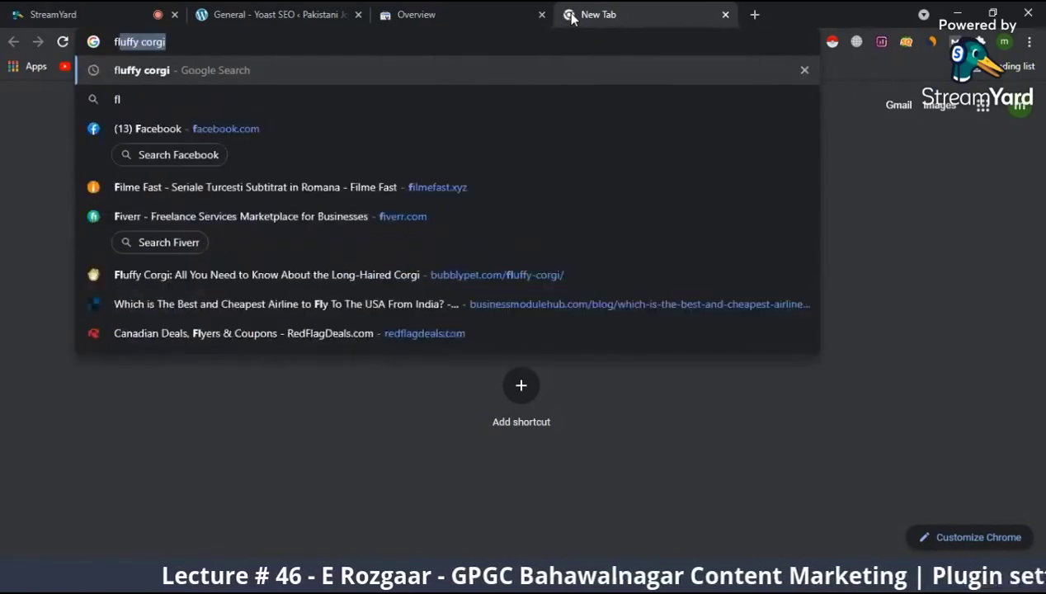
type("lu")
key("Return")
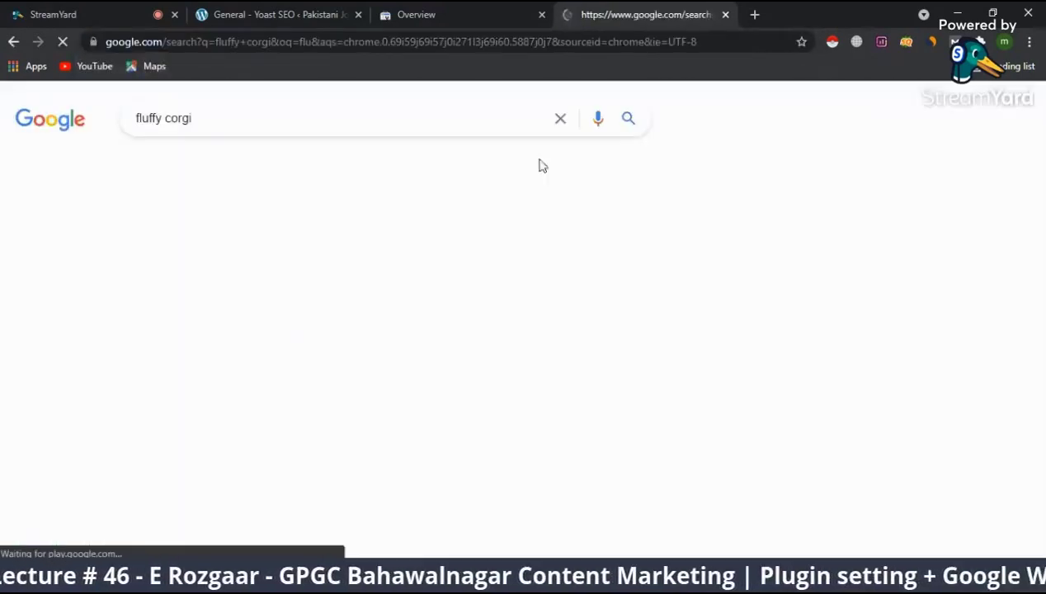
- Examine the page titles and descriptions in the fluffy corgi search results, down to the related searches
scroll(504, 239, "down", 3)
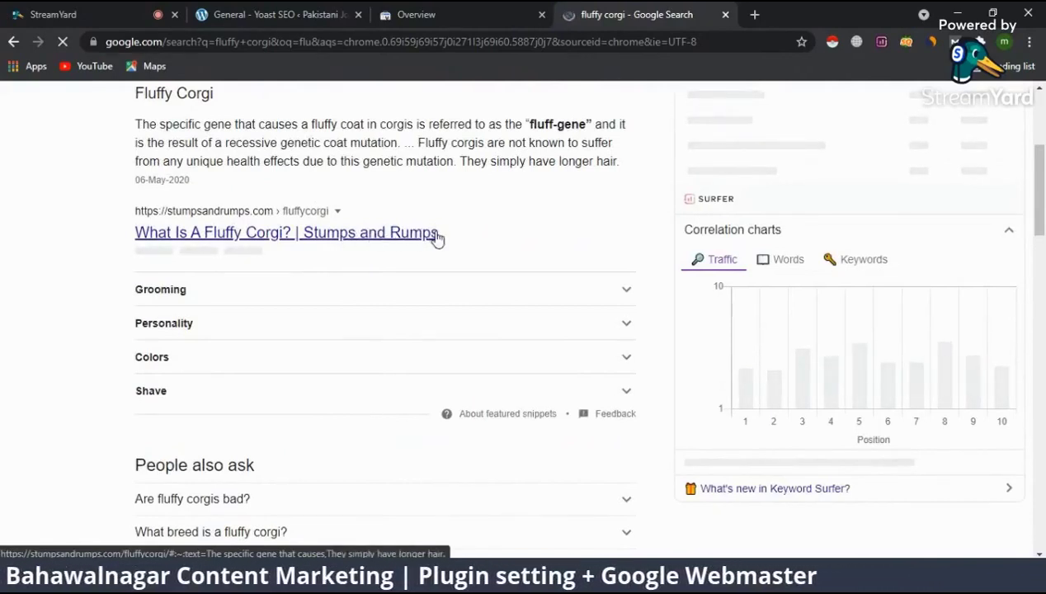
scroll(428, 238, "down", 1)
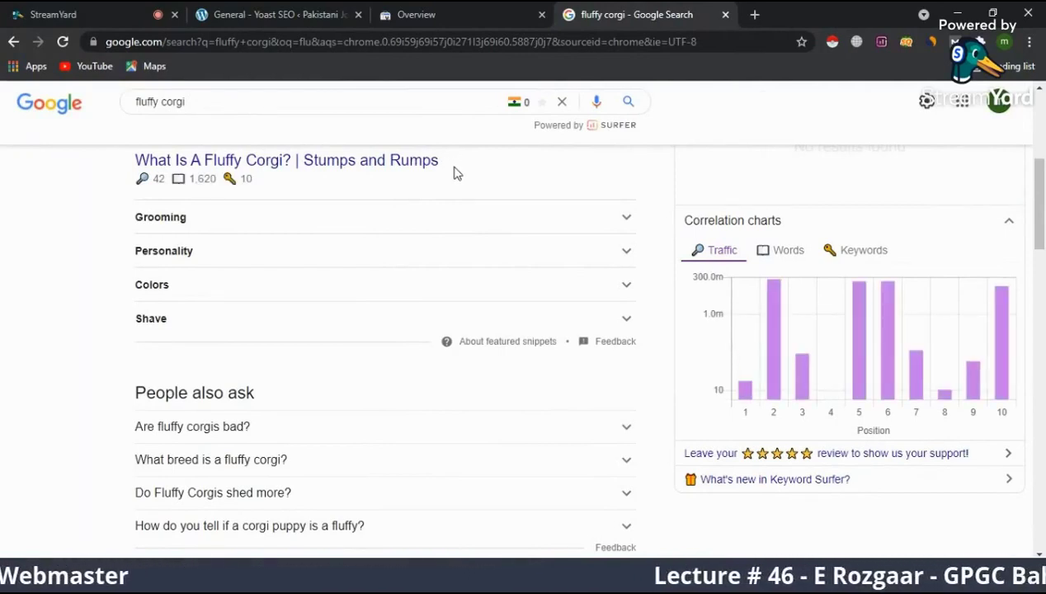
scroll(357, 506, "down", 5)
scroll(357, 507, "down", 2)
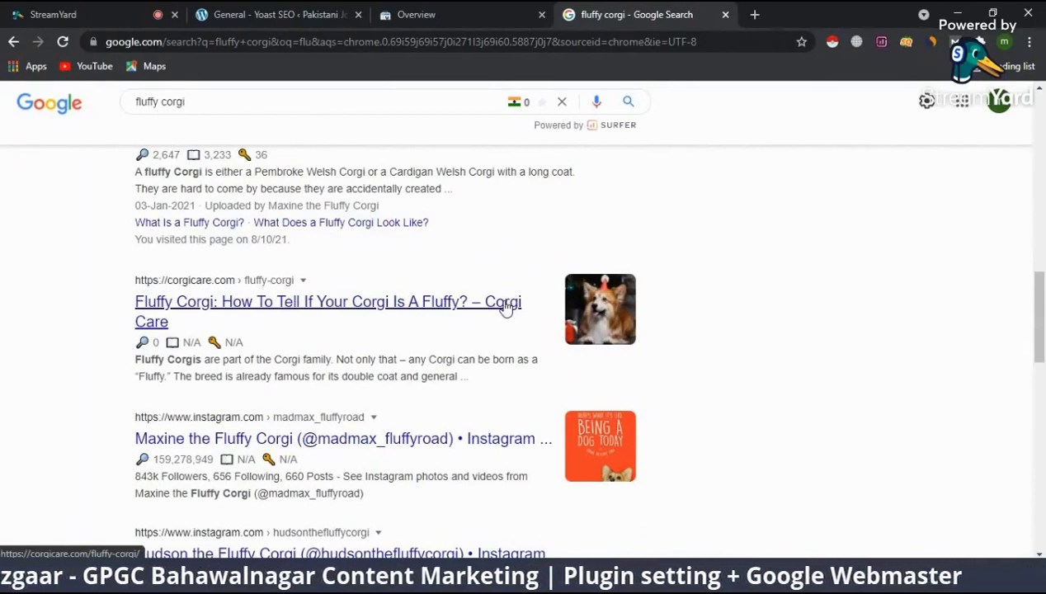
scroll(480, 334, "down", 3)
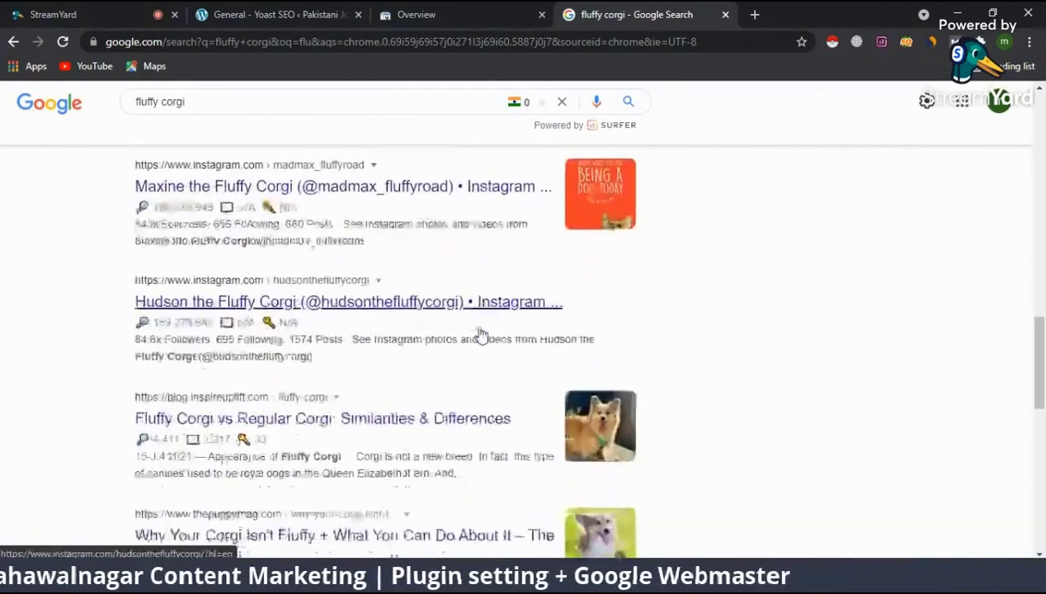
scroll(479, 334, "down", 1)
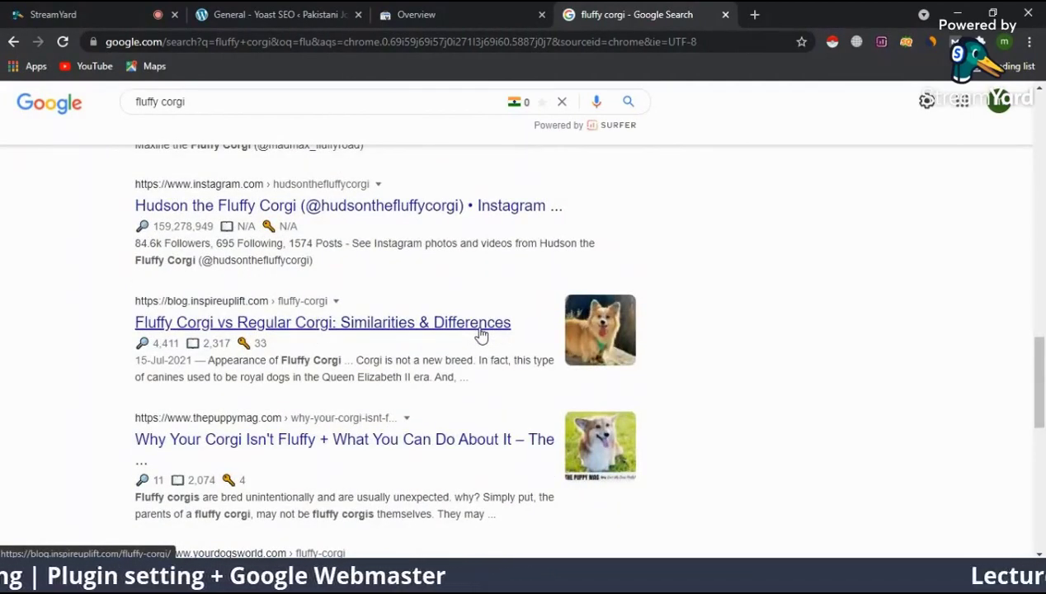
scroll(481, 334, "down", 2)
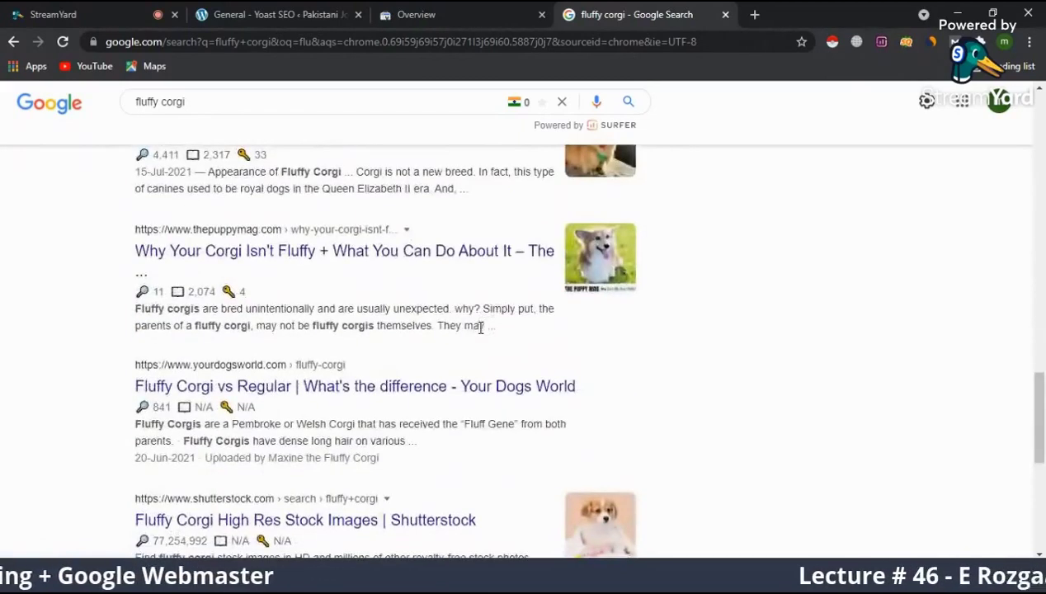
scroll(520, 309, "down", 3)
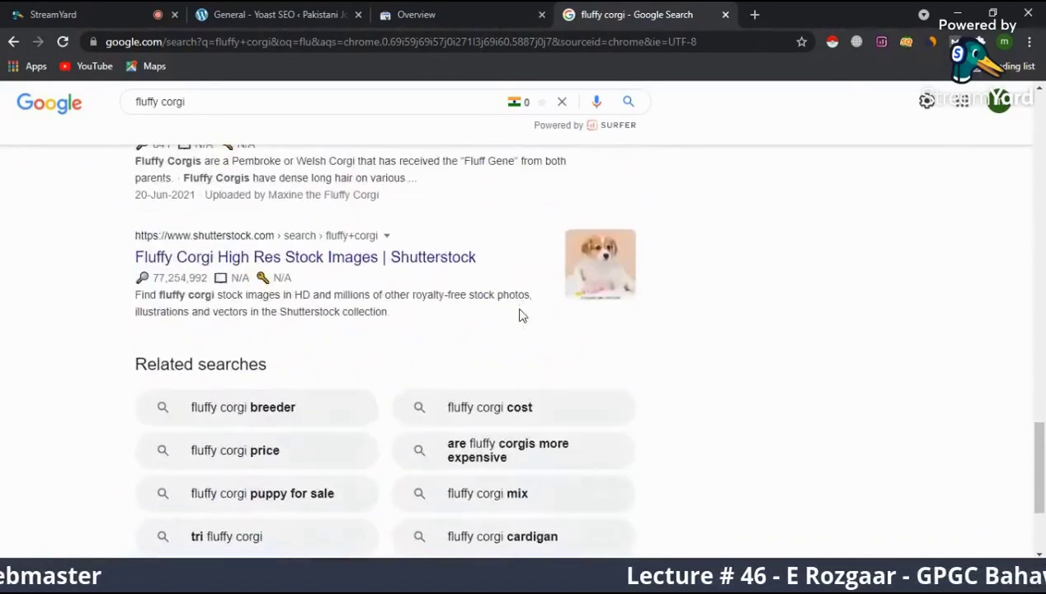
- Check the live stream's comments in StreamYard and return to the Yoast SEO Webmaster Tools verification settings
left_click(256, 11)
left_click(124, 11)
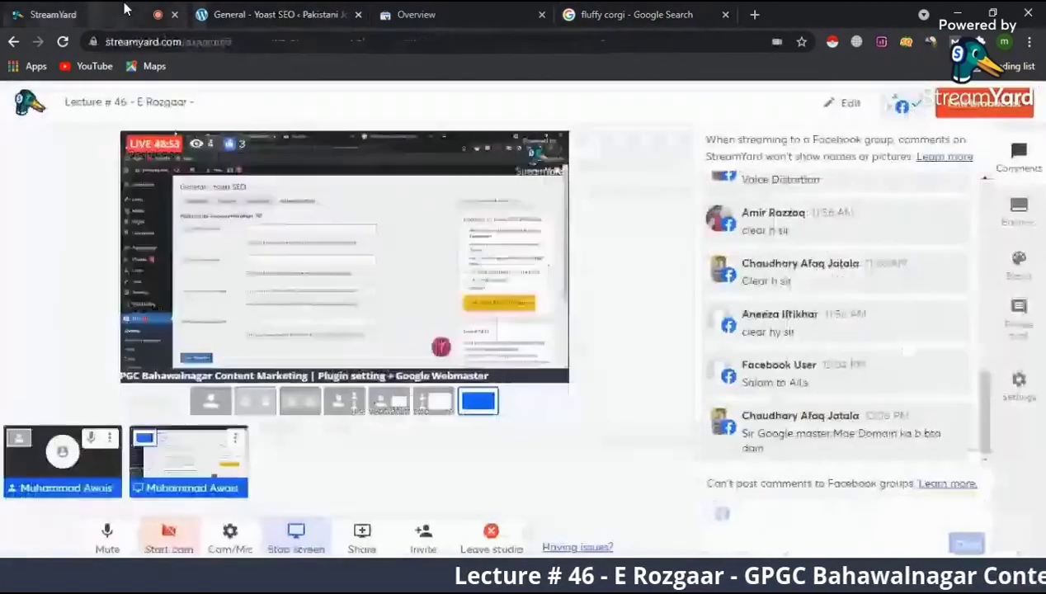
left_click(265, 12)
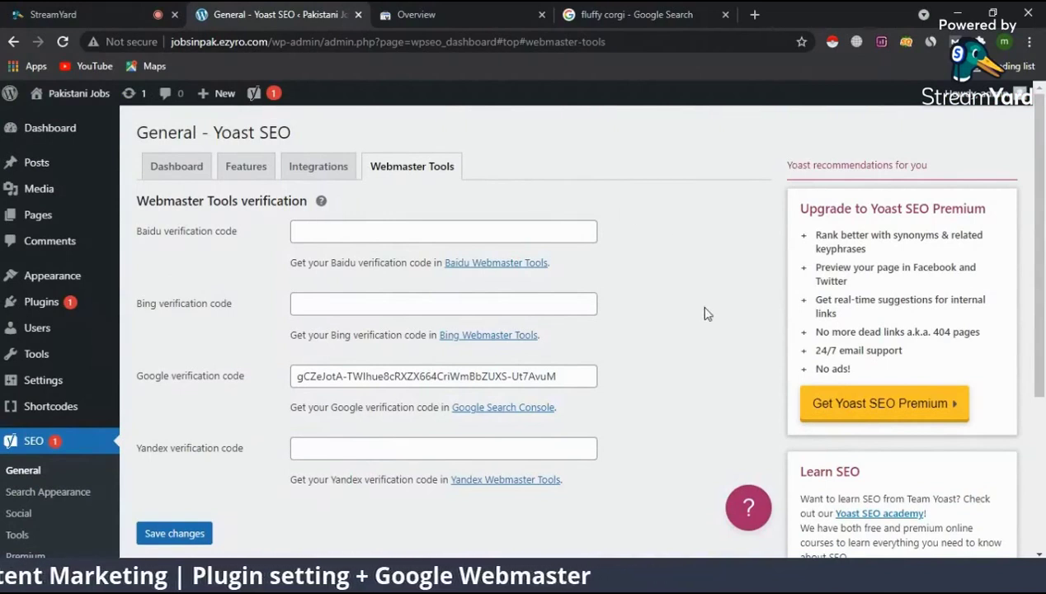
scroll(705, 314, "down", 1)
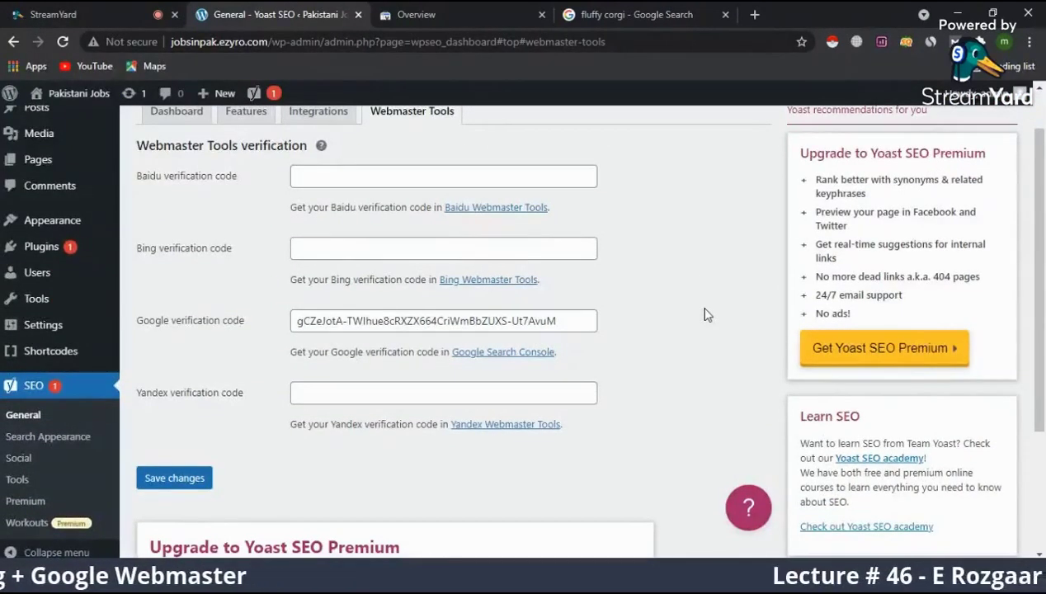
scroll(706, 314, "up", 1)
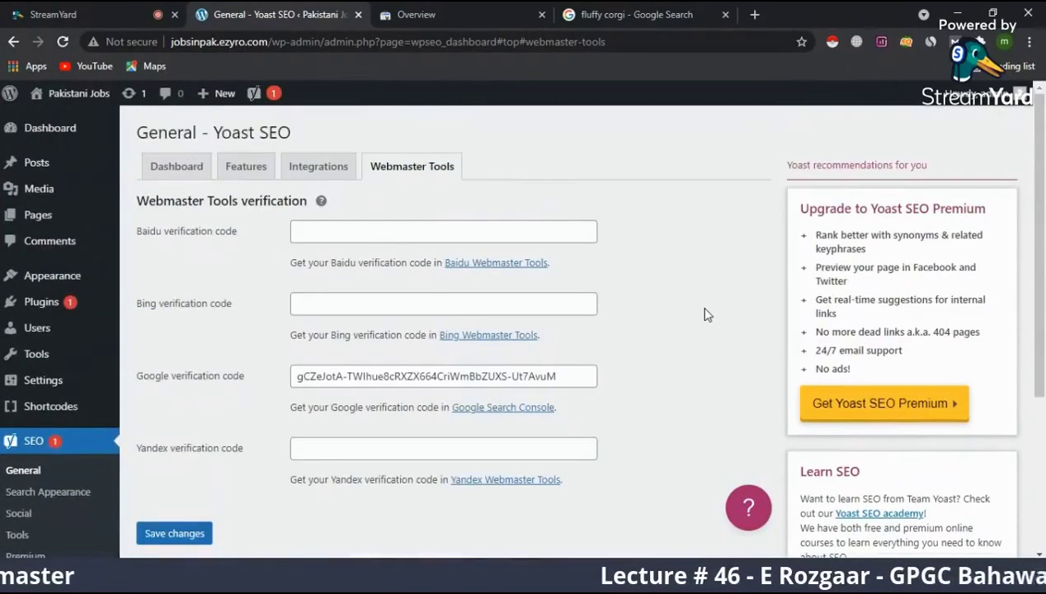
- Review the problems and notifications on the Yoast SEO general dashboard
left_click(202, 174)
scroll(347, 303, "down", 5)
scroll(345, 298, "up", 5)
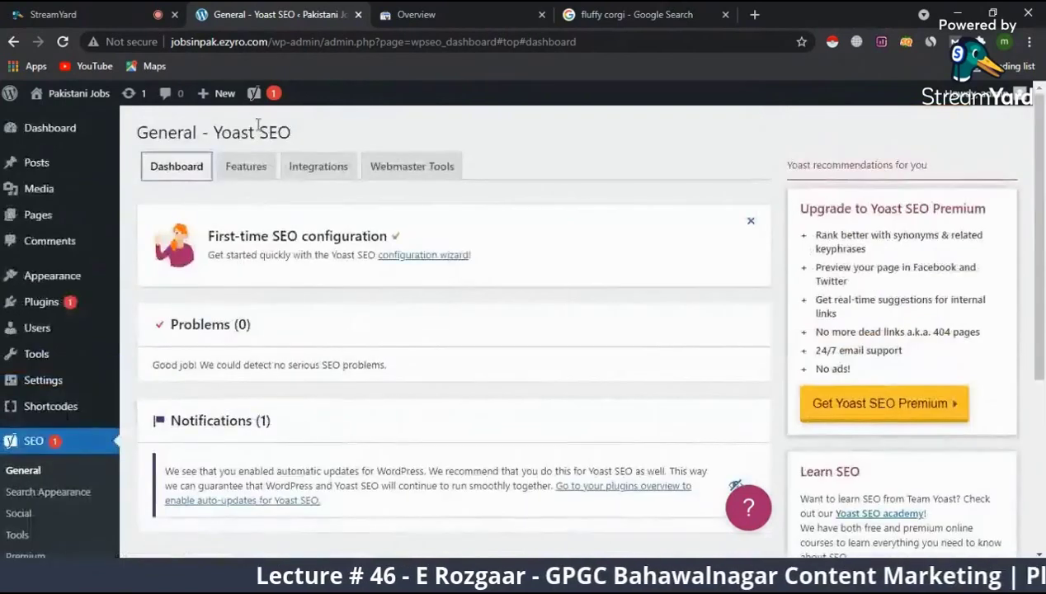
- Review the Yoast SEO feature switches, from SEO analysis down to Enhanced Slack sharing
left_click(246, 165)
scroll(427, 315, "down", 3)
scroll(427, 315, "up", 2)
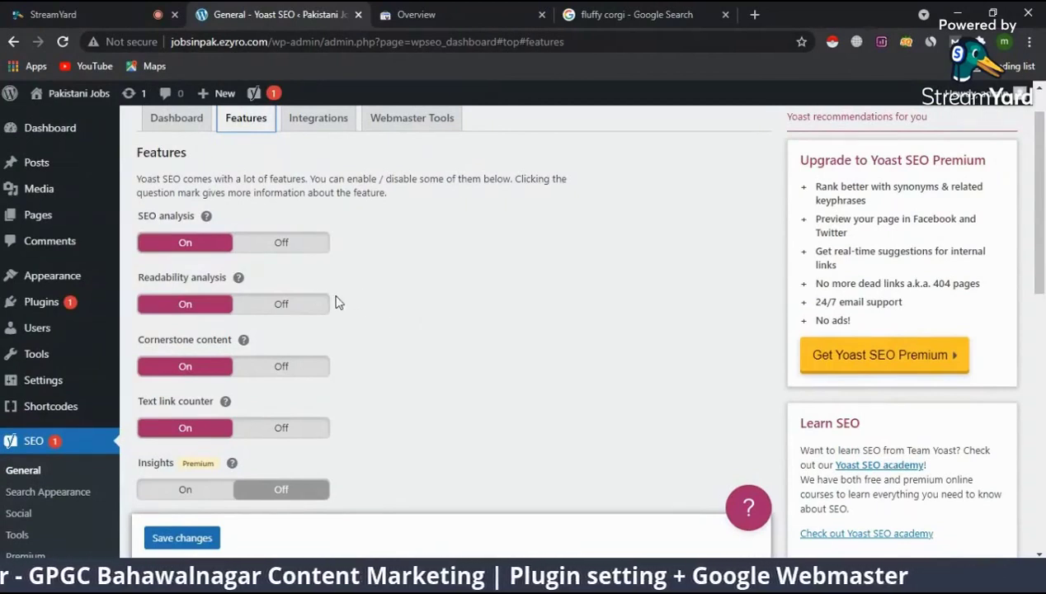
scroll(397, 321, "down", 1)
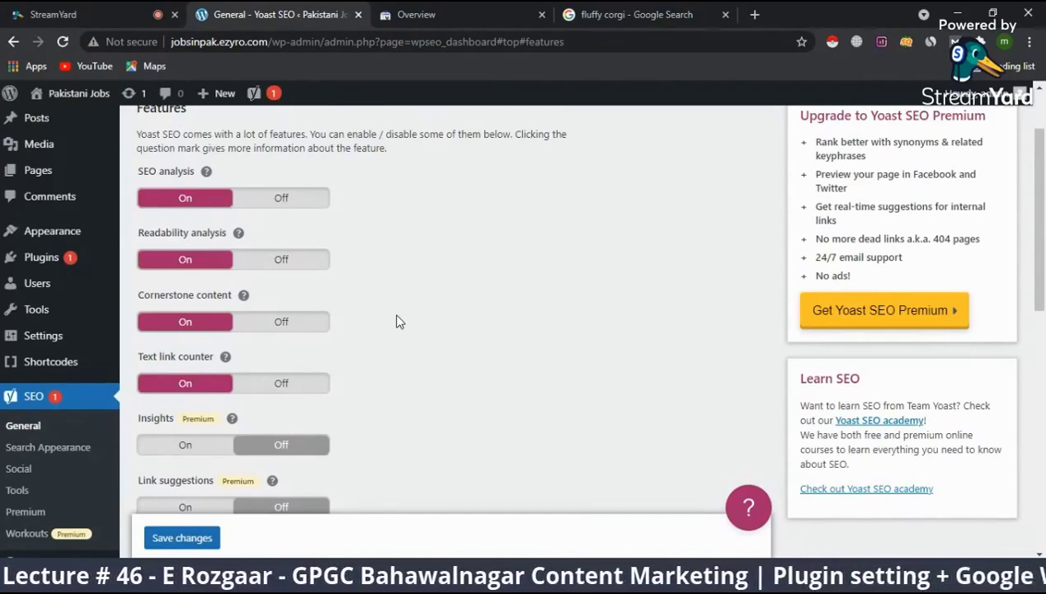
scroll(456, 393, "down", 4)
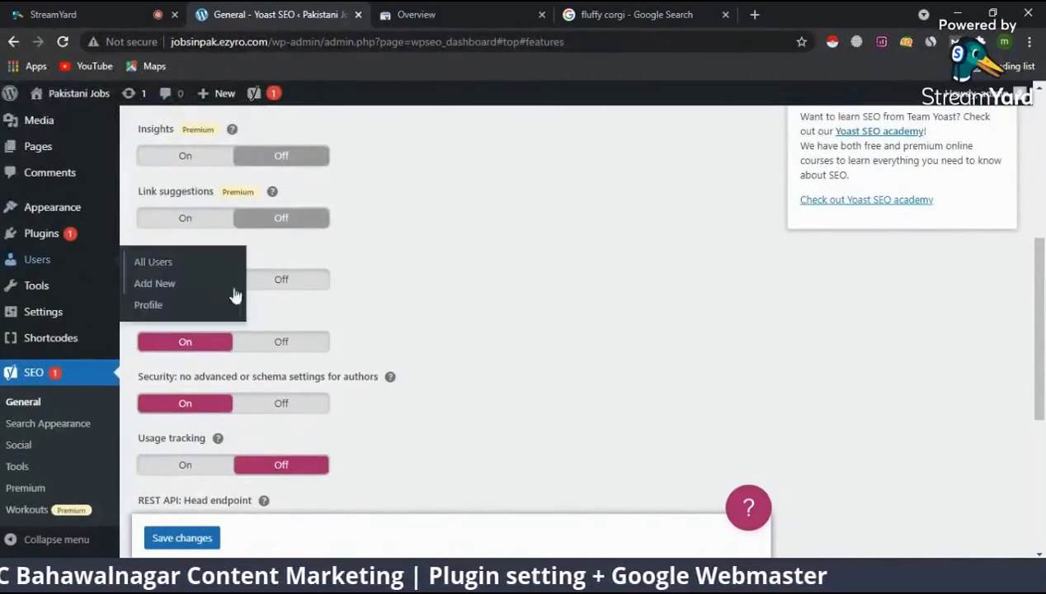
scroll(485, 374, "down", 4)
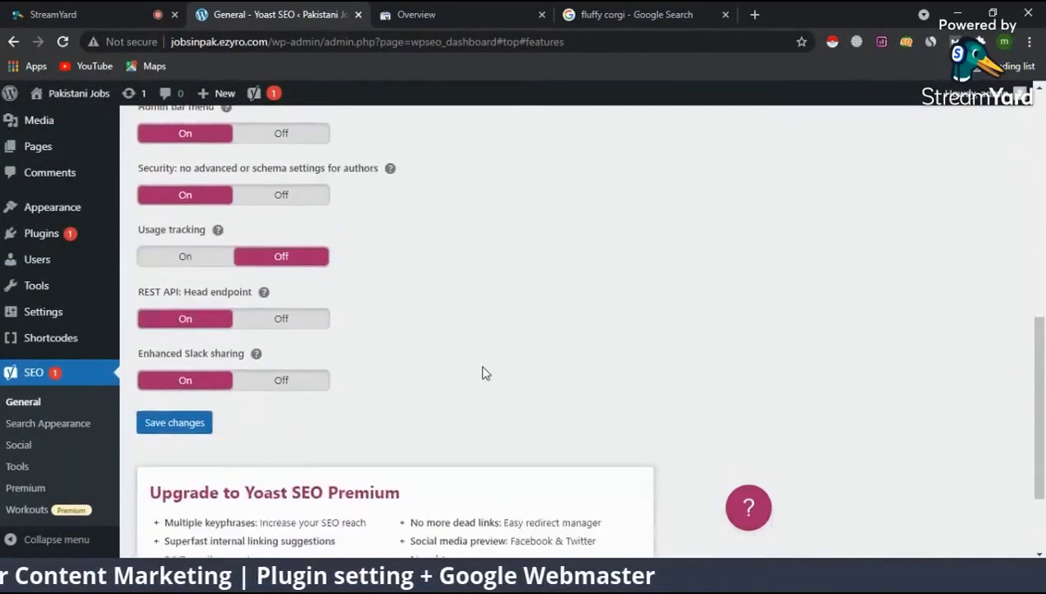
scroll(485, 374, "up", 10)
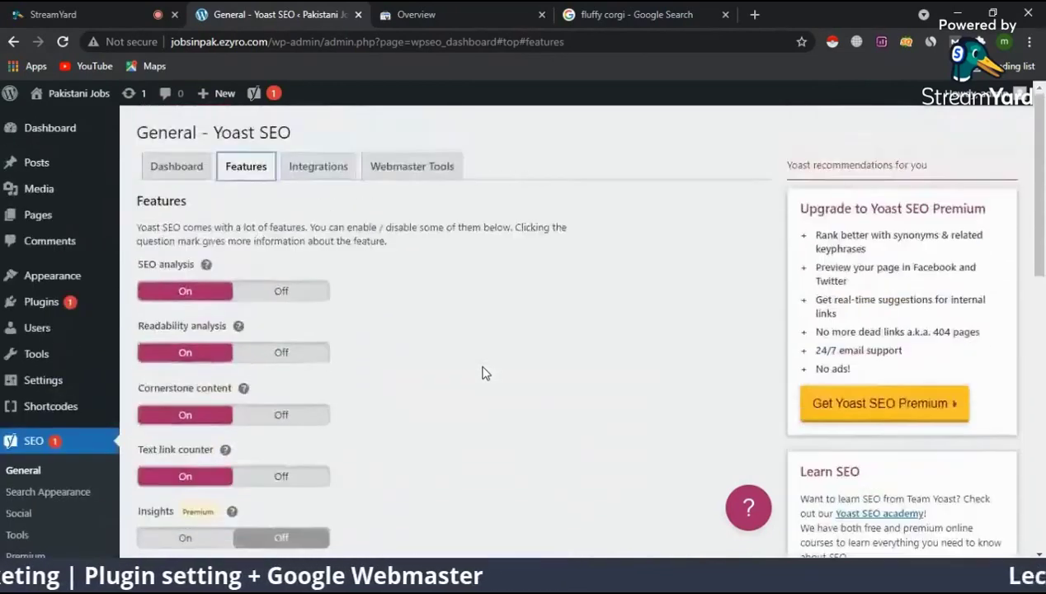
- Review the Semrush, Ryte, Zapier and Algolia integration settings of Yoast SEO
left_click(320, 170)
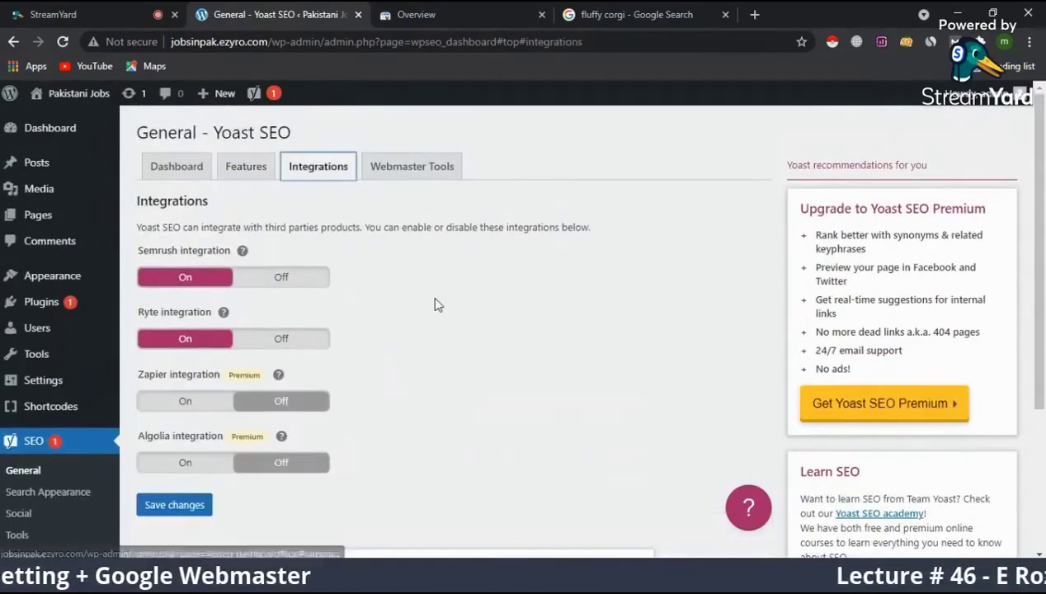
scroll(435, 301, "down", 1)
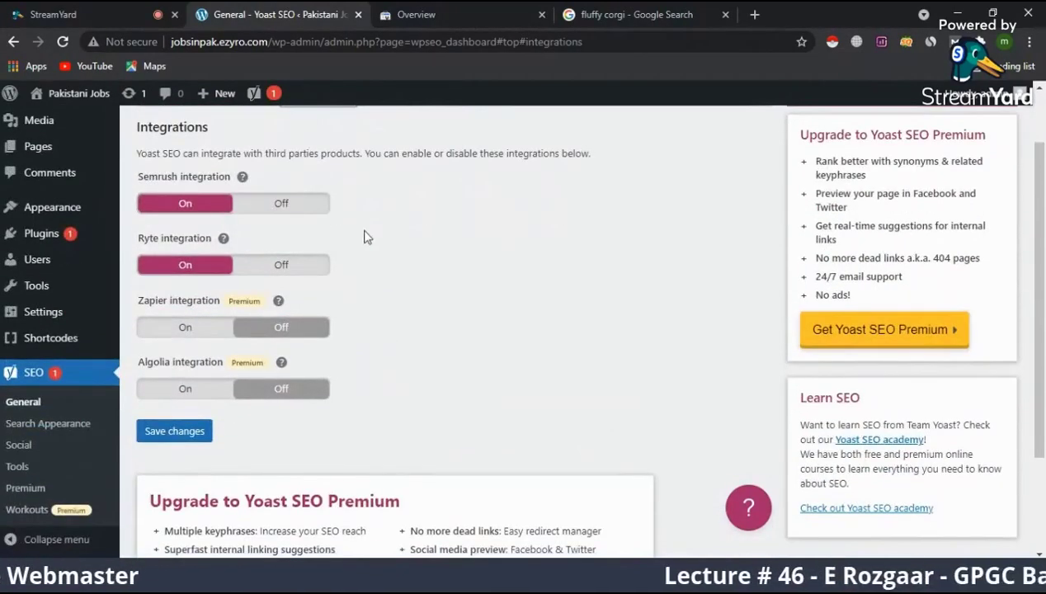
scroll(299, 206, "up", 1)
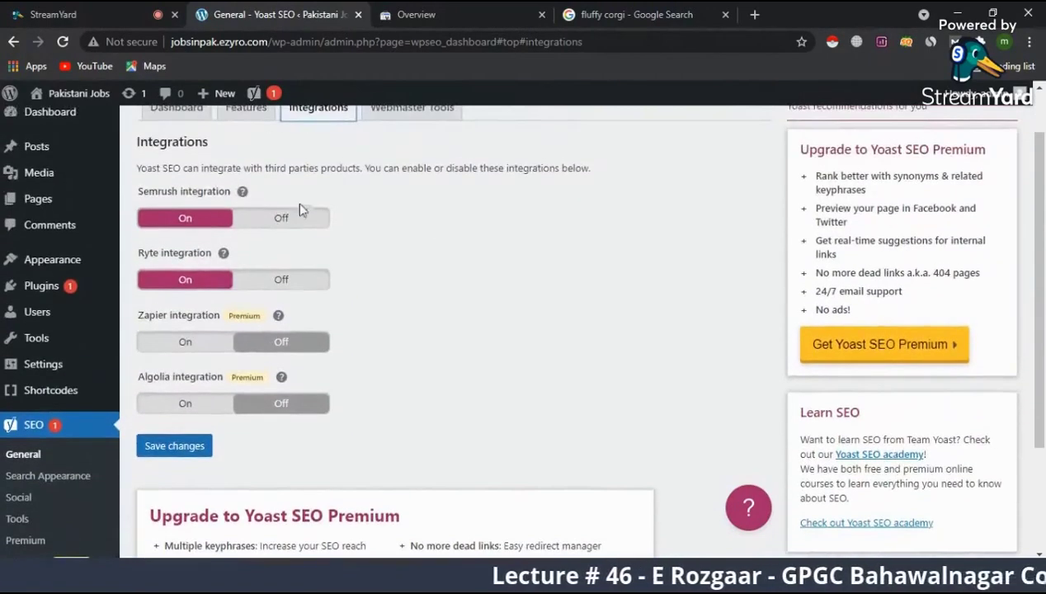
scroll(386, 242, "down", 2)
scroll(385, 243, "up", 3)
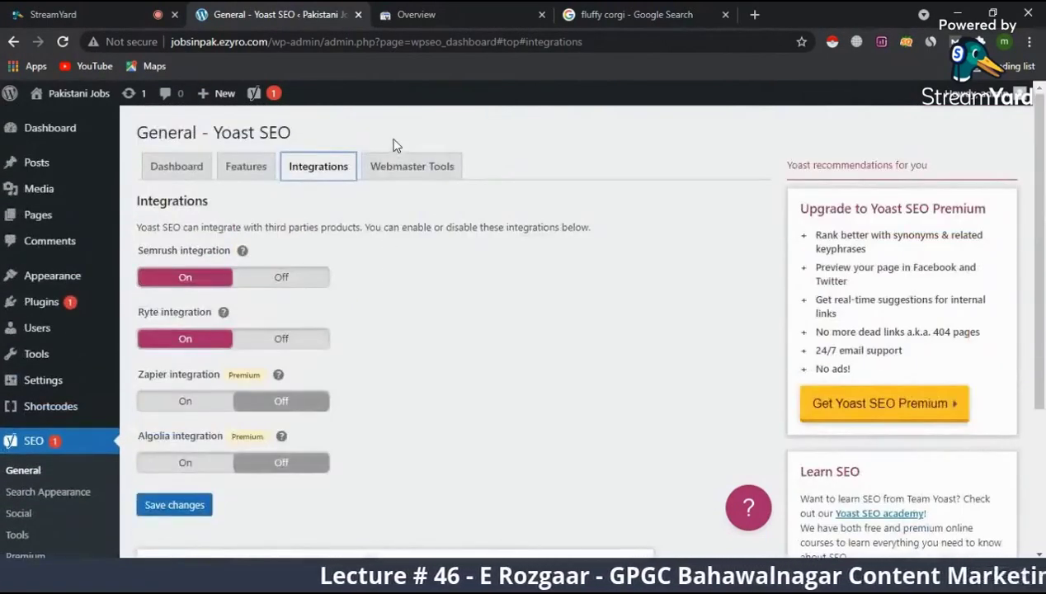
- Review the Baidu, Bing, Google and Yandex verification code fields in the Webmaster Tools settings
left_click_drag(393, 144, 408, 180)
left_click(633, 346)
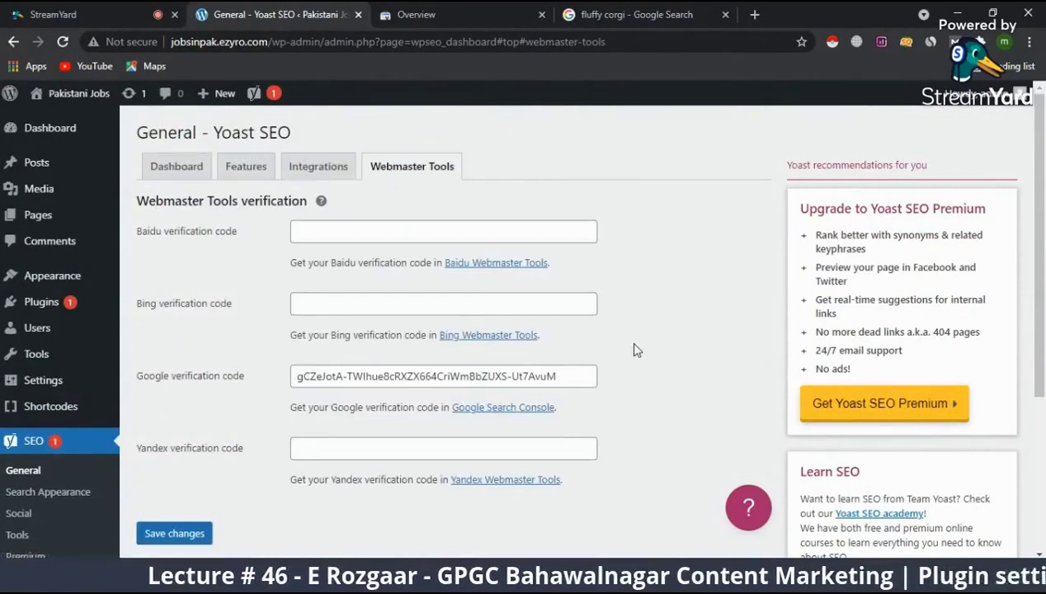
scroll(633, 346, "down", 3)
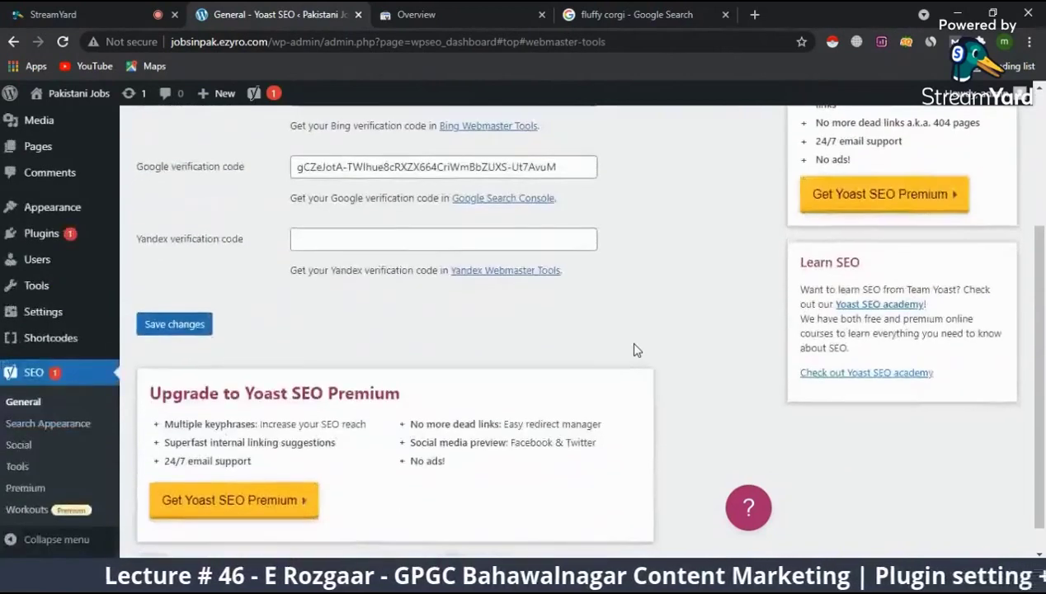
left_click(58, 11)
left_click(454, 12)
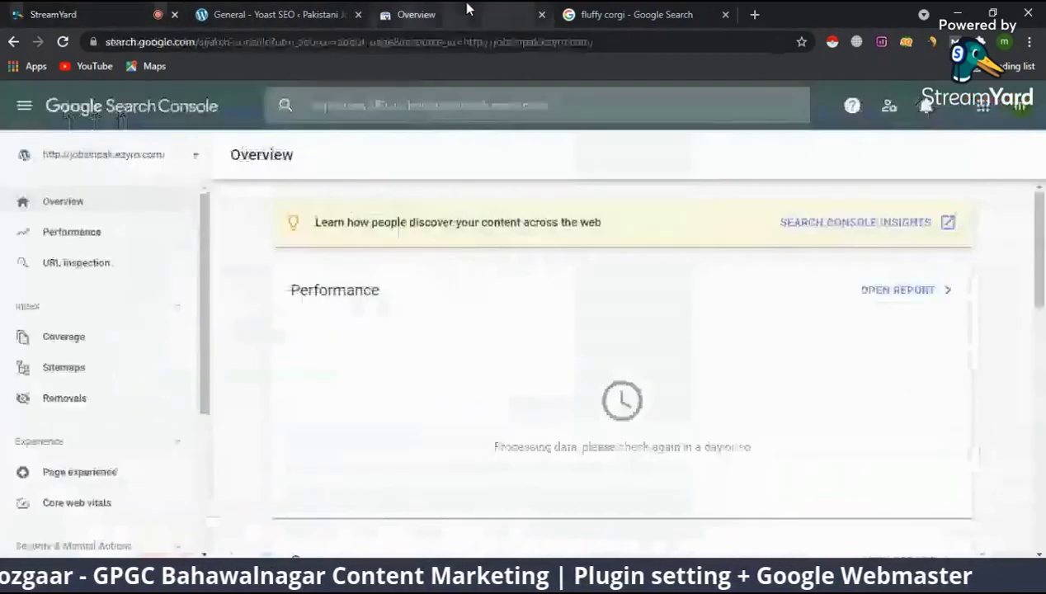
left_click(594, 14)
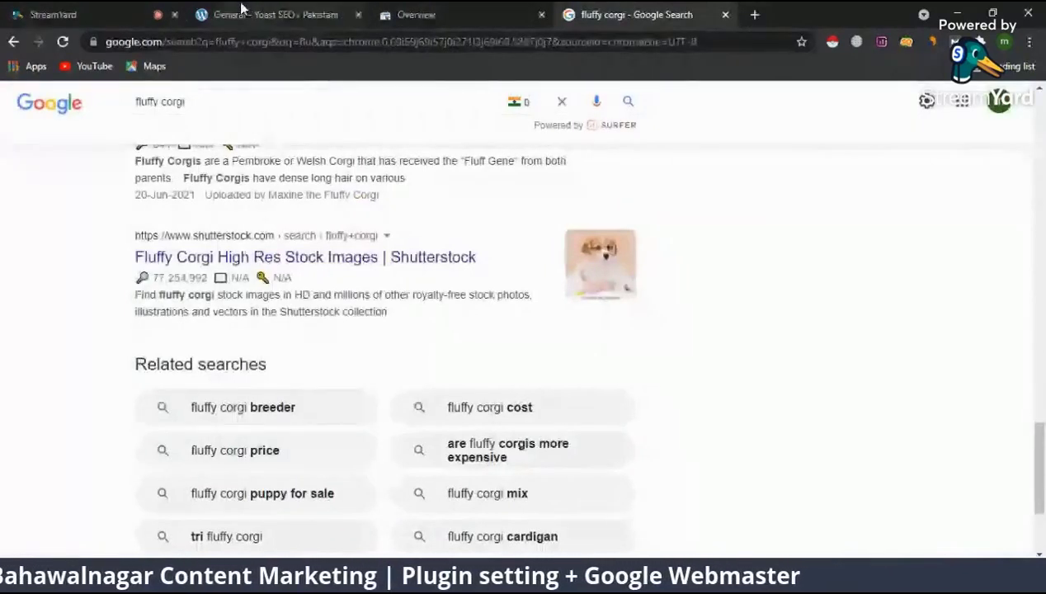
left_click(248, 11)
- Open the Yoast SEO Search Appearance settings and remove the Page variable from the homepage SEO title
left_click(66, 423)
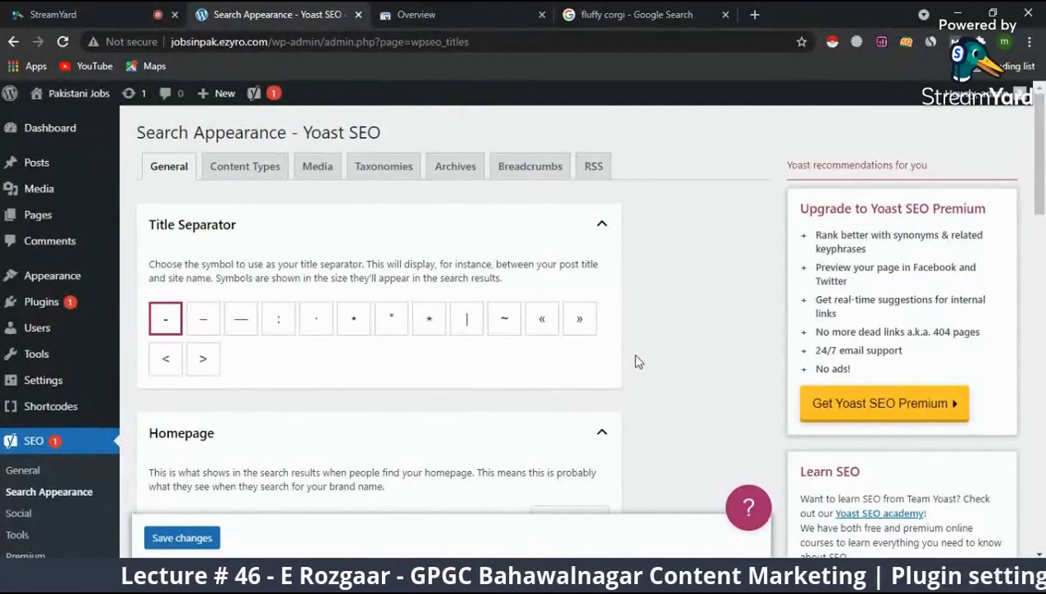
scroll(635, 361, "down", 2)
scroll(636, 361, "down", 1)
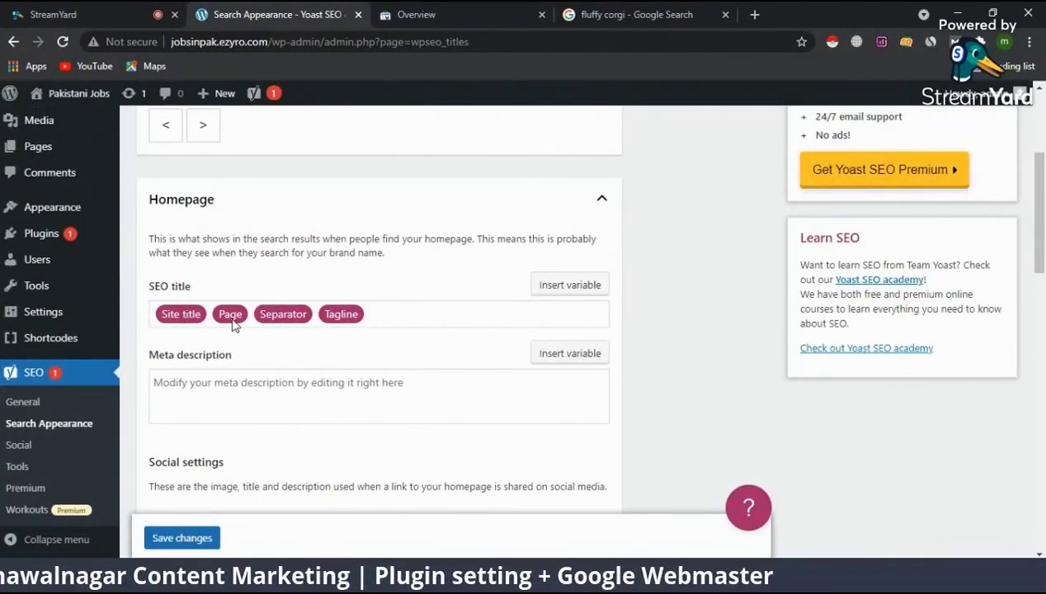
scroll(439, 329, "down", 2)
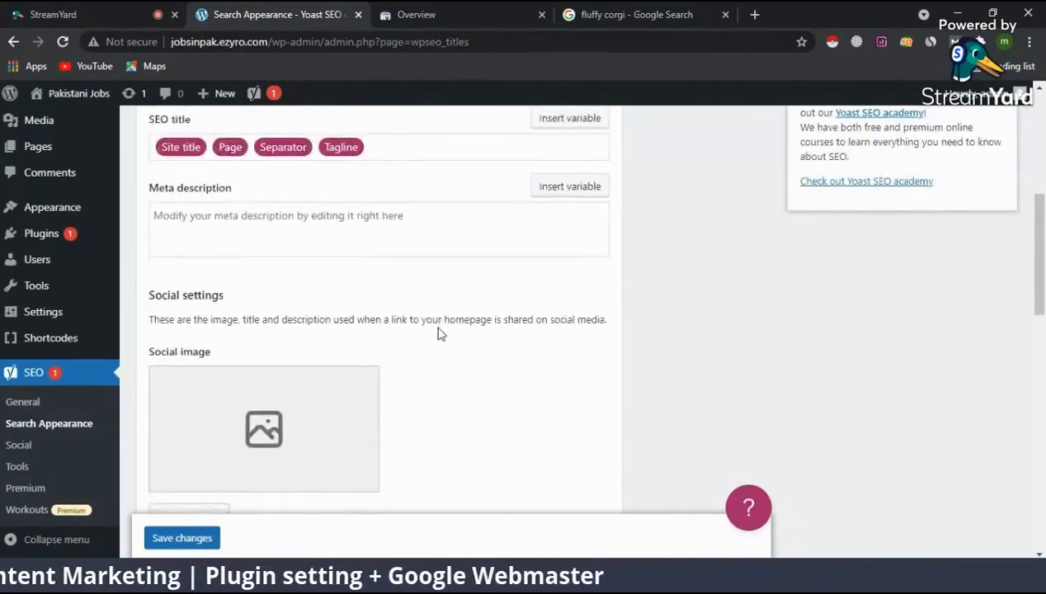
scroll(437, 332, "down", 2)
scroll(438, 332, "up", 5)
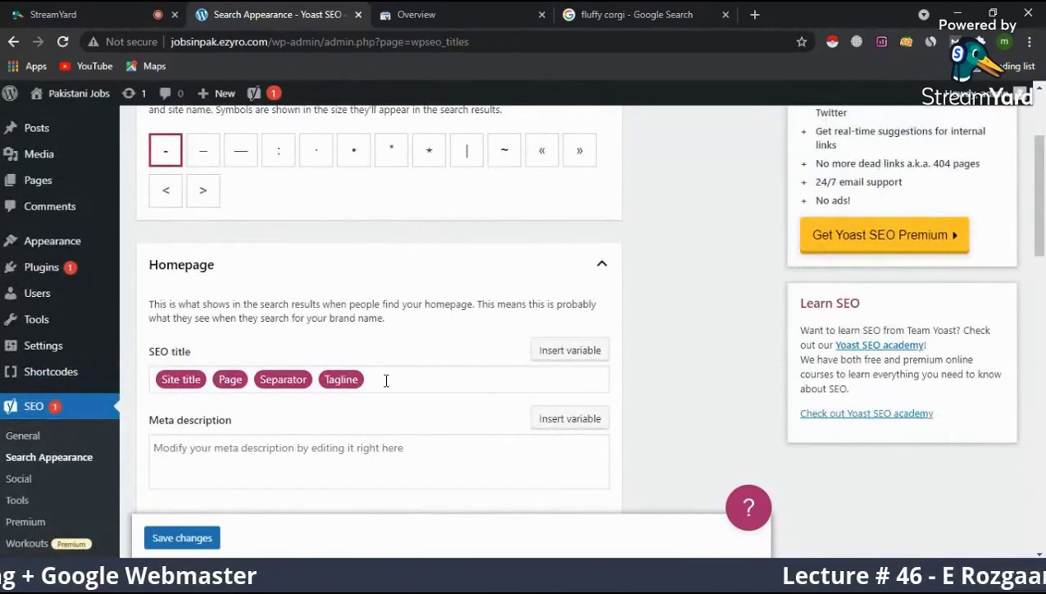
left_click(248, 376)
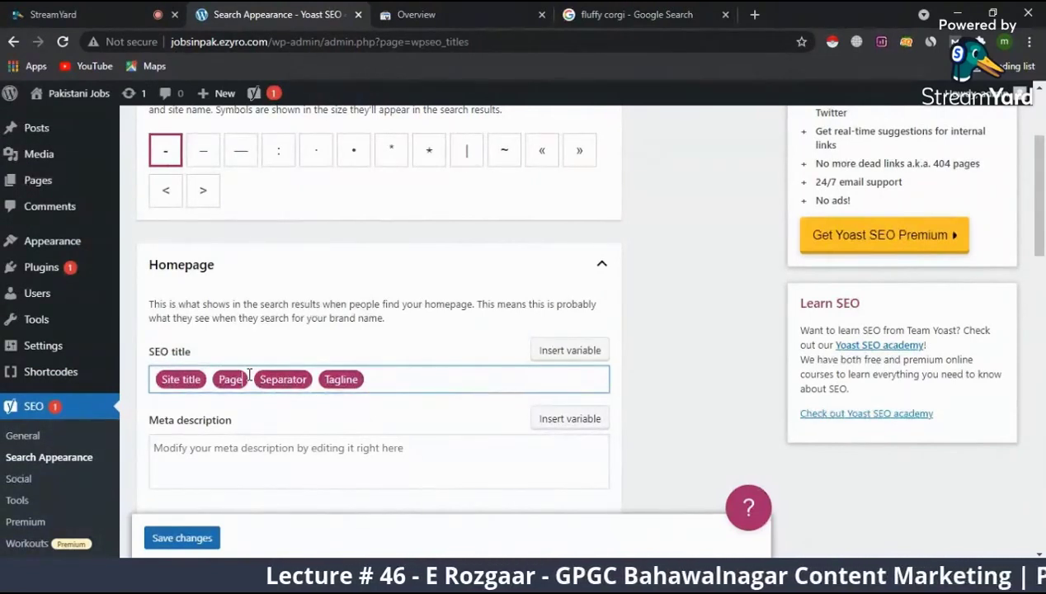
key("BackSpace")
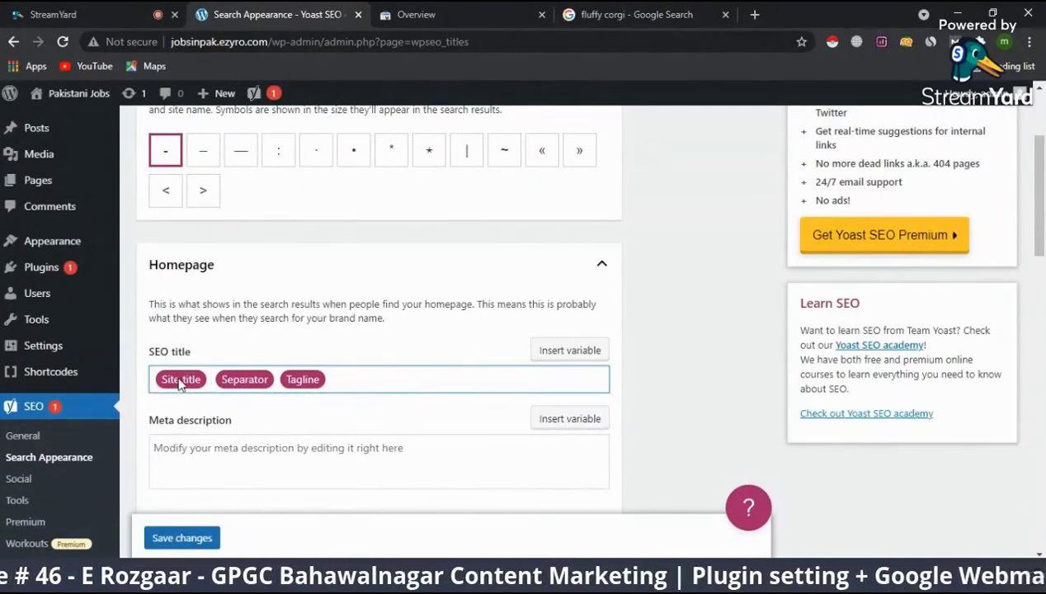
- Clear the homepage SEO title by removing the Site title, Separator and Tagline variables
scroll(273, 367, "down", 2)
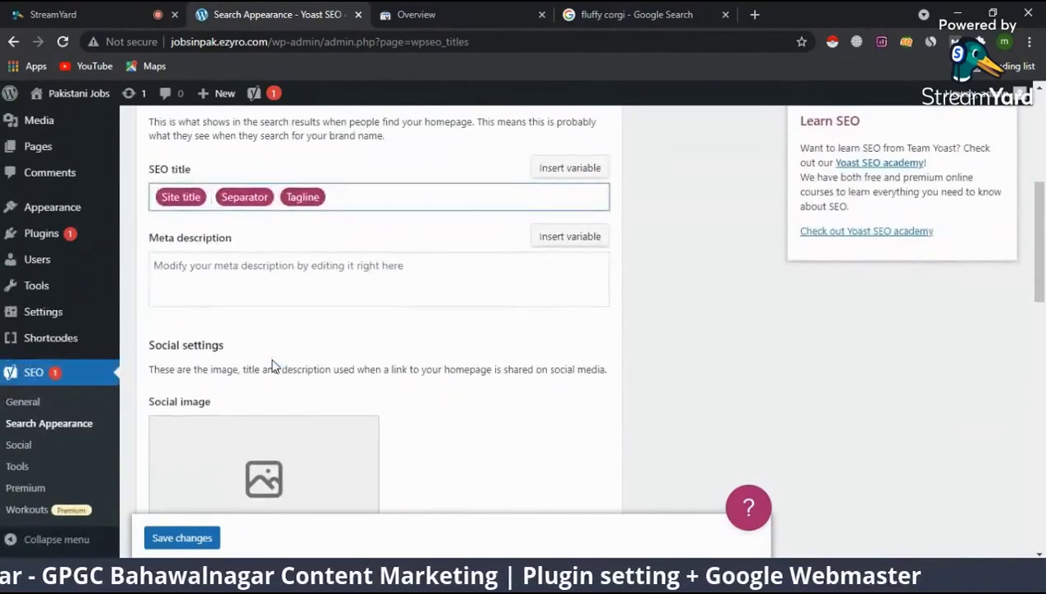
scroll(274, 363, "up", 1)
scroll(392, 349, "down", 2)
scroll(392, 349, "up", 3)
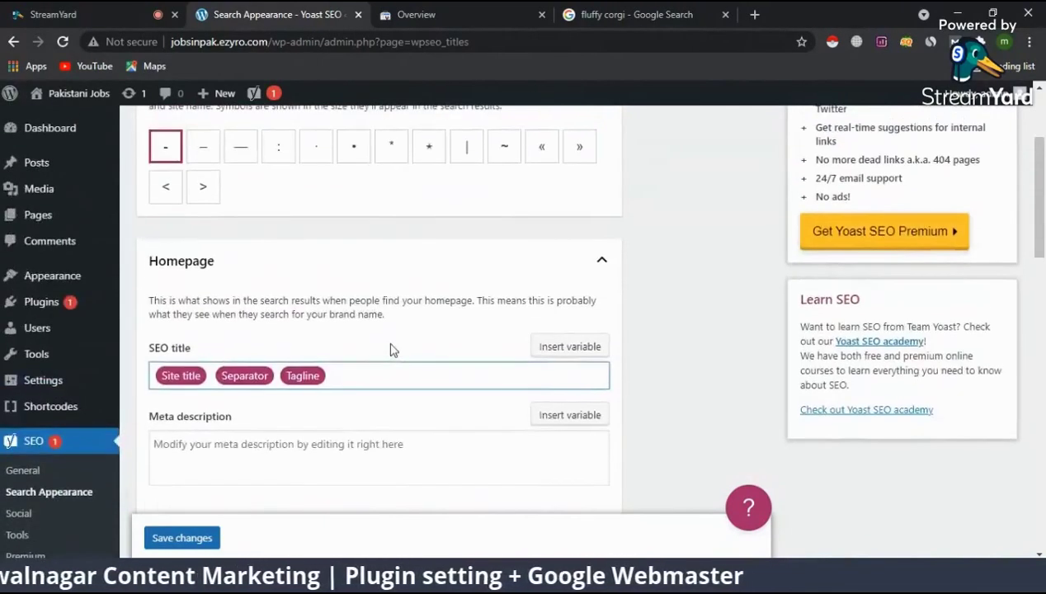
left_click(335, 381)
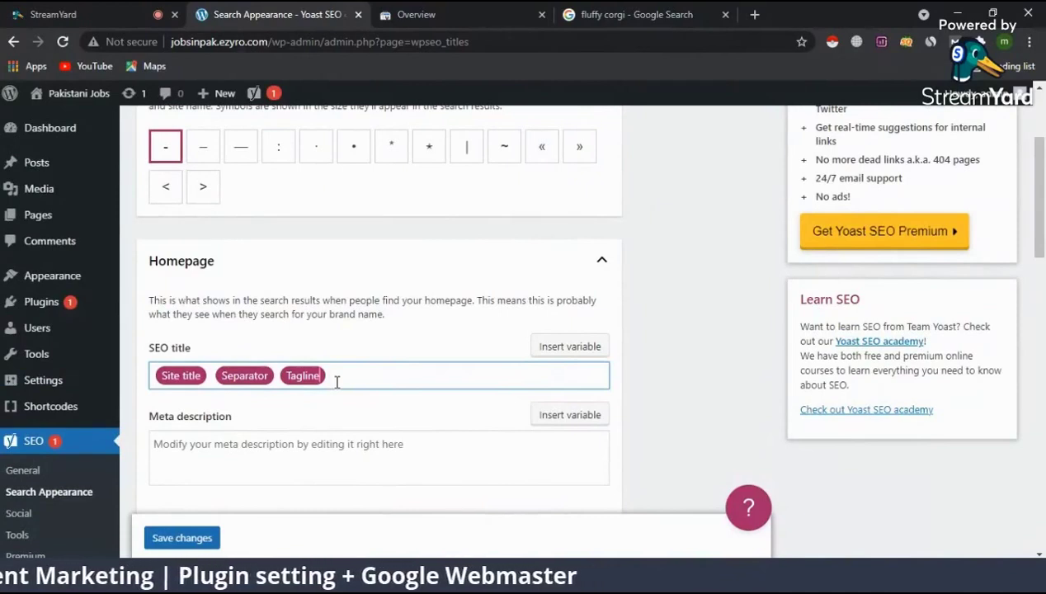
key("BackSpace")
key("BackSpace")
key("BackSpace")
key("BackSpace")
key("BackSpace")
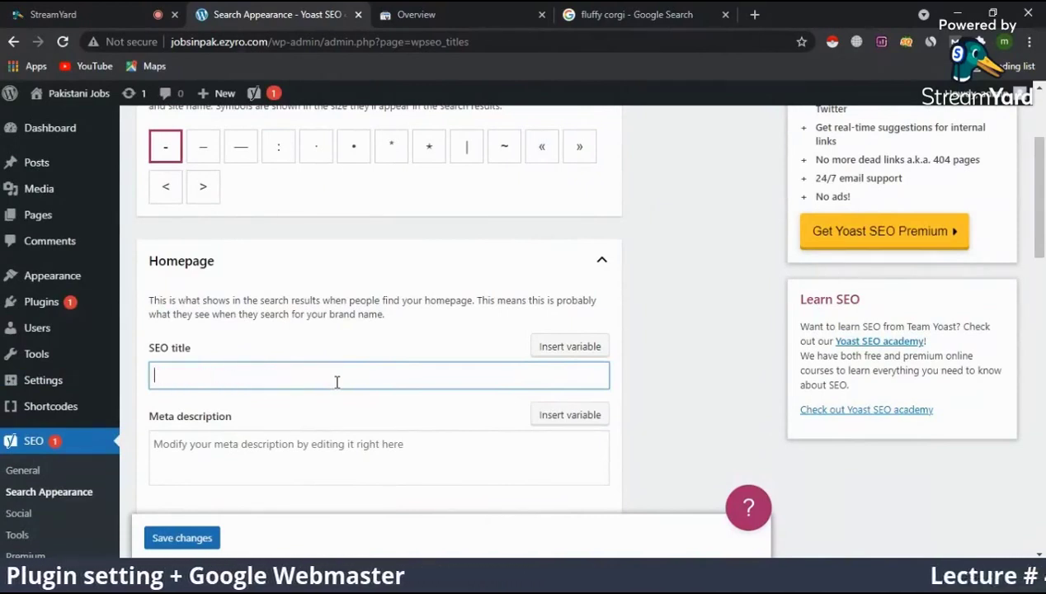
scroll(334, 378, "down", 1)
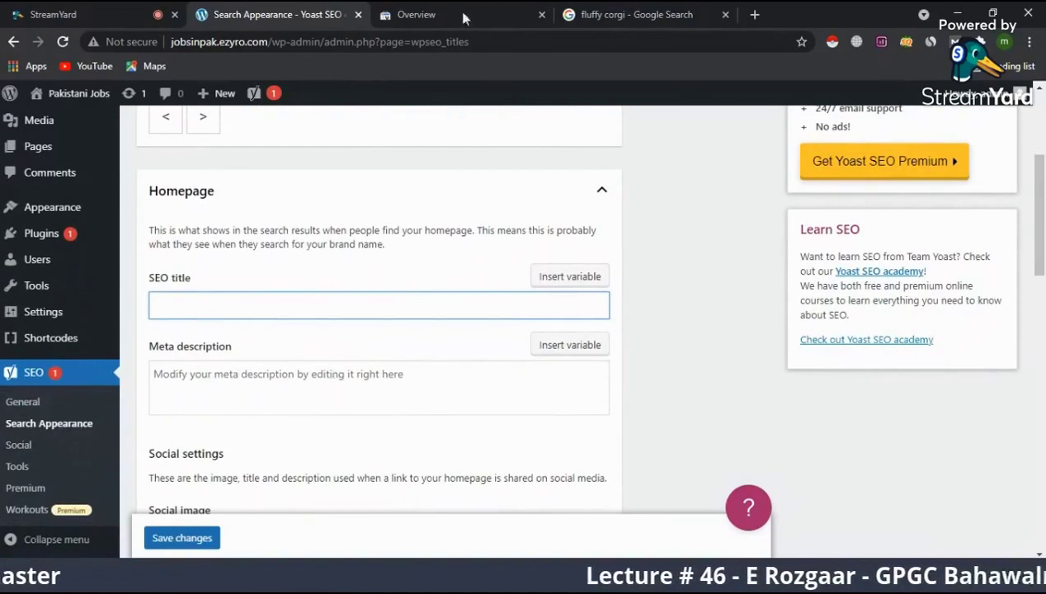
- Switch to the fluffy corgi Google results, open the stumpsandrumps.com article and copy the site's root address
left_click(625, 10)
scroll(553, 331, "up", 15)
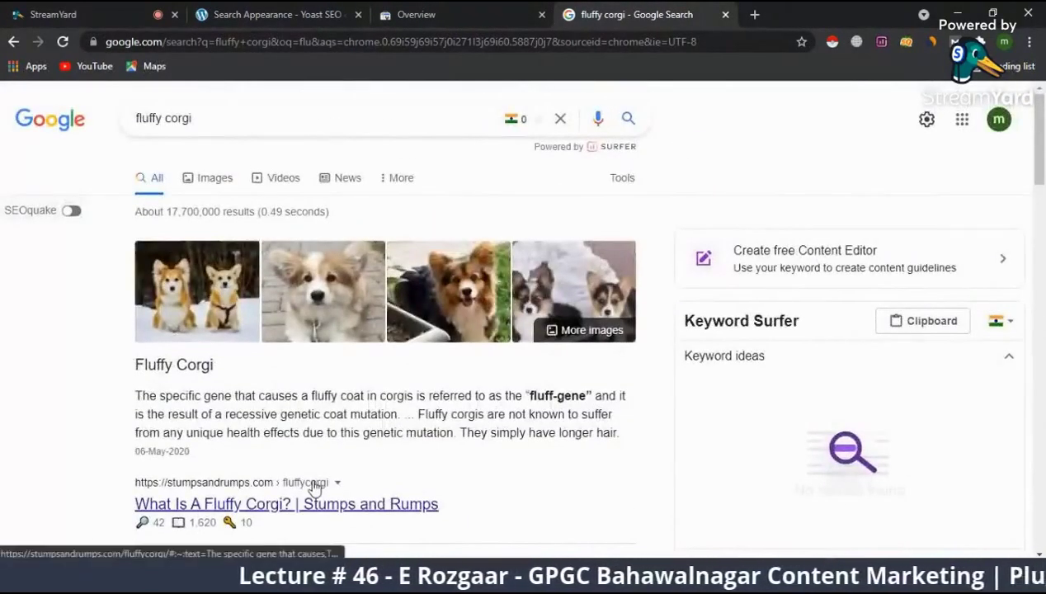
scroll(315, 484, "down", 2)
left_click(316, 327)
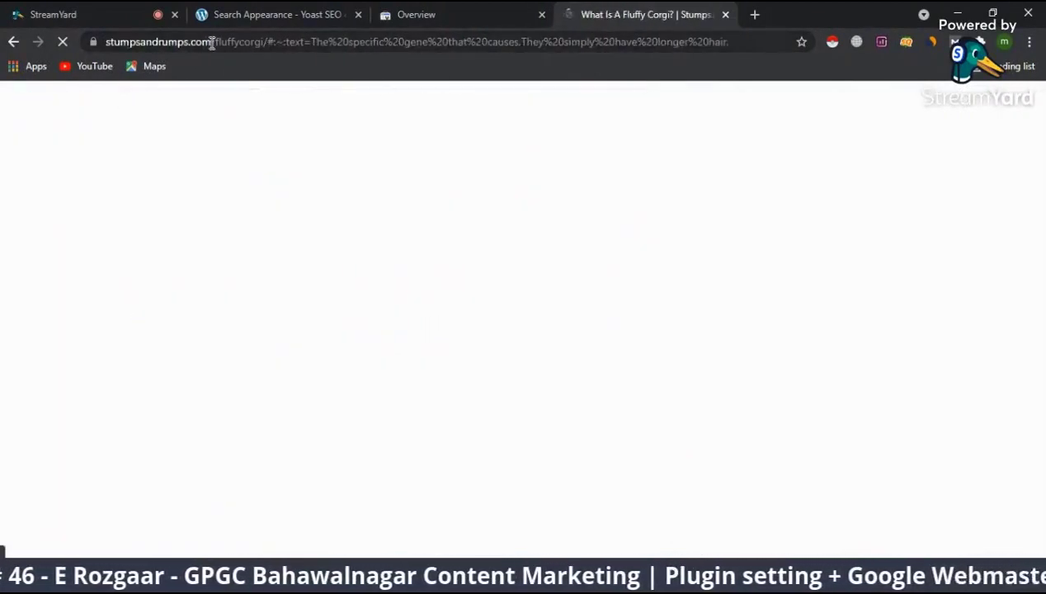
left_click_drag(208, 41, 15, 58)
key("ctrl+c")
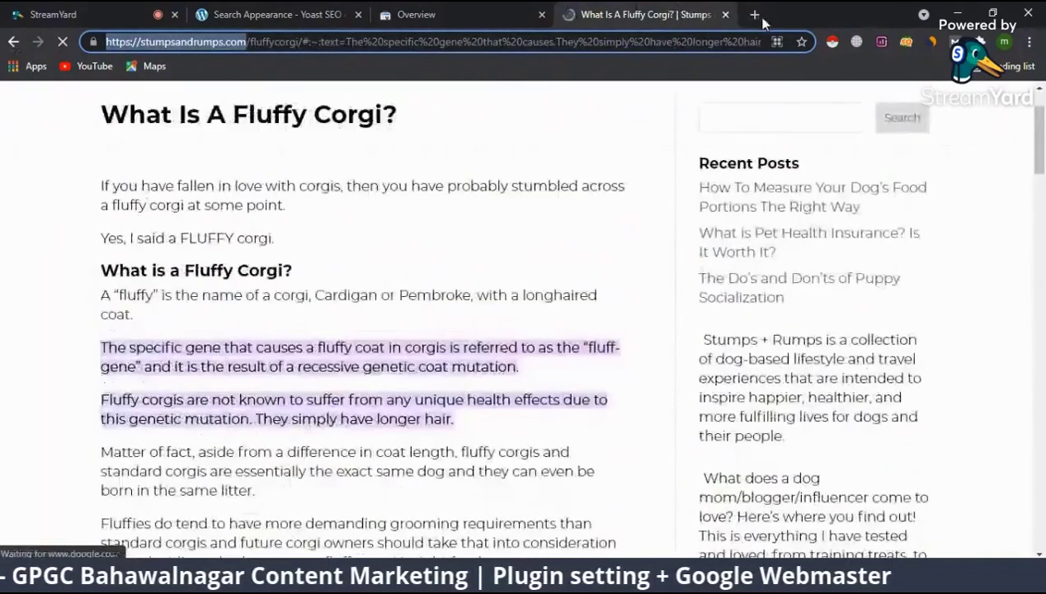
left_click(756, 18)
type("si")
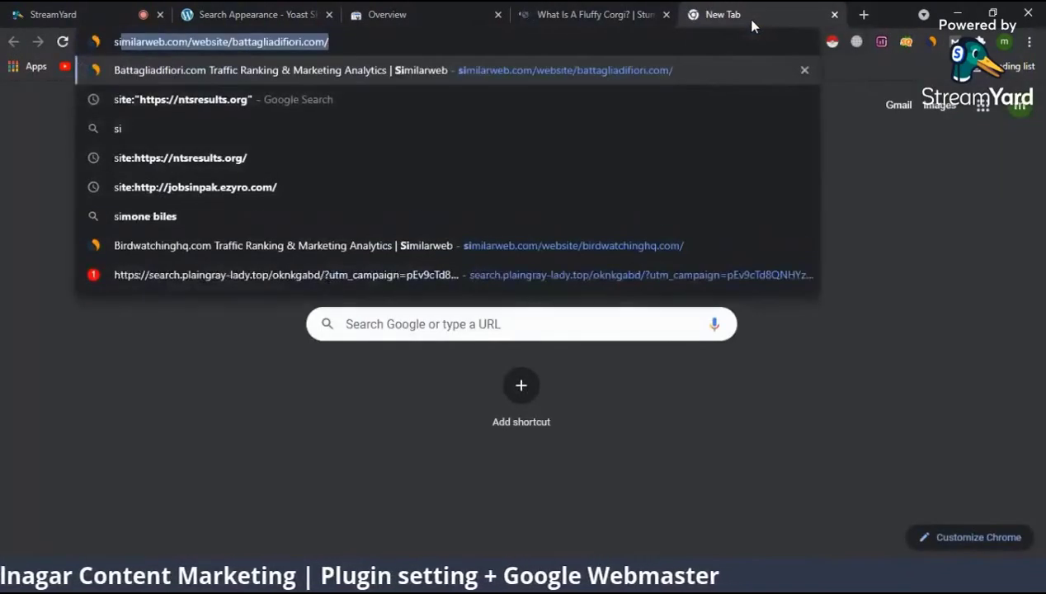
type("te:")
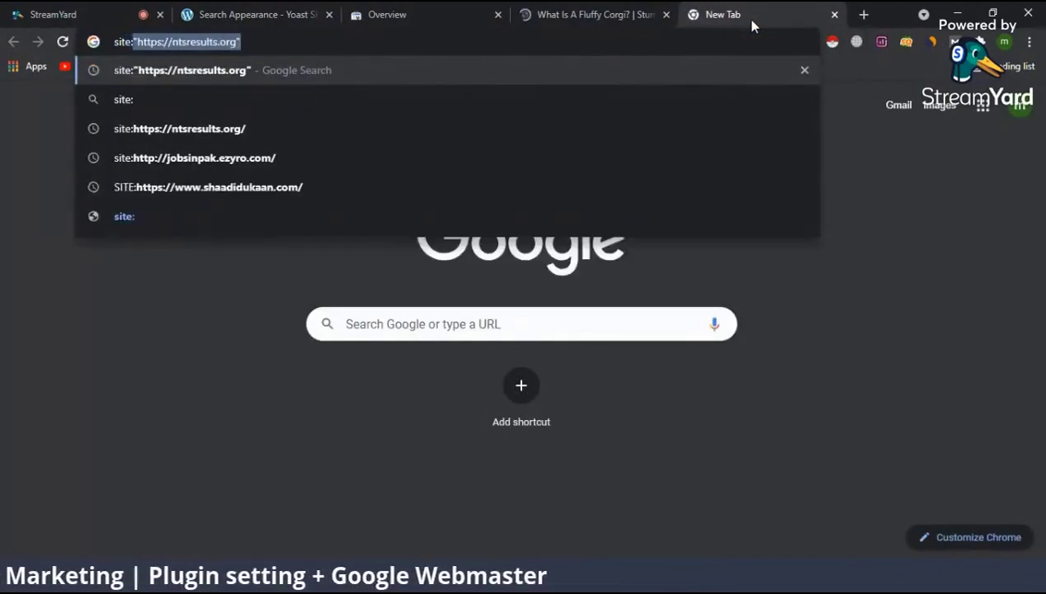
key("ctrl+v")
key("Return")
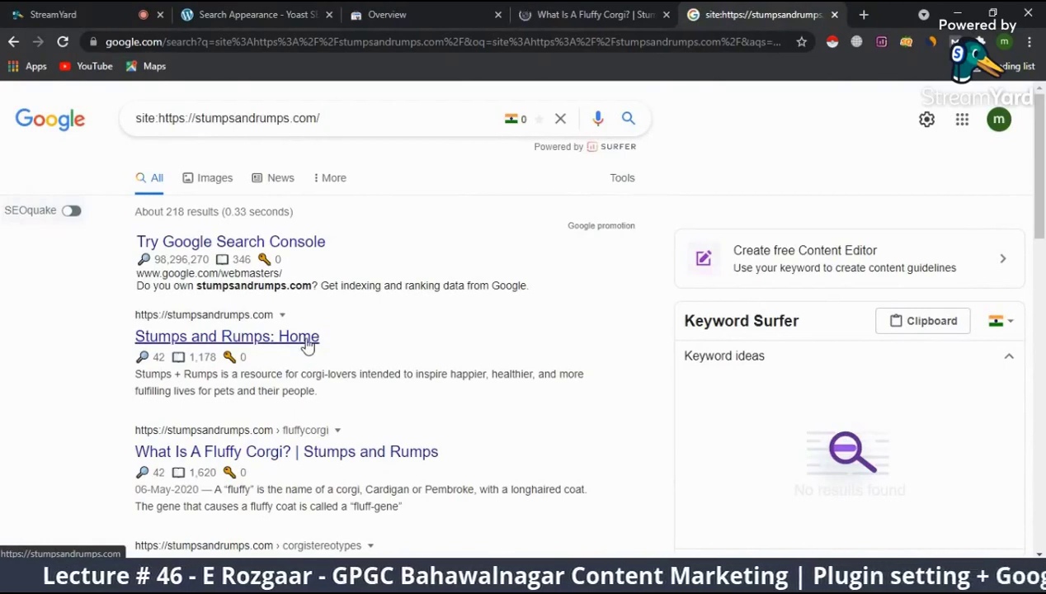
left_click(108, 14)
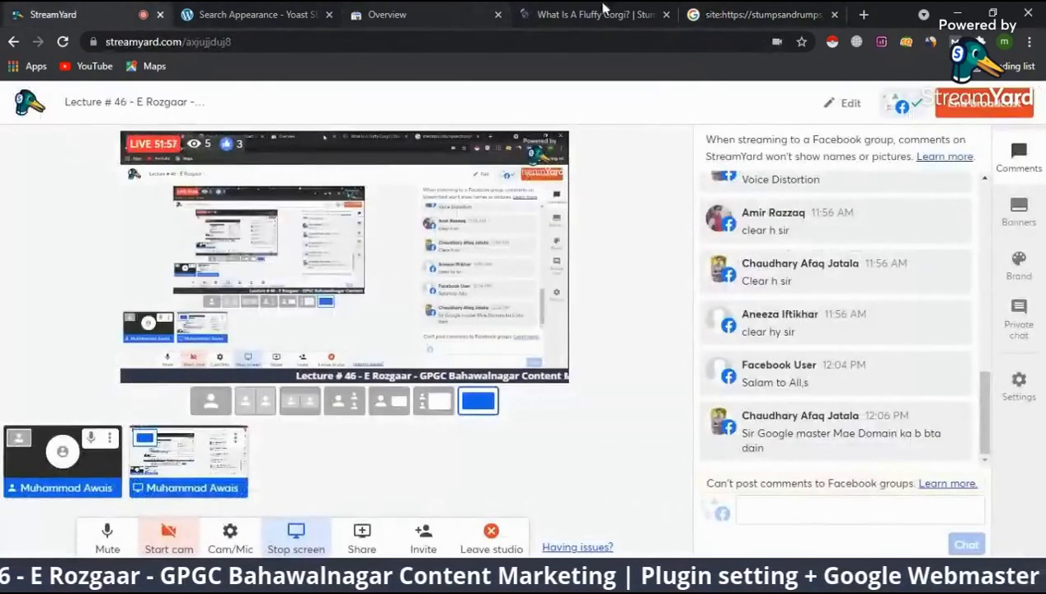
left_click(763, 14)
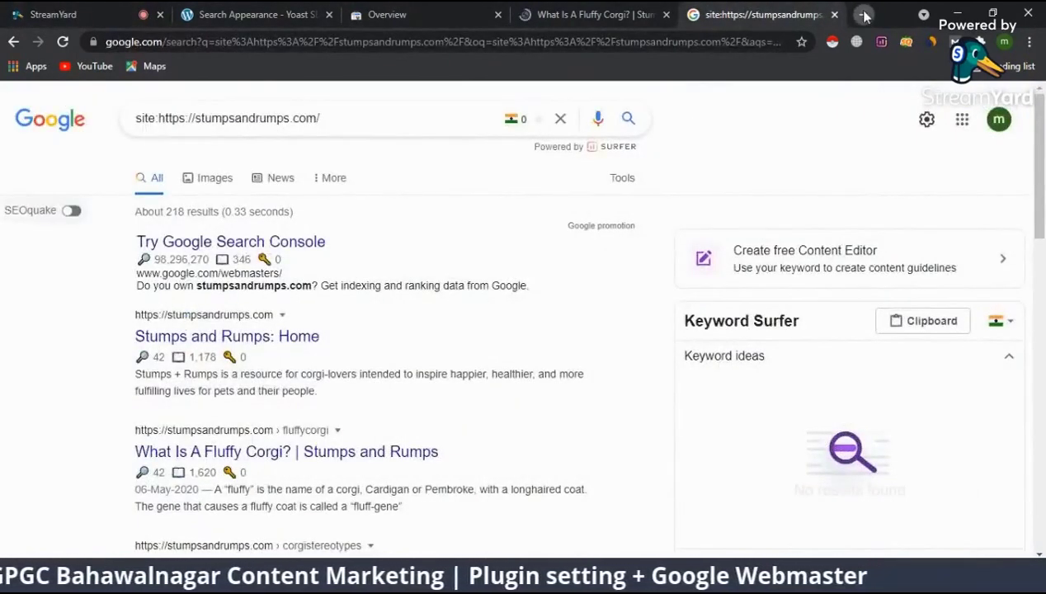
- Search Google in a new tab for "jobs in pakistan" and look through the organic results
left_click(863, 14)
left_click(863, 14)
type("ob")
key("Escape")
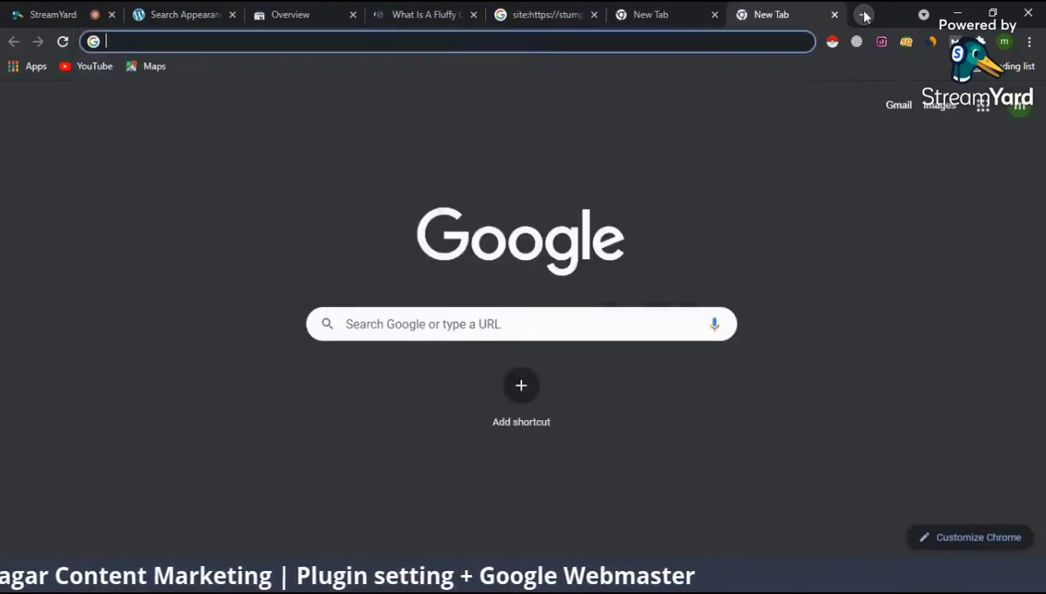
type("jobs in pa")
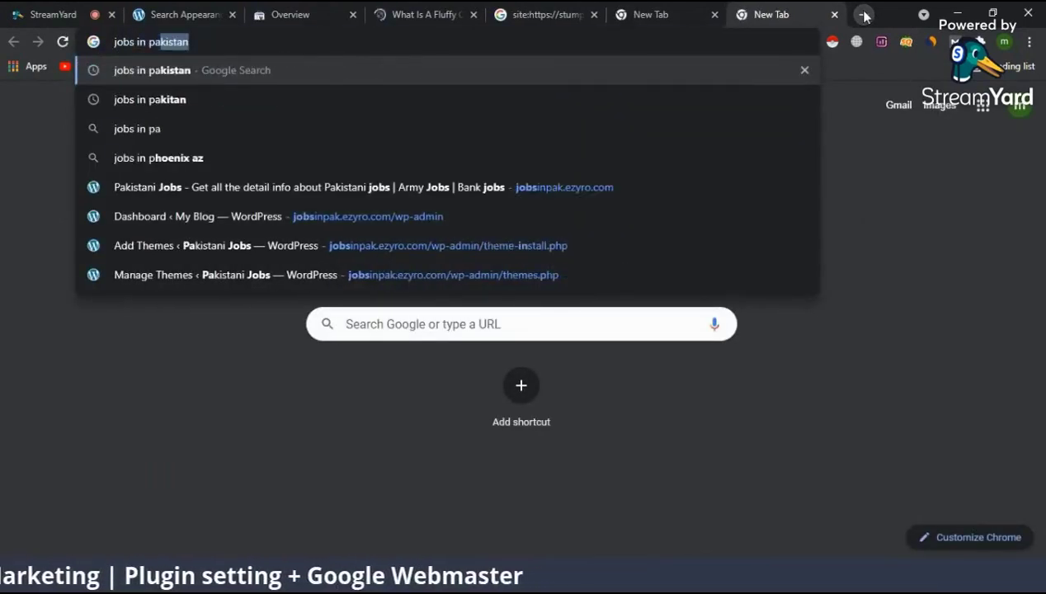
type("kistan")
key("Return")
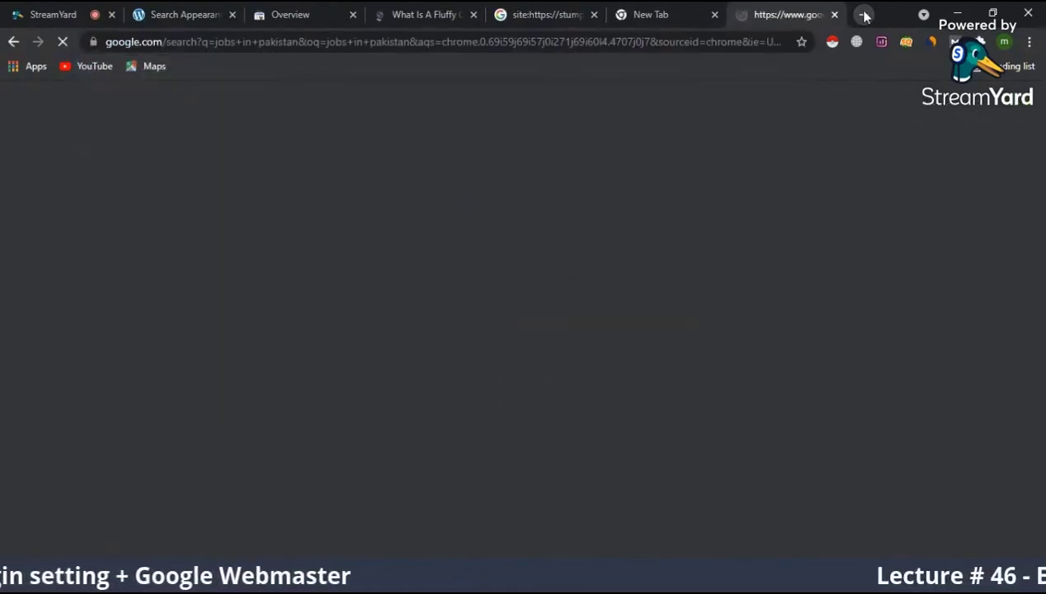
scroll(591, 330, "down", 7)
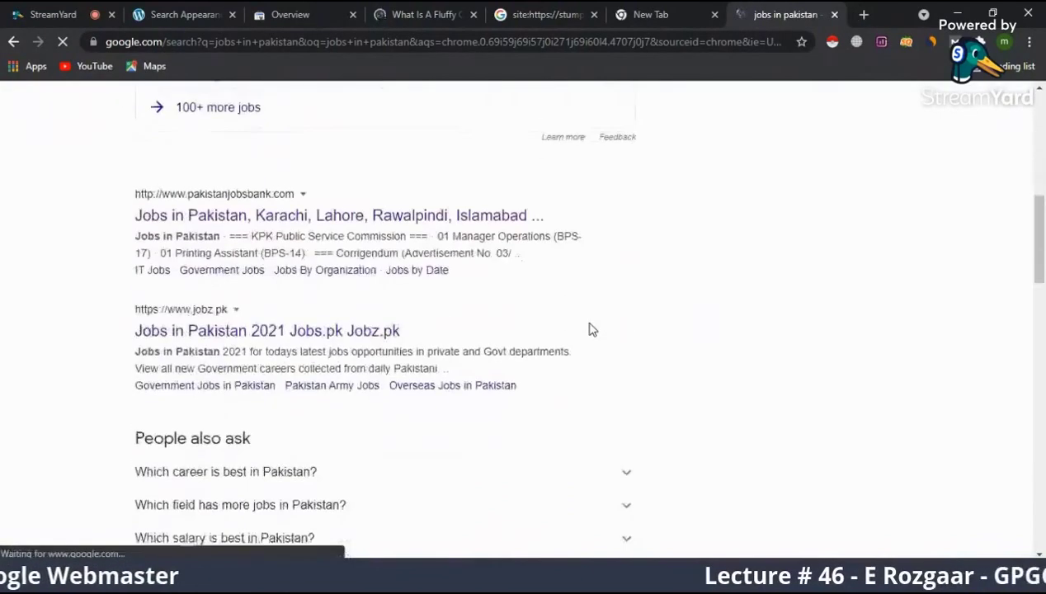
scroll(322, 215, "down", 3)
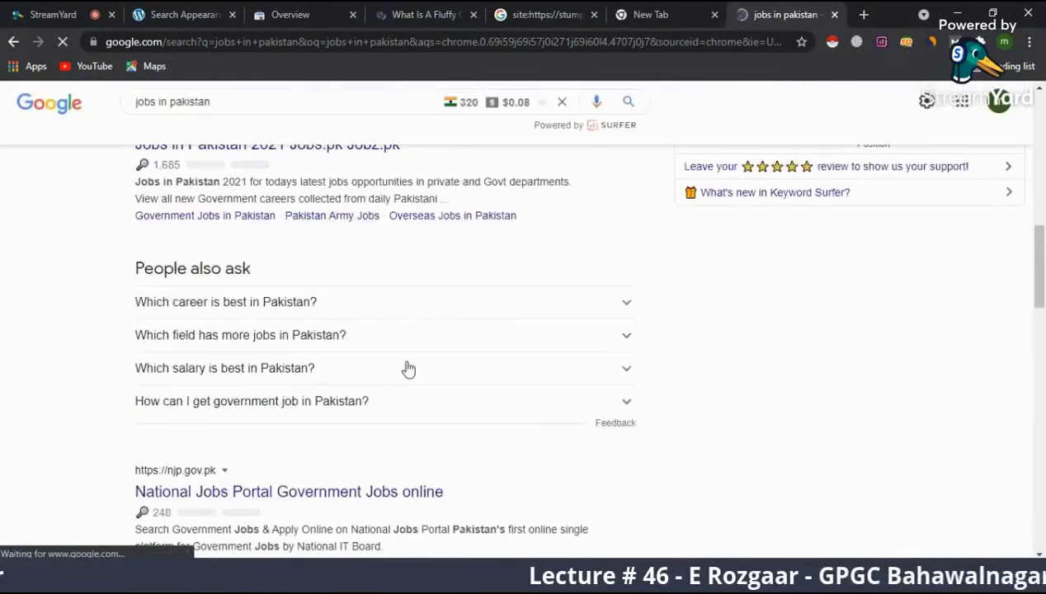
scroll(408, 369, "up", 3)
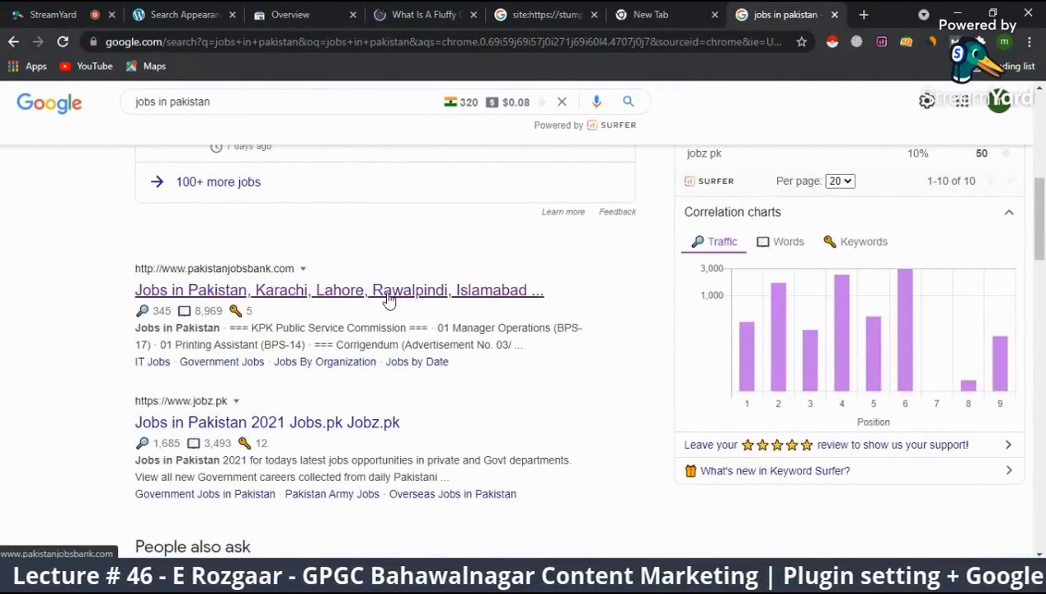
- Open pakistanjobsbank.com from the results in its own tab, copy its address and run a Google site: search for it
middle_click(388, 299)
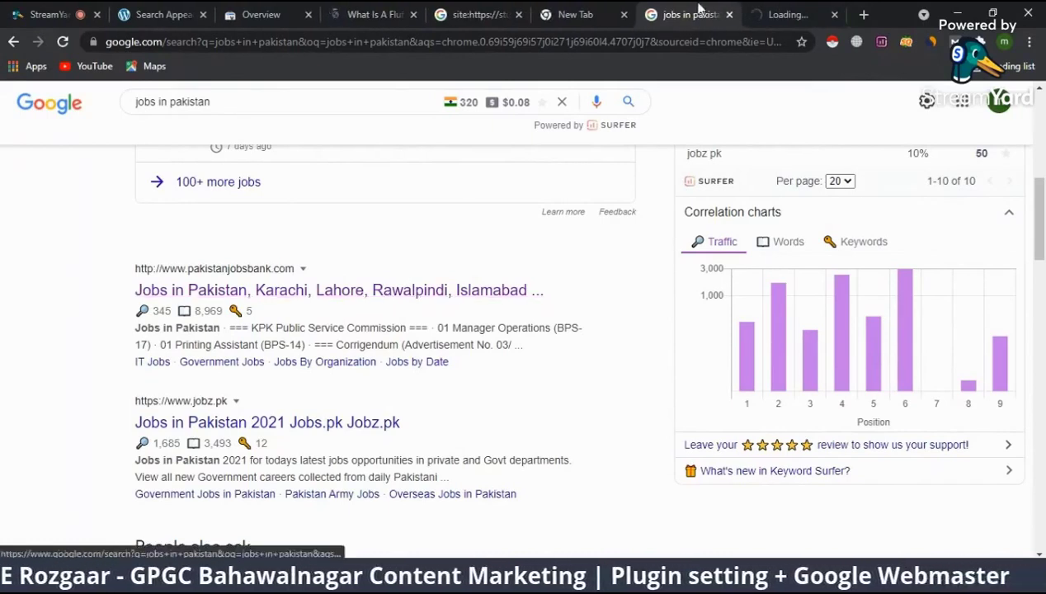
left_click(792, 14)
left_click(393, 44)
key("ctrl+c")
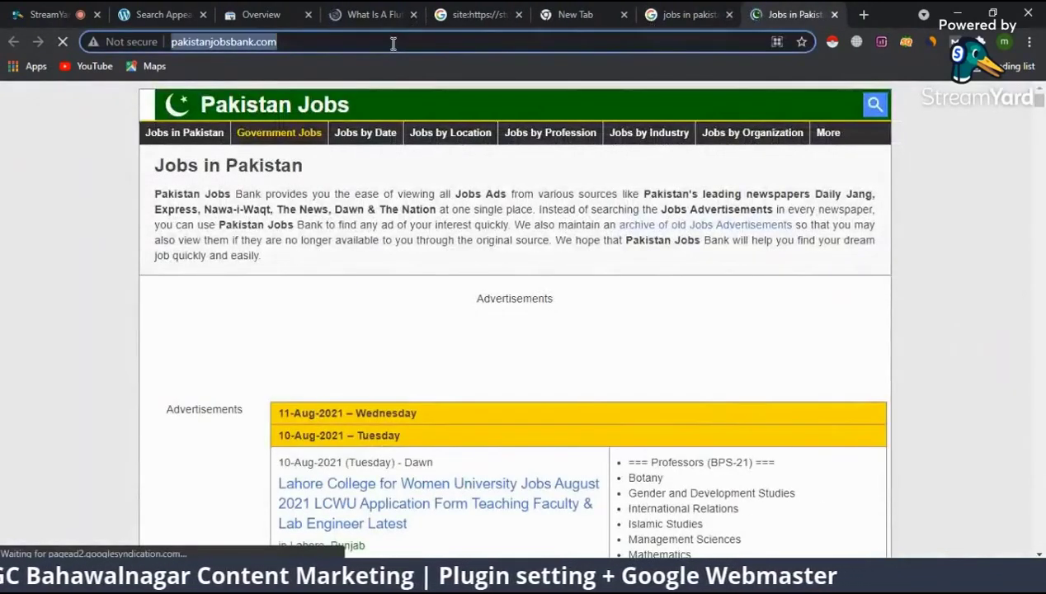
left_click(863, 14)
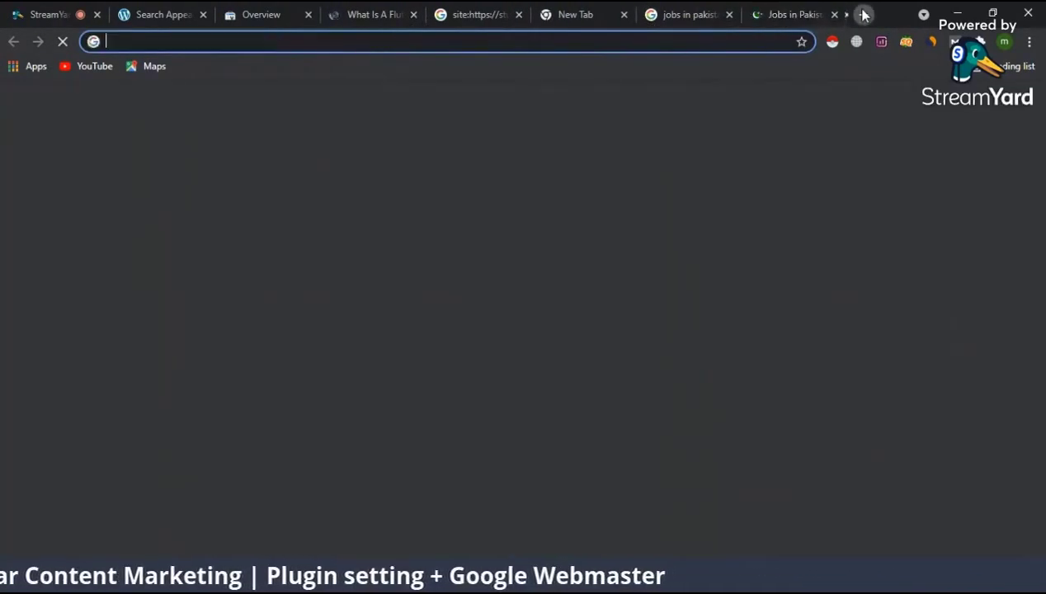
type("site:")
key("ctrl+v")
key("Return")
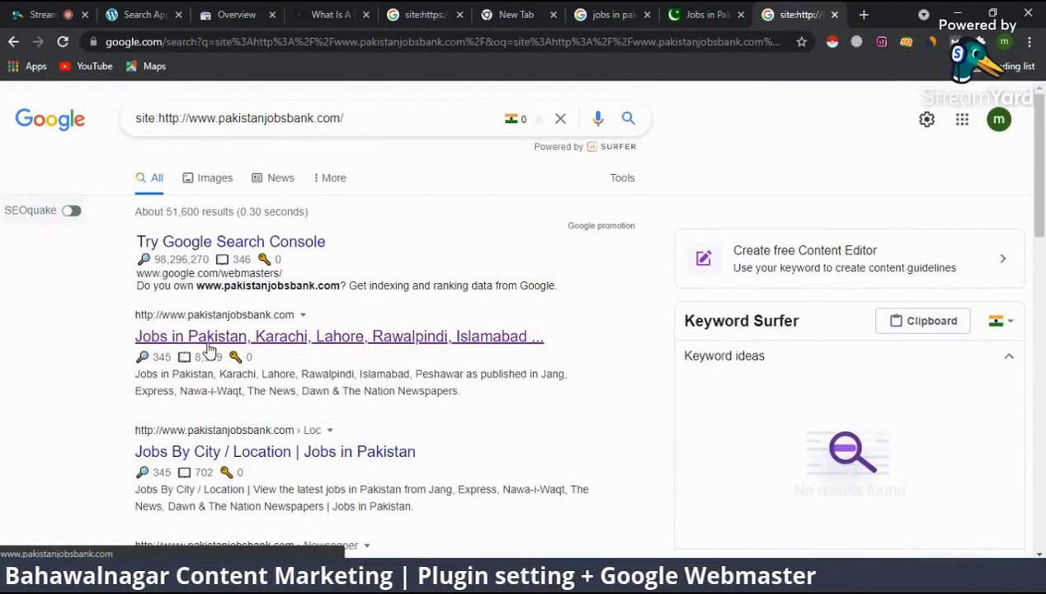
- Compare the empty homepage SEO title field with the title and description of the pakistanjobsbank.com homepage listing
left_click(128, 14)
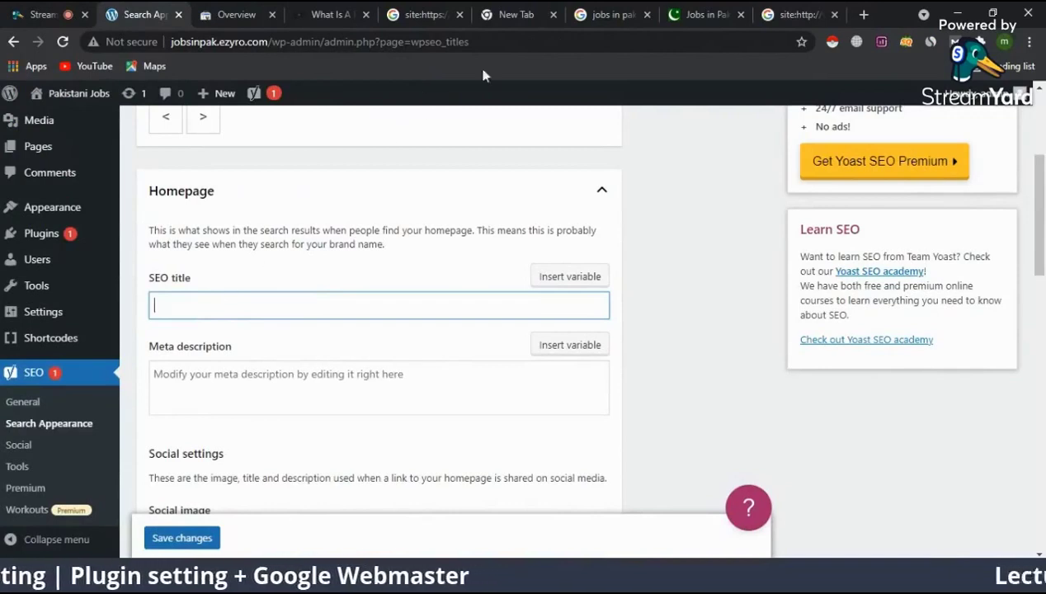
left_click(819, 9)
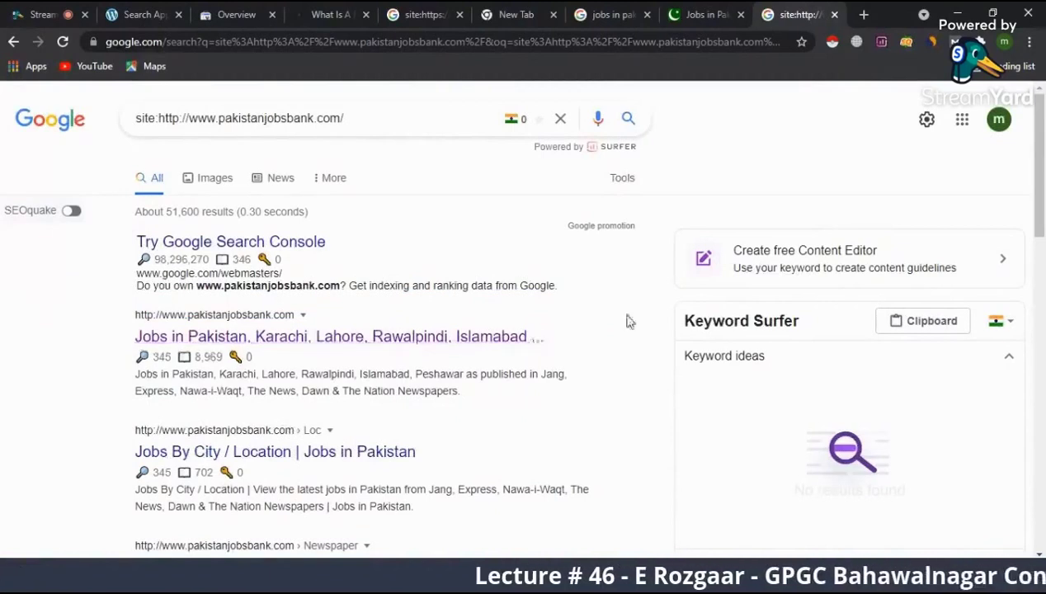
triple_click(297, 394)
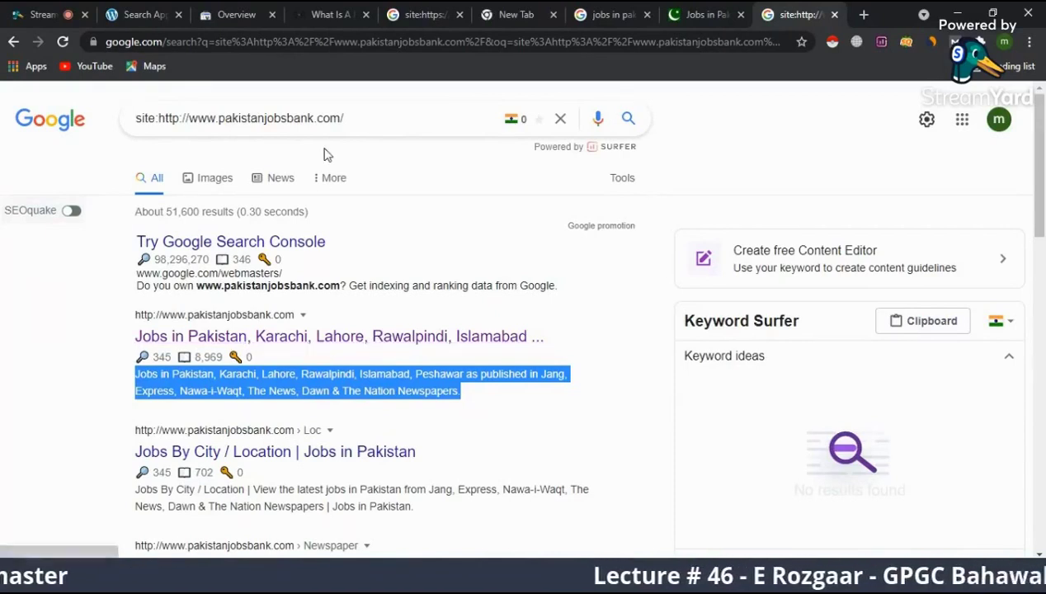
left_click(41, 15)
- Return to the Yoast Search Appearance settings and enter "Jobs in Pakistan" as the homepage SEO title
left_click(140, 14)
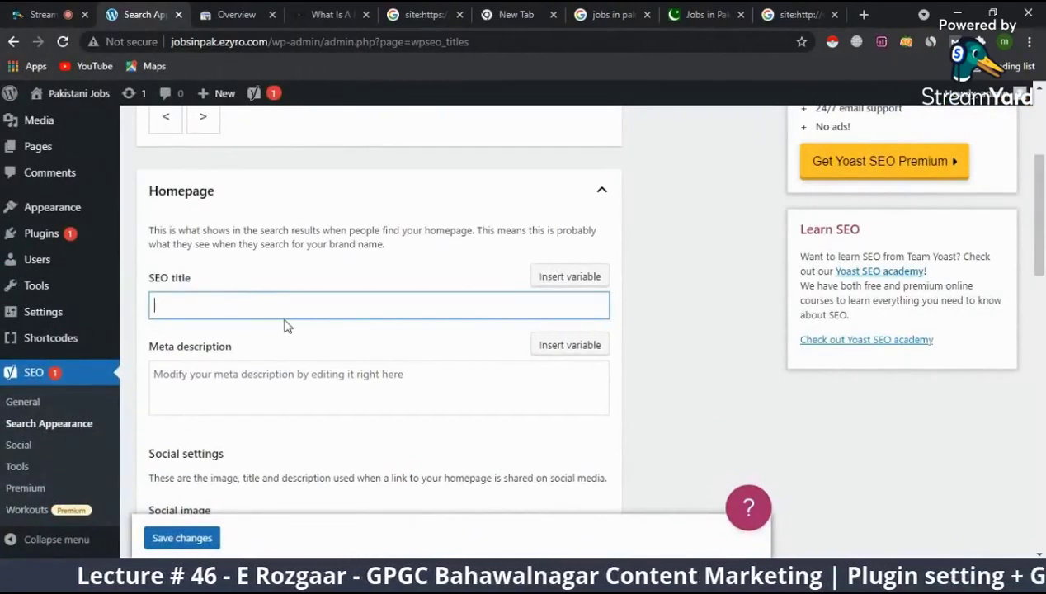
type("Jo")
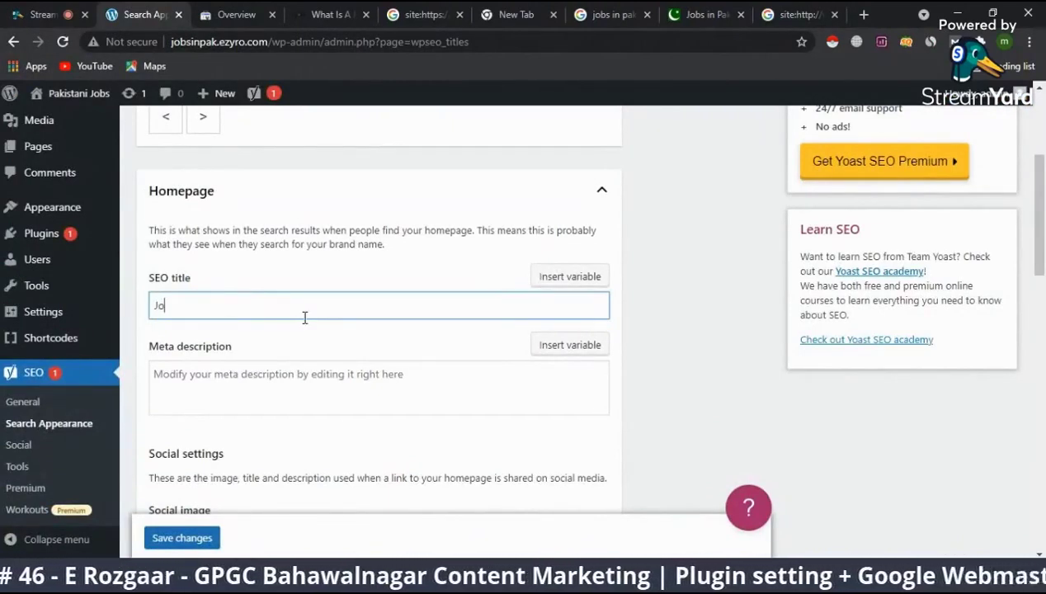
type("bs in ")
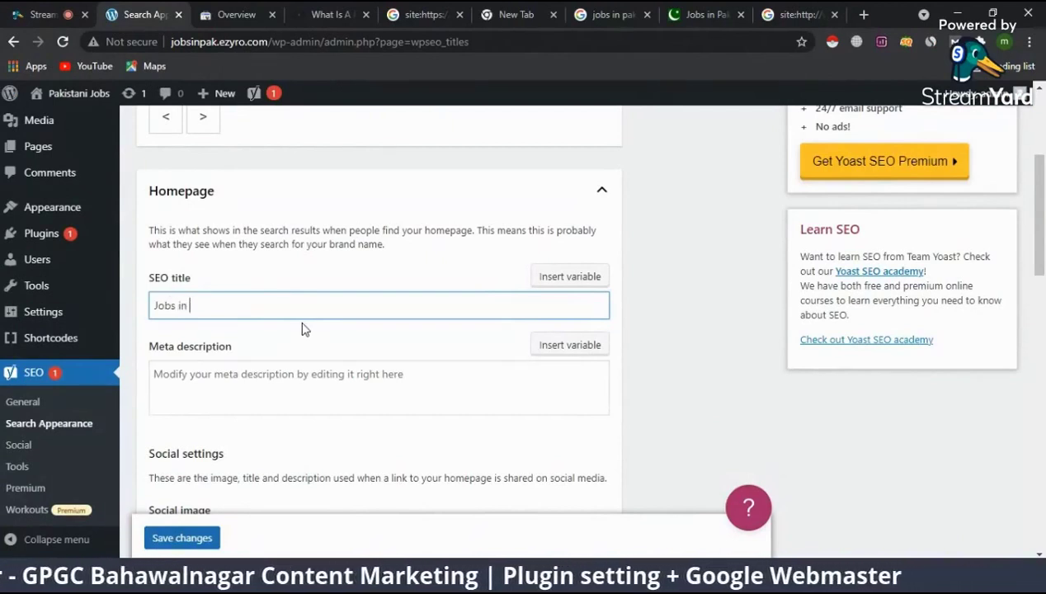
type("Pakistan")
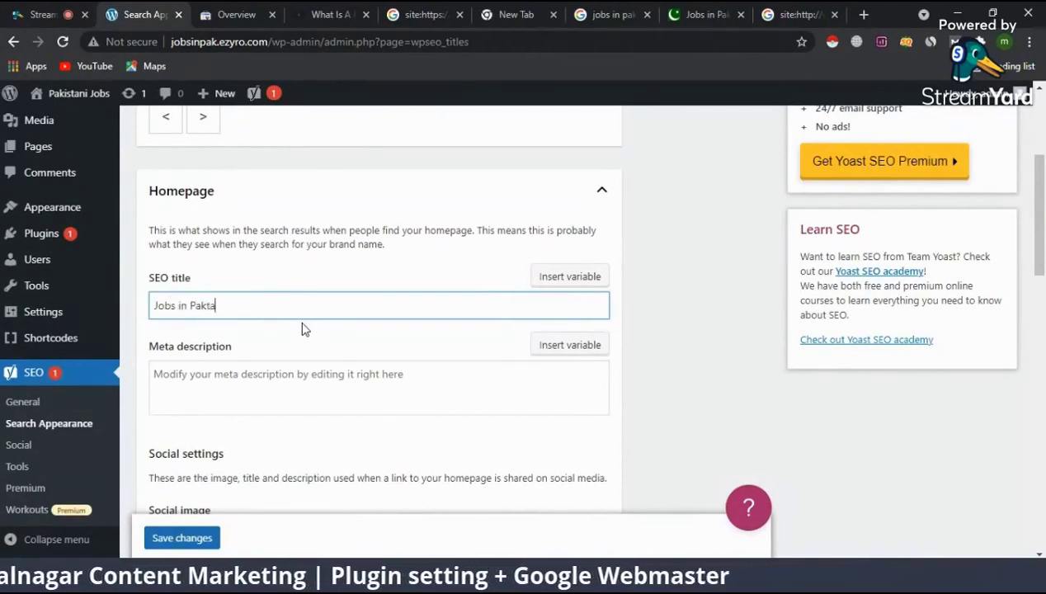
key("BackSpace")
key("BackSpace")
key("BackSpace")
key("BackSpace")
key("BackSpace")
type("istan")
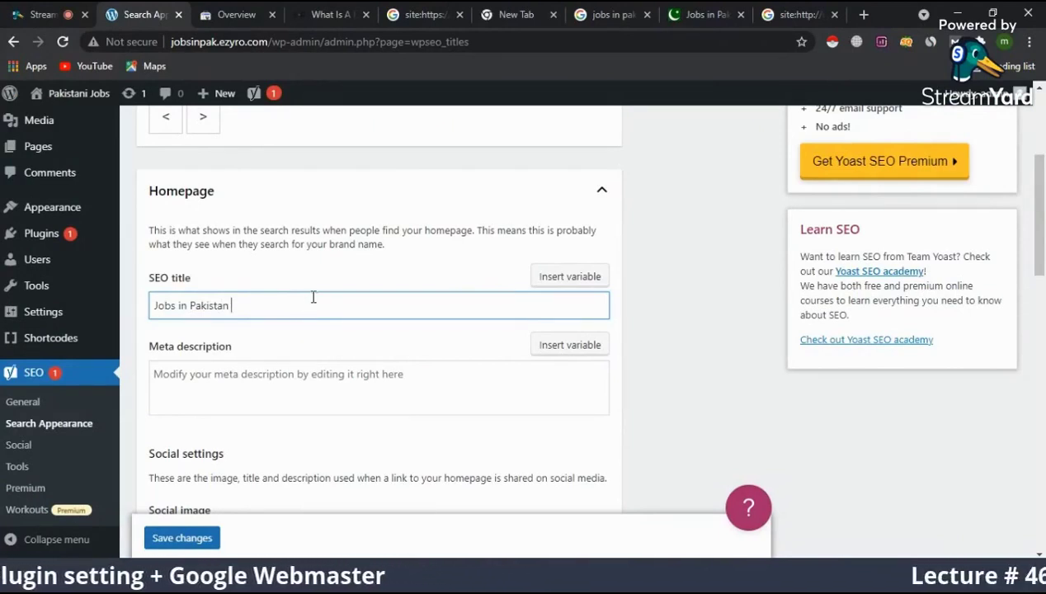
- Extend the homepage SEO title with "| Pak Army Jobs |" after "Jobs in Pakistan"
type(" |")
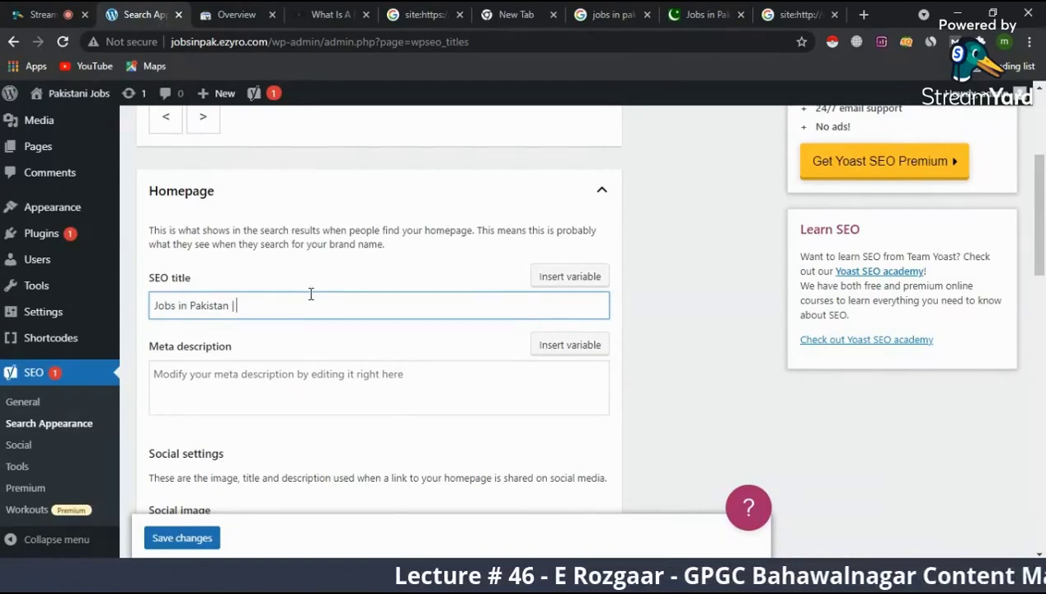
type(" Pak")
type(" Arm")
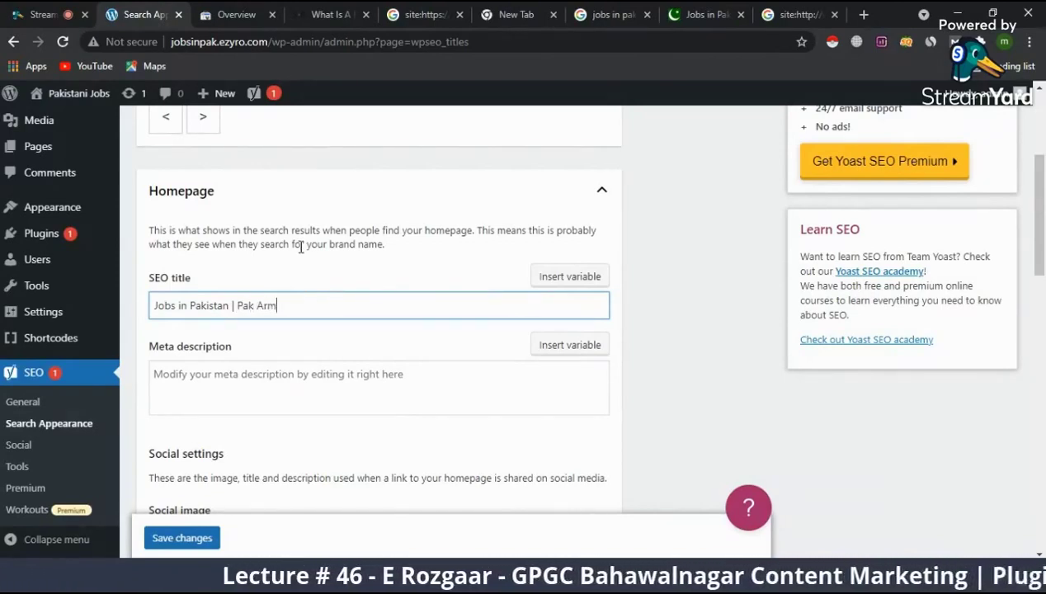
type("y Job")
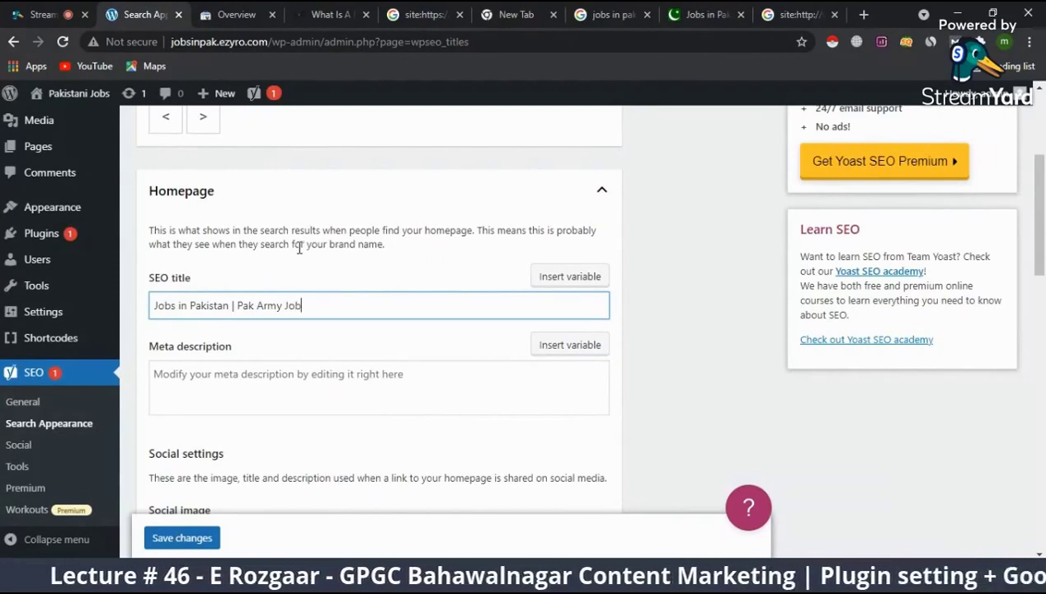
type("s |")
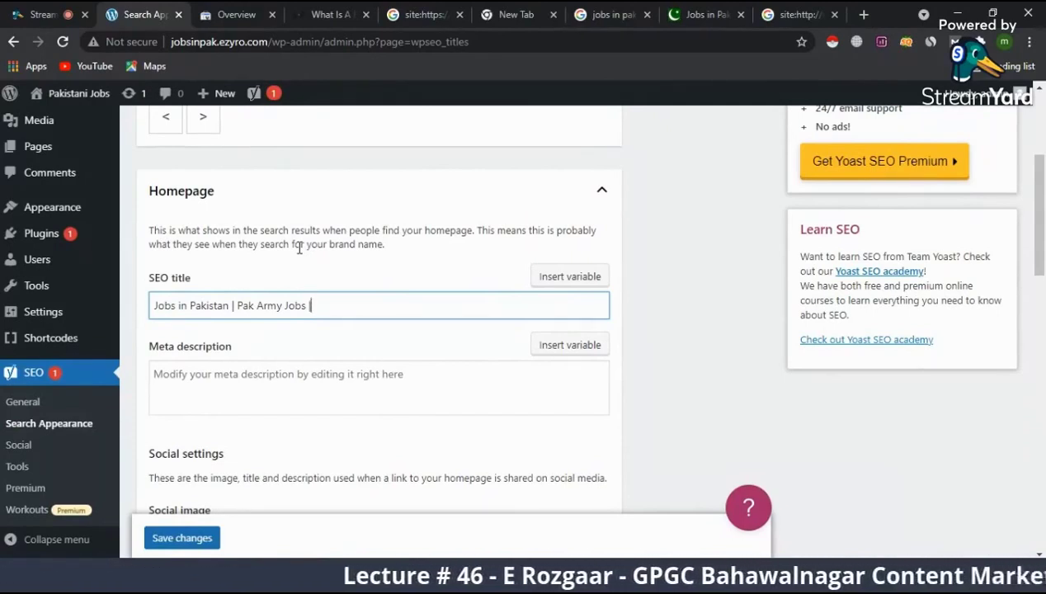
left_click(50, 14)
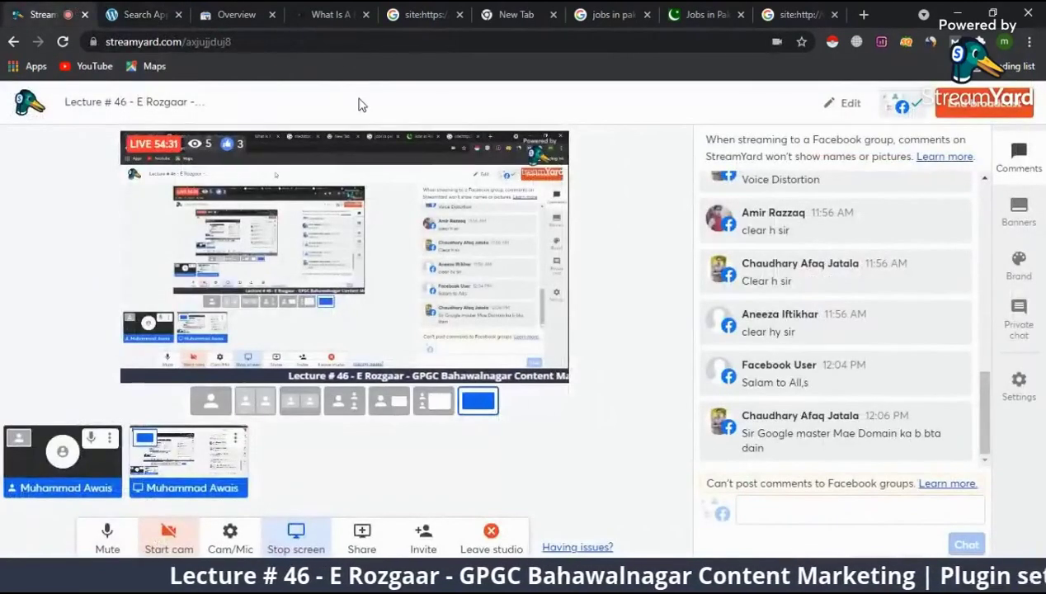
left_click(212, 9)
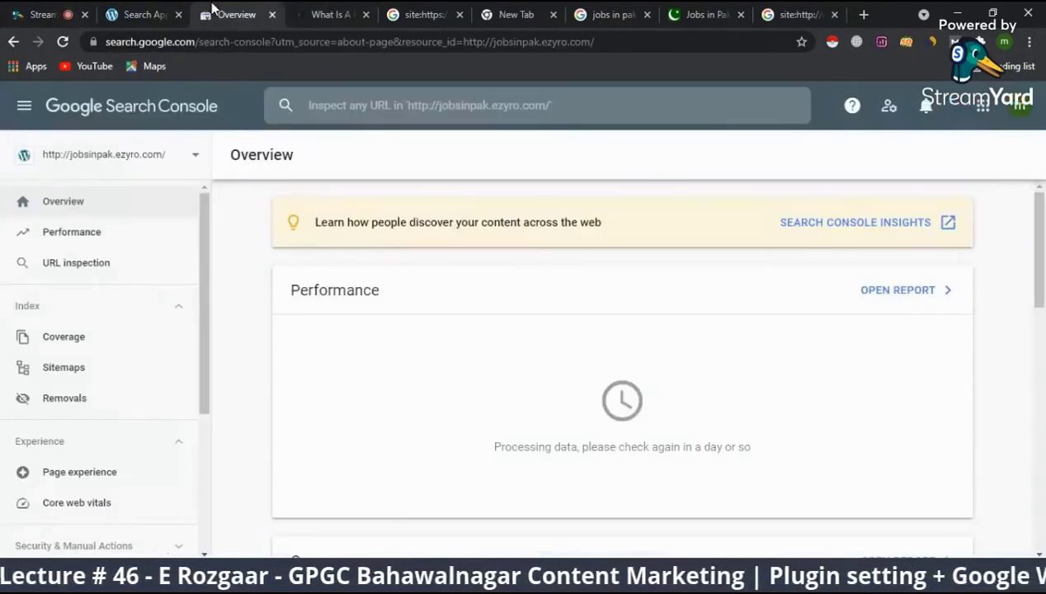
left_click(138, 13)
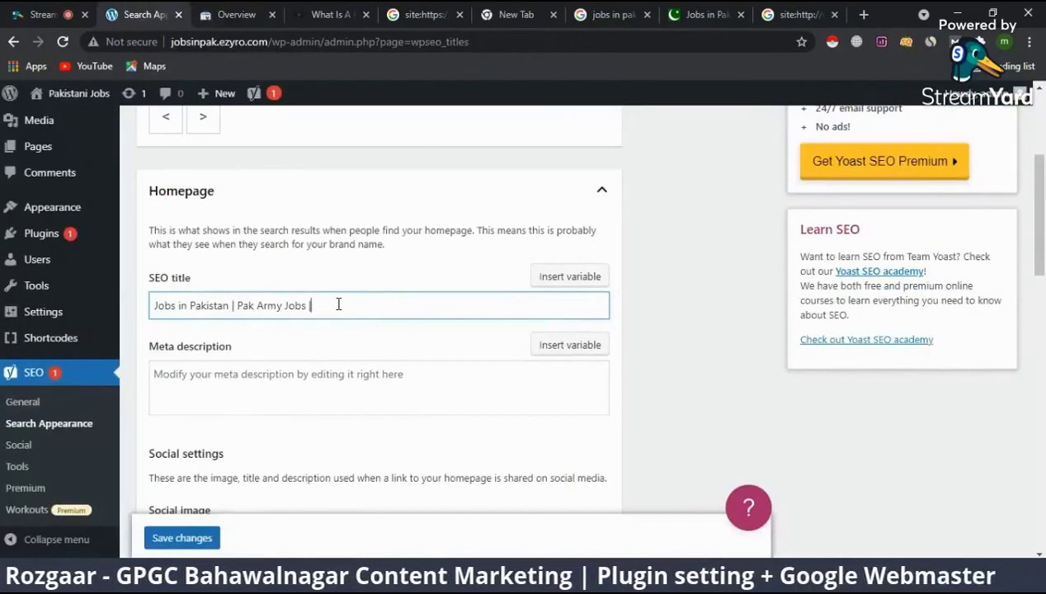
- Open a new browser tab for keyword research
left_click(864, 15)
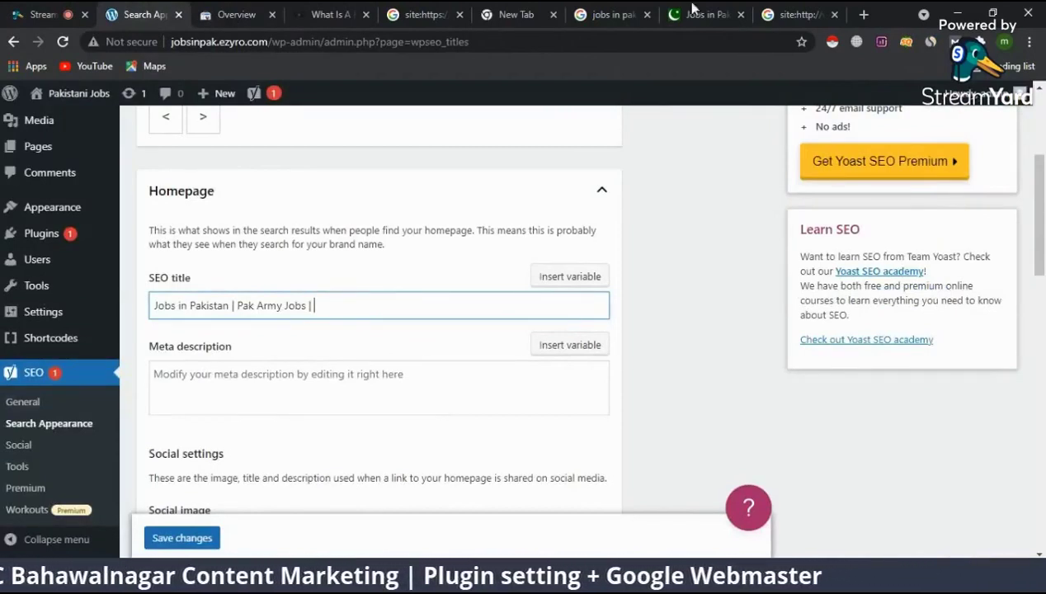
type("jobs")
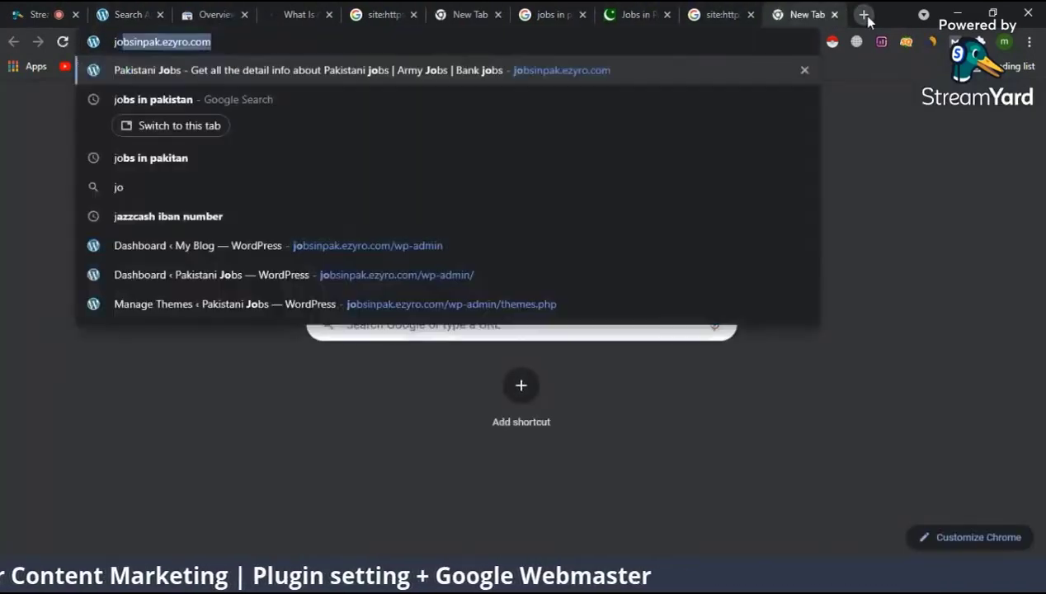
type("in pa")
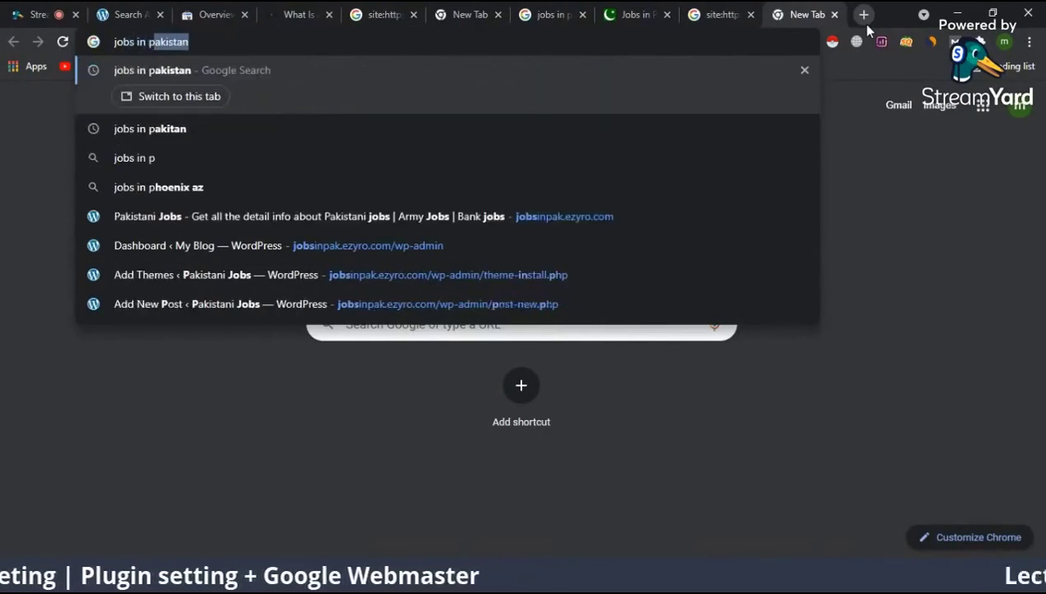
key("BackSpace")
key("BackSpace")
key("BackSpace")
key("BackSpace")
key("BackSpace")
key("BackSpace")
key("BackSpace")
key("BackSpace")
key("BackSpace")
key("BackSpace")
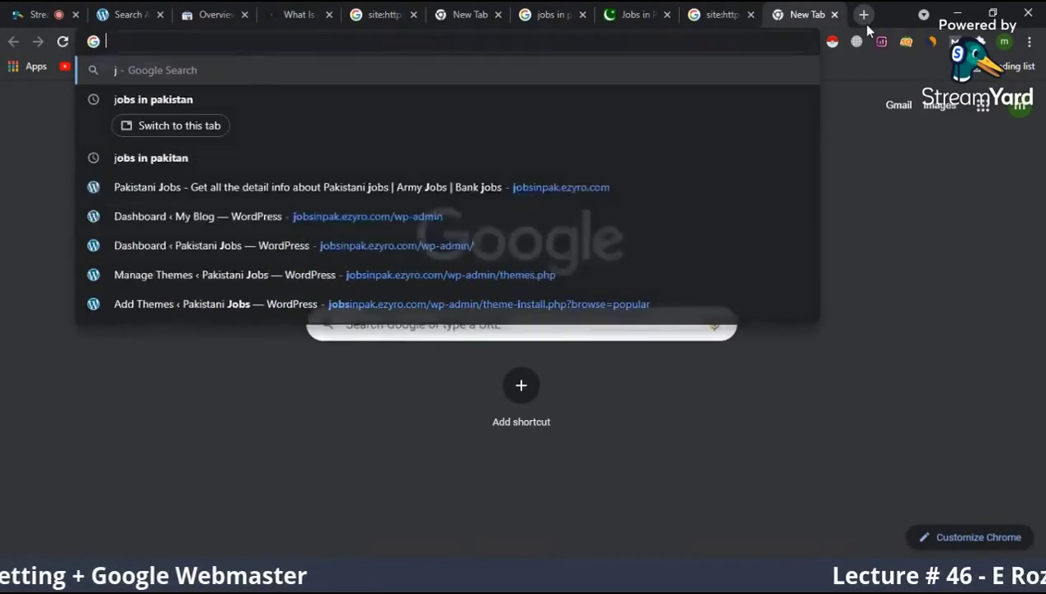
- Search Google for "pakistani jobs", using the corrected query "Pakistan Jobs", and look at its results and search volume
type("pakistani jobs")
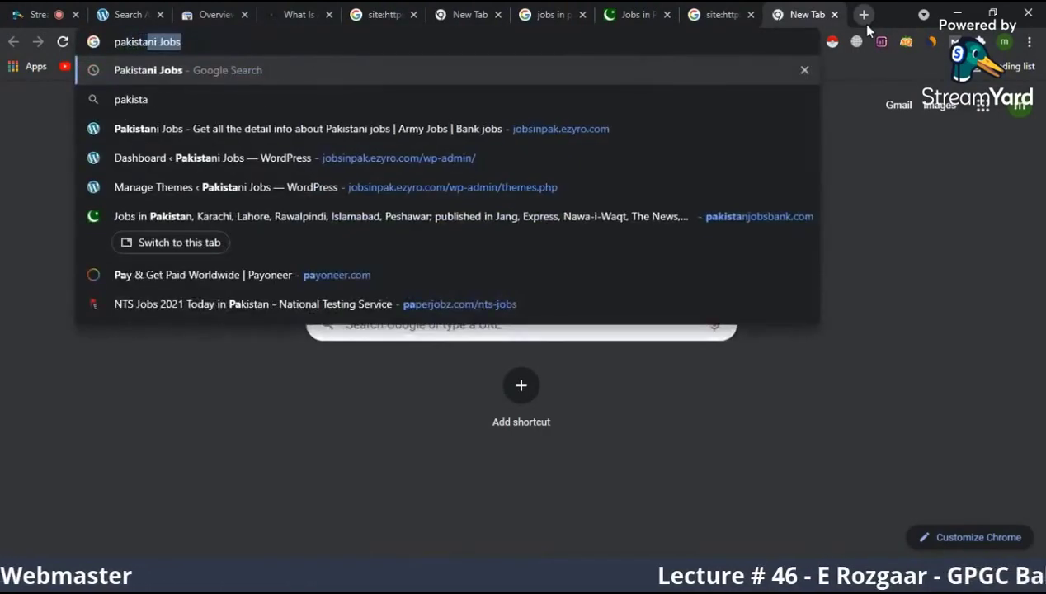
key("Return")
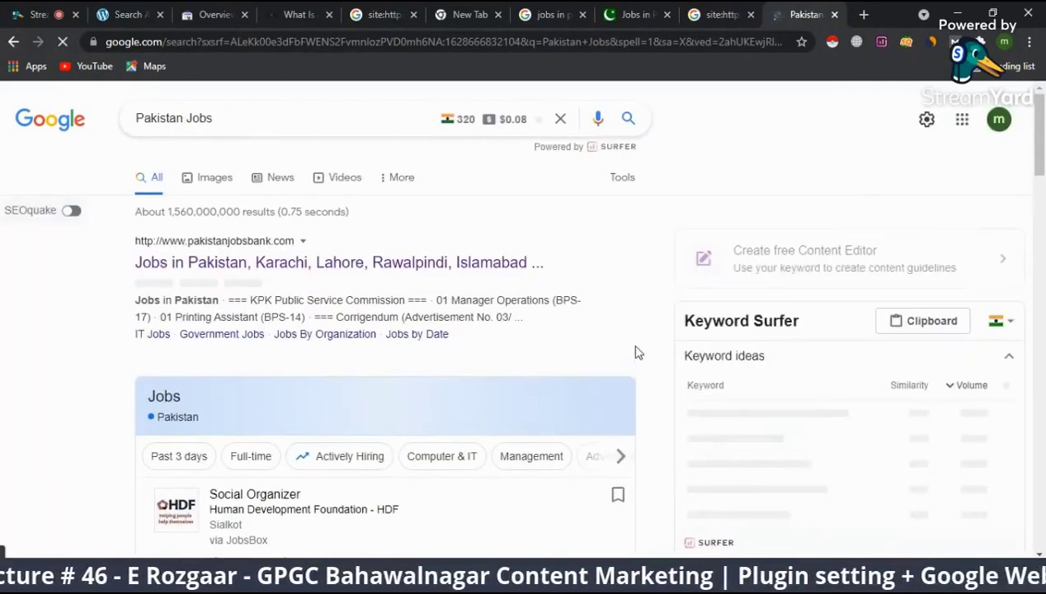
scroll(635, 352, "down", 2)
scroll(635, 352, "up", 2)
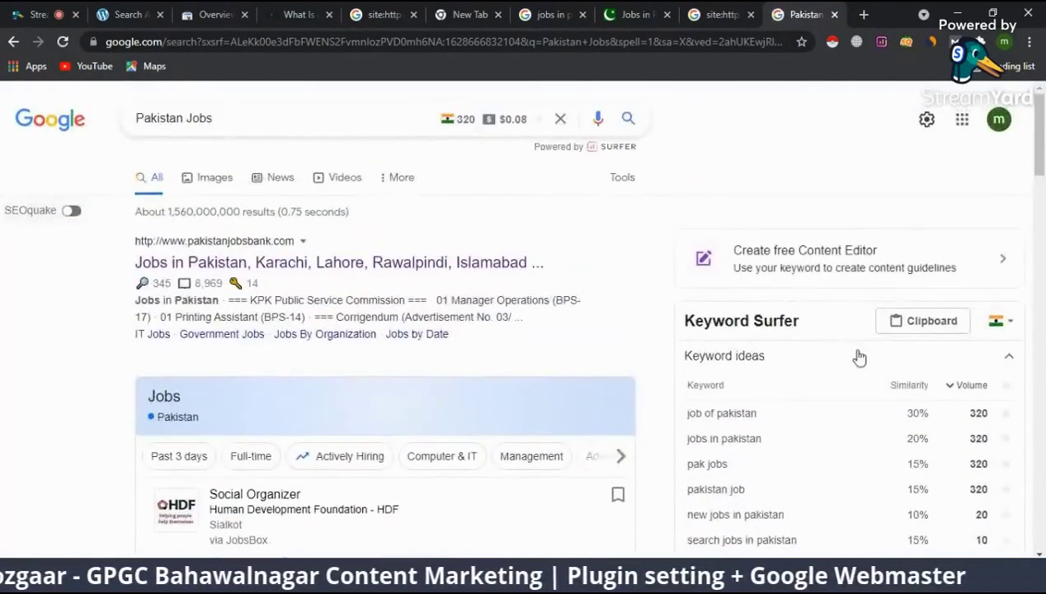
scroll(976, 374, "down", 1)
scroll(979, 377, "up", 1)
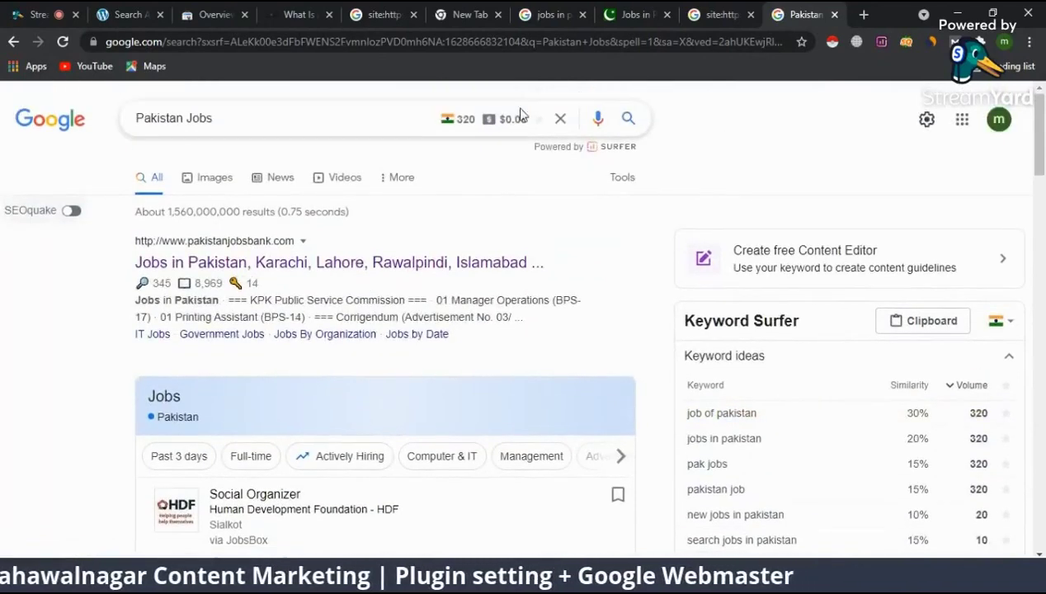
- Set the Keyword Surfer country to Pakistan and review the keyword ideas and their volumes for "Pakistan Jobs"
left_click(1011, 329)
type("paki")
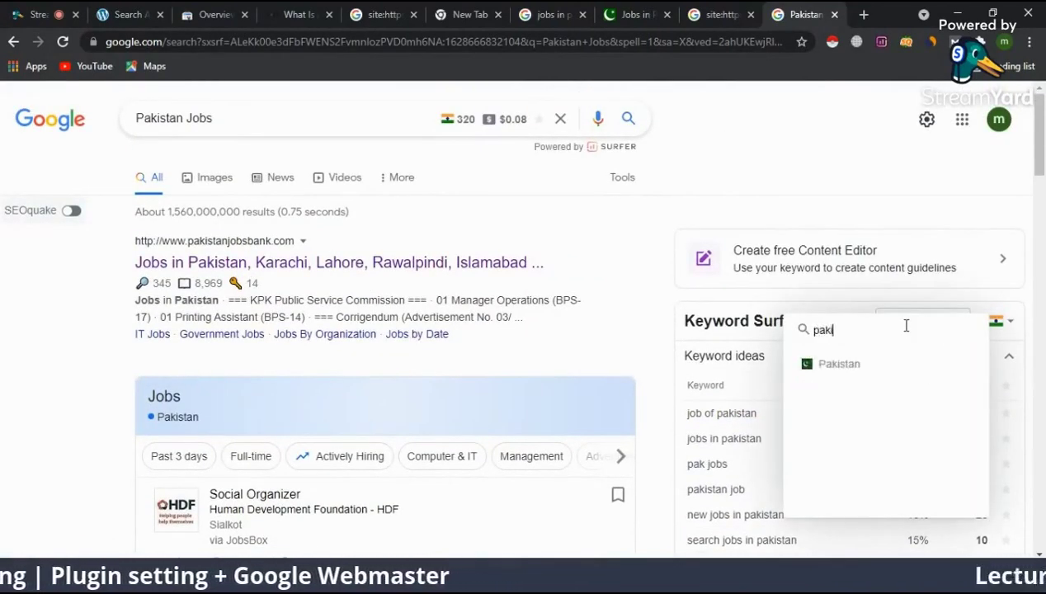
left_click(849, 369)
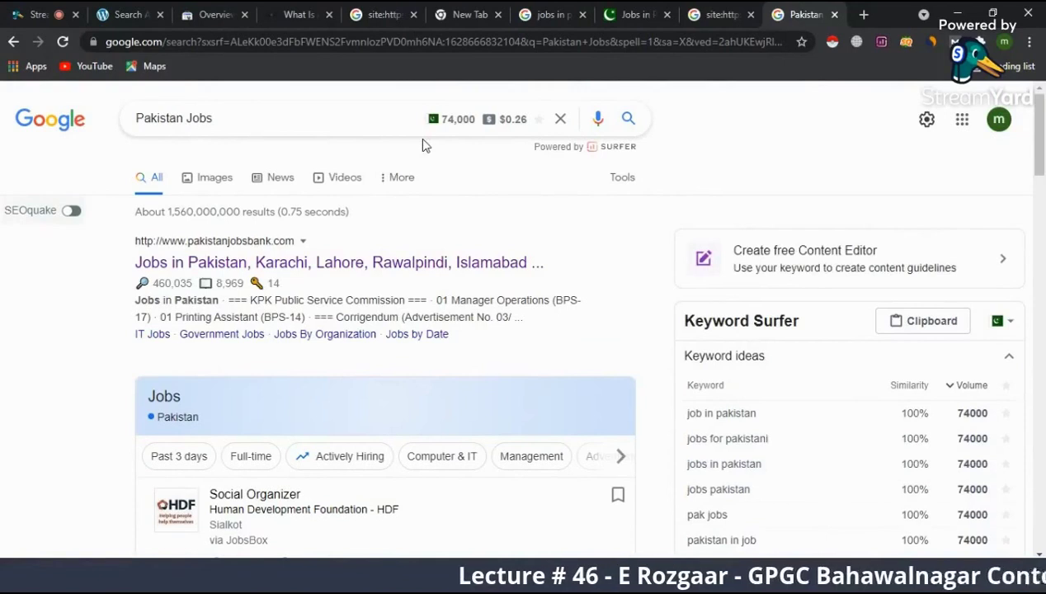
scroll(595, 247, "down", 2)
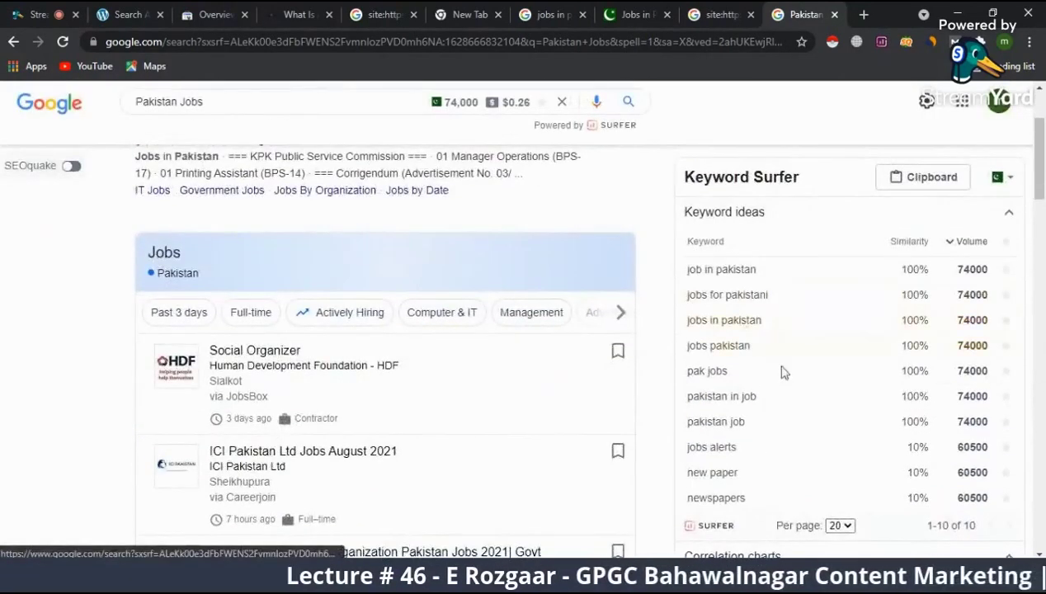
scroll(792, 397, "down", 1)
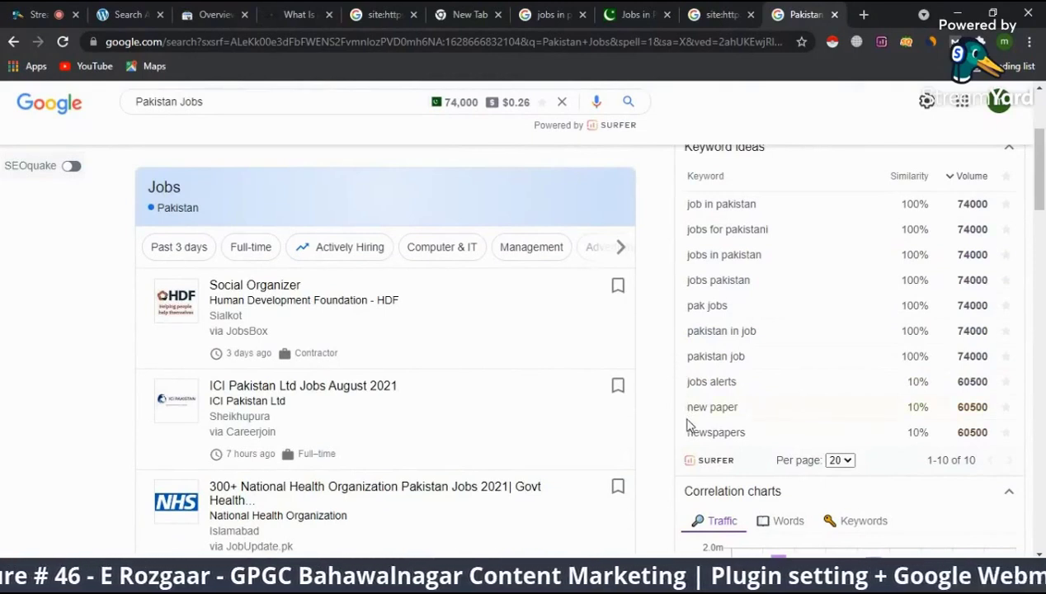
scroll(856, 468, "down", 1)
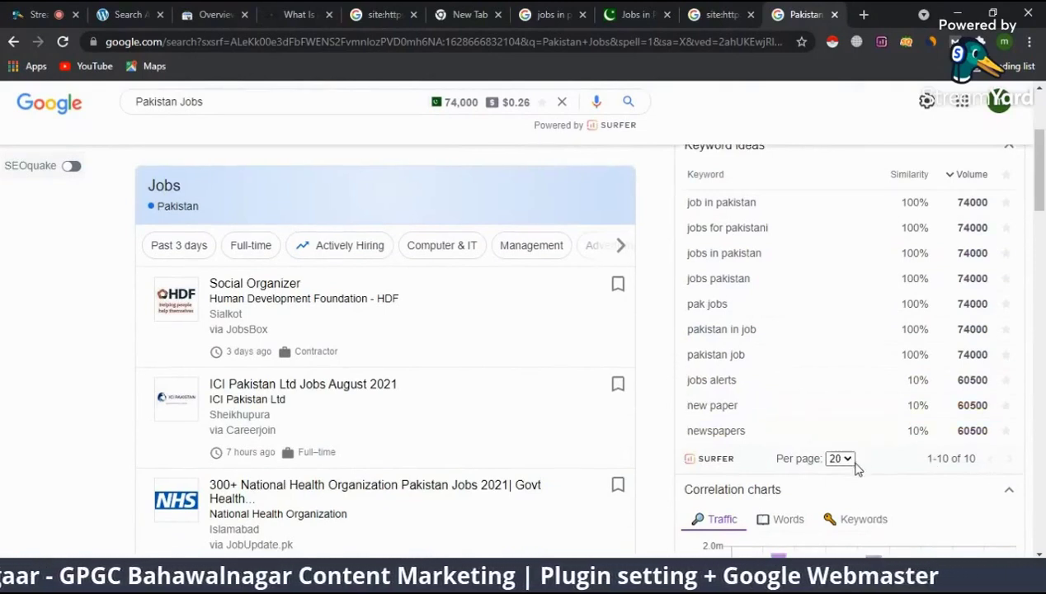
scroll(856, 469, "down", 1)
scroll(856, 468, "up", 3)
scroll(856, 469, "down", 1)
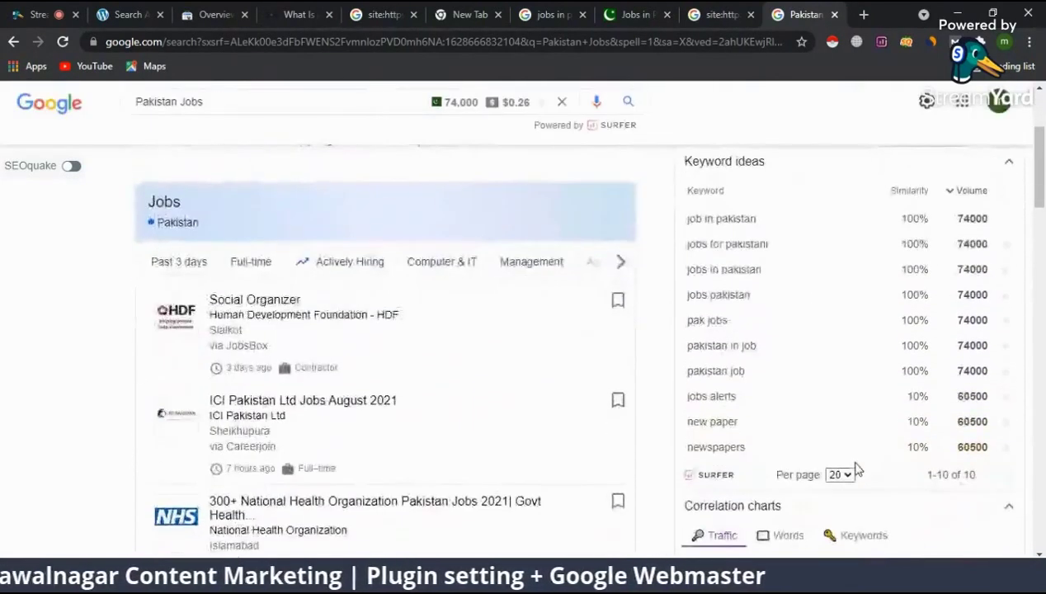
- Run the suggested search "government jobs in pakistan today" and look through the organic results
triple_click(212, 109)
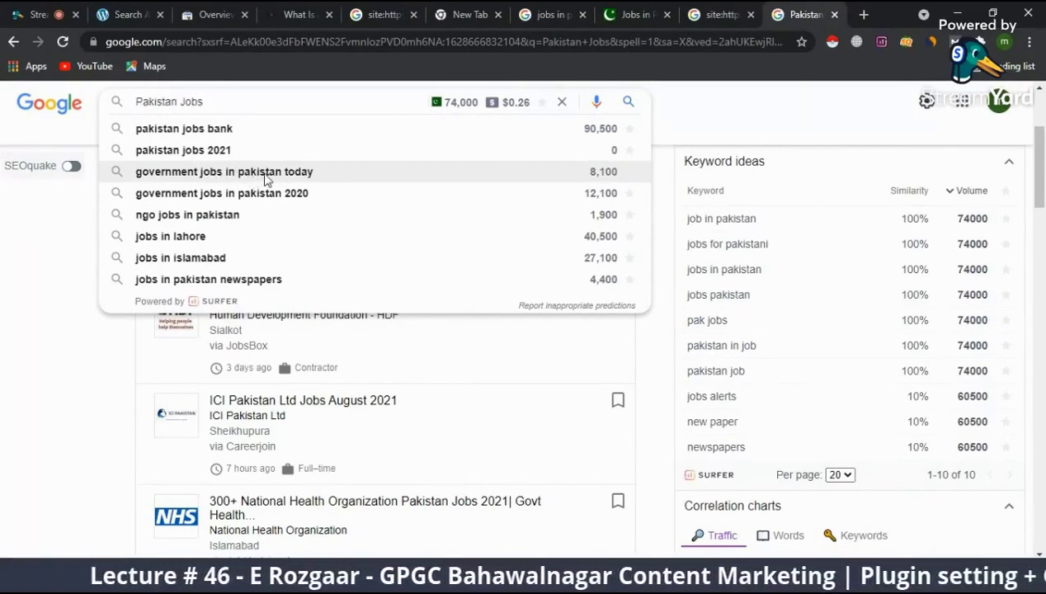
left_click(266, 179)
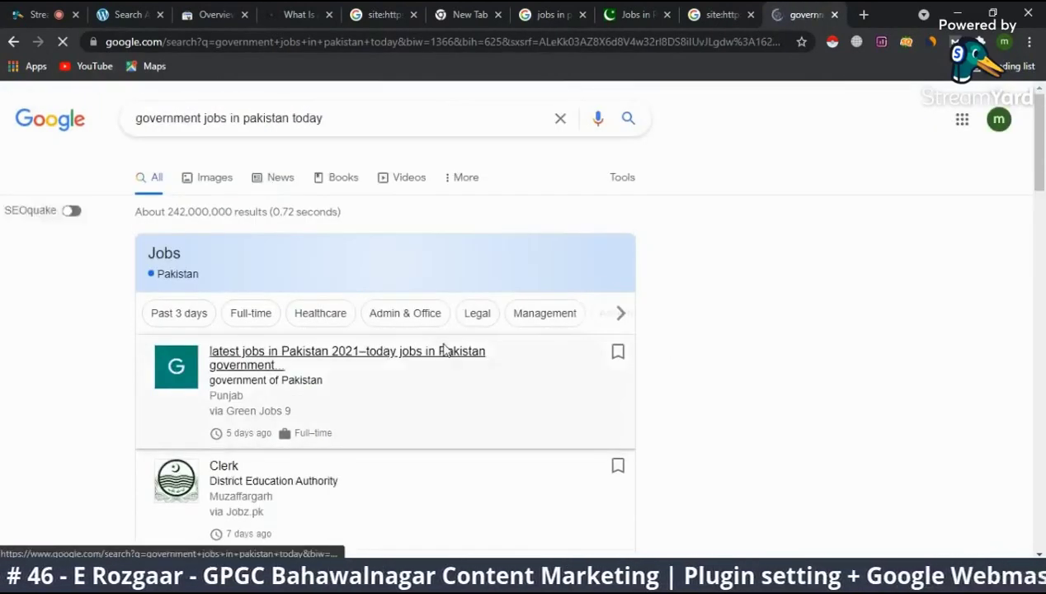
scroll(444, 346, "down", 6)
scroll(311, 349, "down", 1)
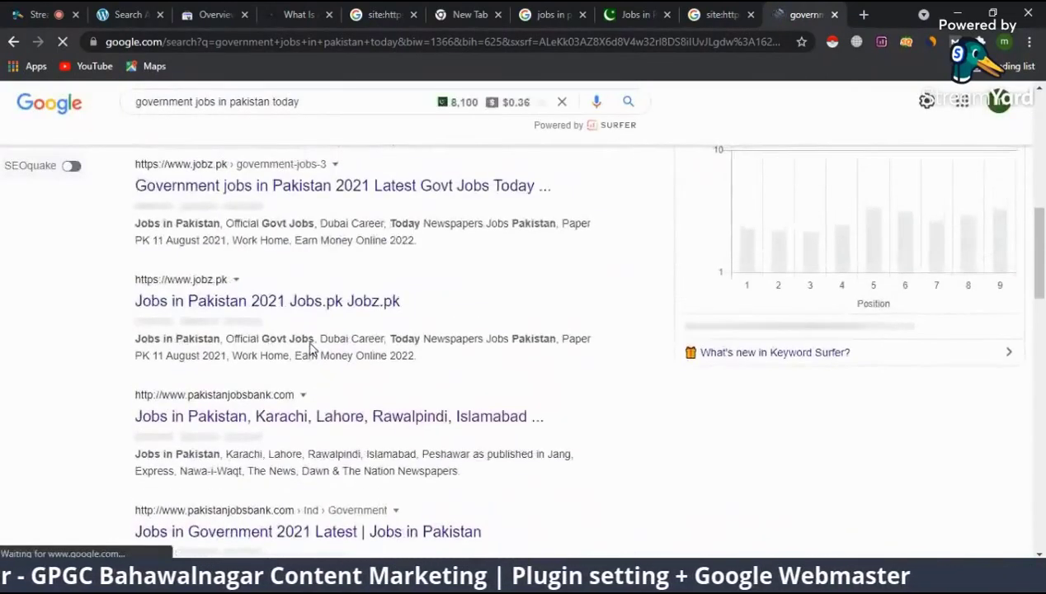
- Replace the Google query with "pak army jobs" and run the search to check its keyword data
left_click(353, 102)
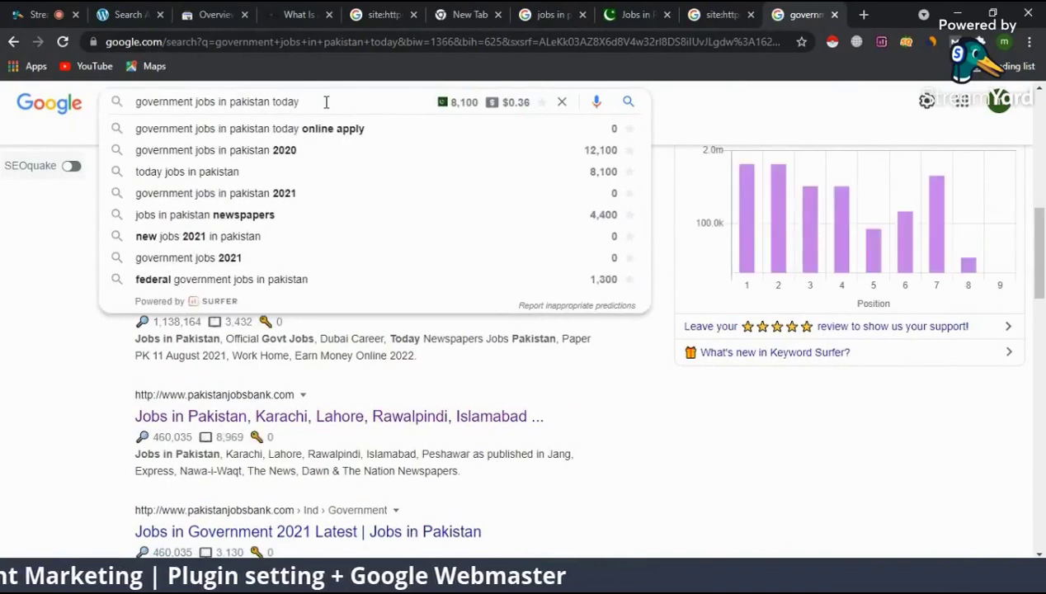
key("BackSpace")
key("BackSpace")
key("BackSpace")
key("BackSpace")
key("BackSpace")
key("BackSpace")
key("BackSpace")
key("BackSpace")
key("BackSpace")
key("BackSpace")
key("BackSpace")
key("BackSpace")
key("BackSpace")
key("BackSpace")
key("BackSpace")
key("BackSpace")
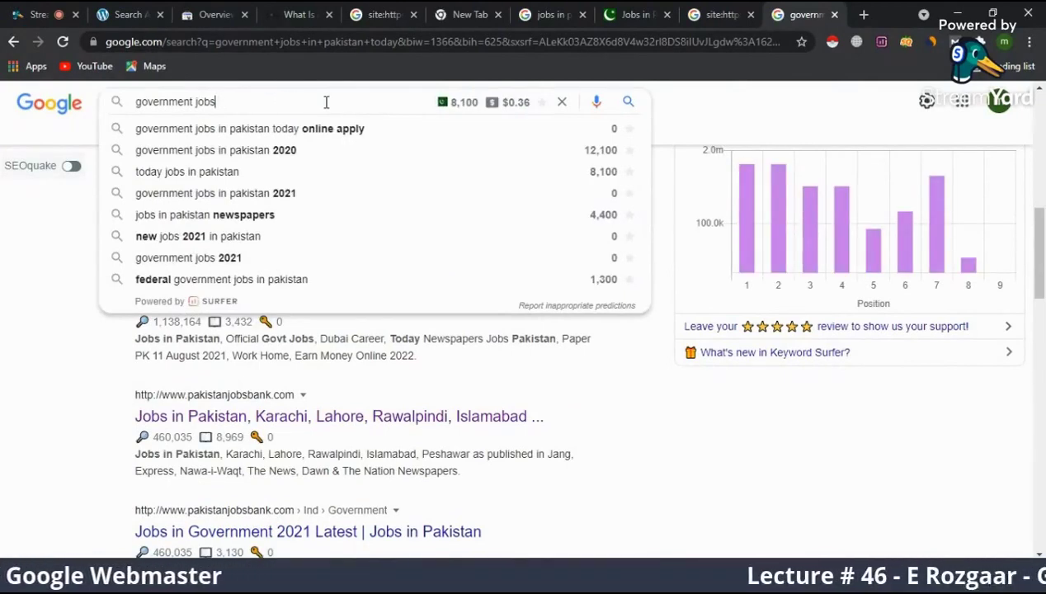
key("BackSpace")
key("BackSpace")
key("BackSpace")
key("BackSpace")
key("BackSpace")
key("BackSpace")
key("BackSpace")
key("BackSpace")
key("BackSpace")
key("BackSpace")
key("BackSpace")
key("BackSpace")
key("BackSpace")
key("BackSpace")
key("BackSpace")
type("pak")
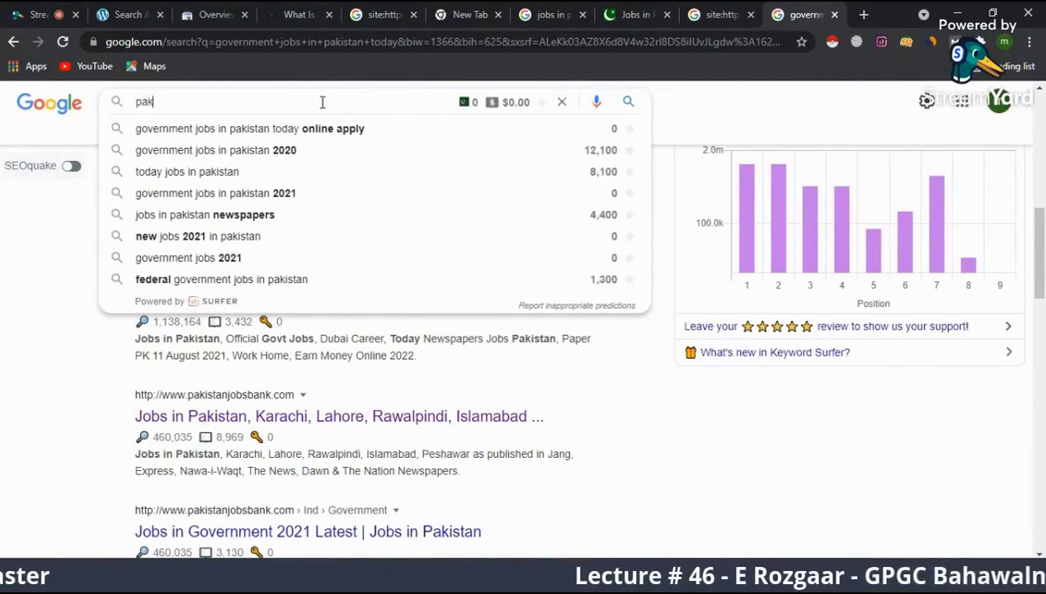
key("BackSpace")
type("pak")
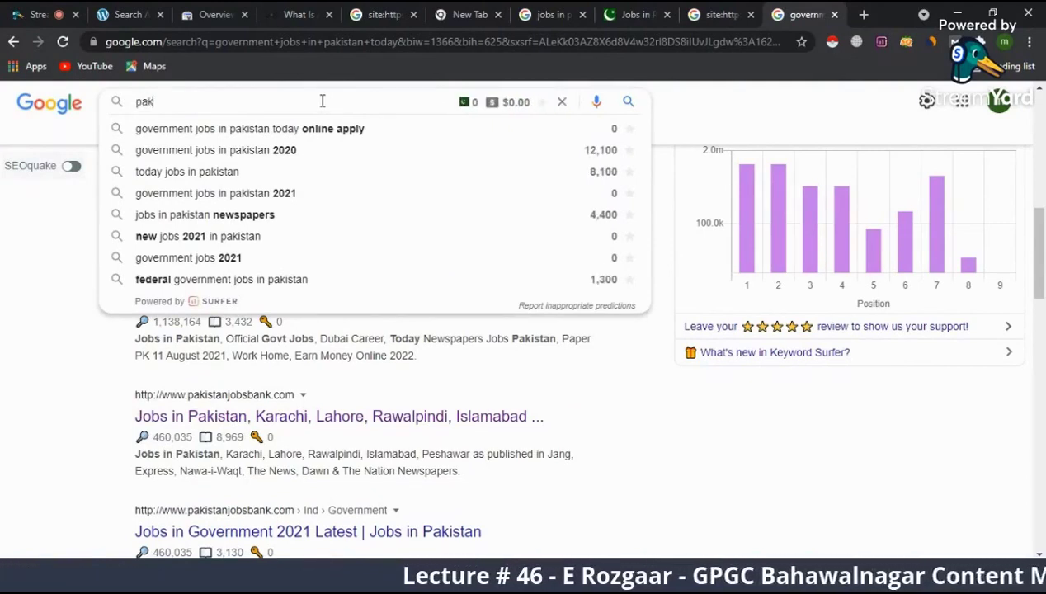
type(" army jobs")
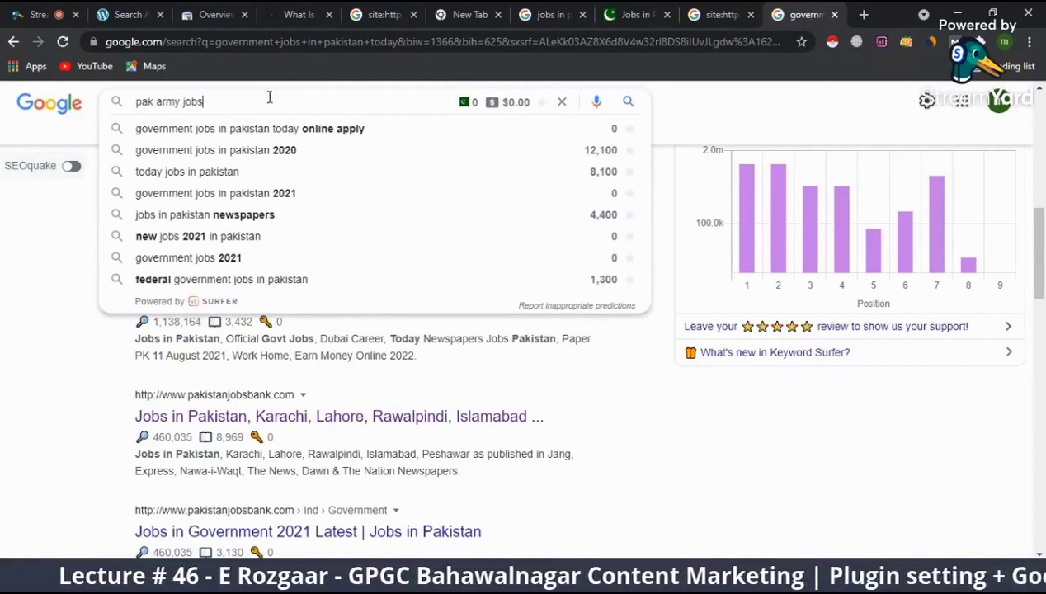
key("Escape")
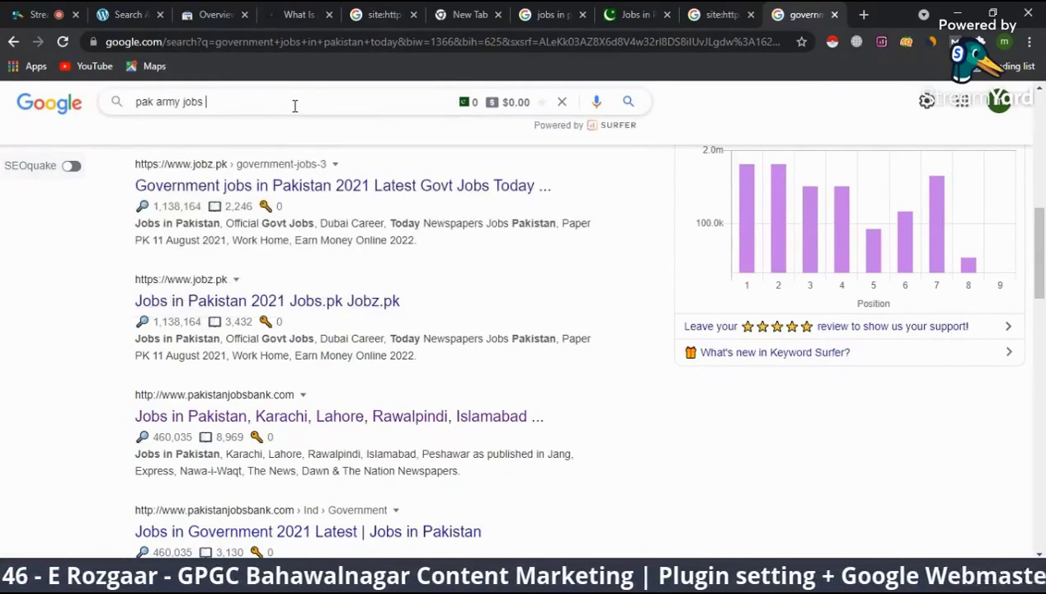
key("Return")
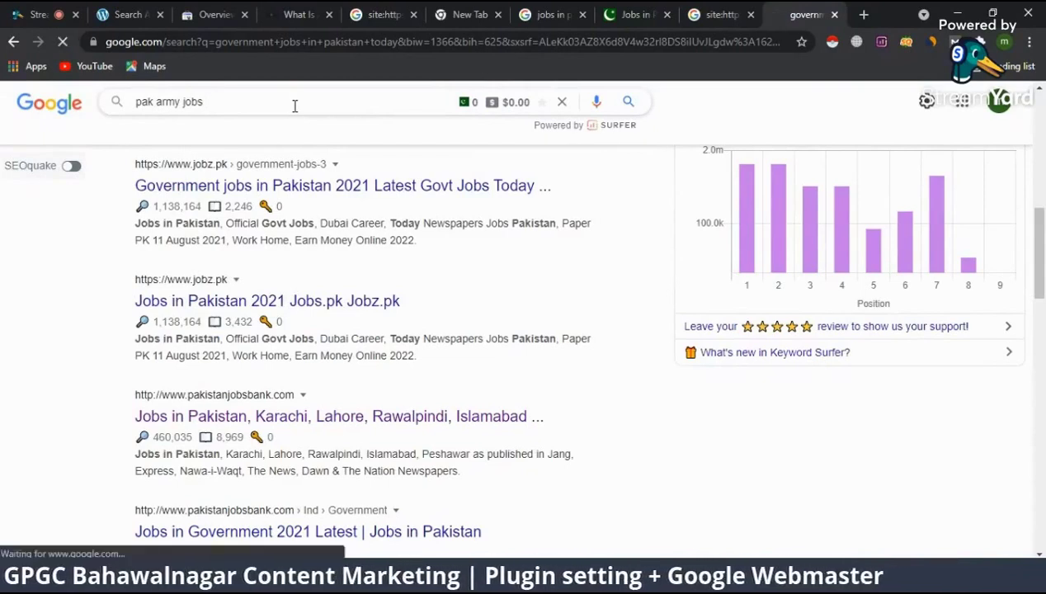
- Review the suggestions for "pak army jobs", replace the query with "pakistan jobs" and search Google for it
left_click(257, 121)
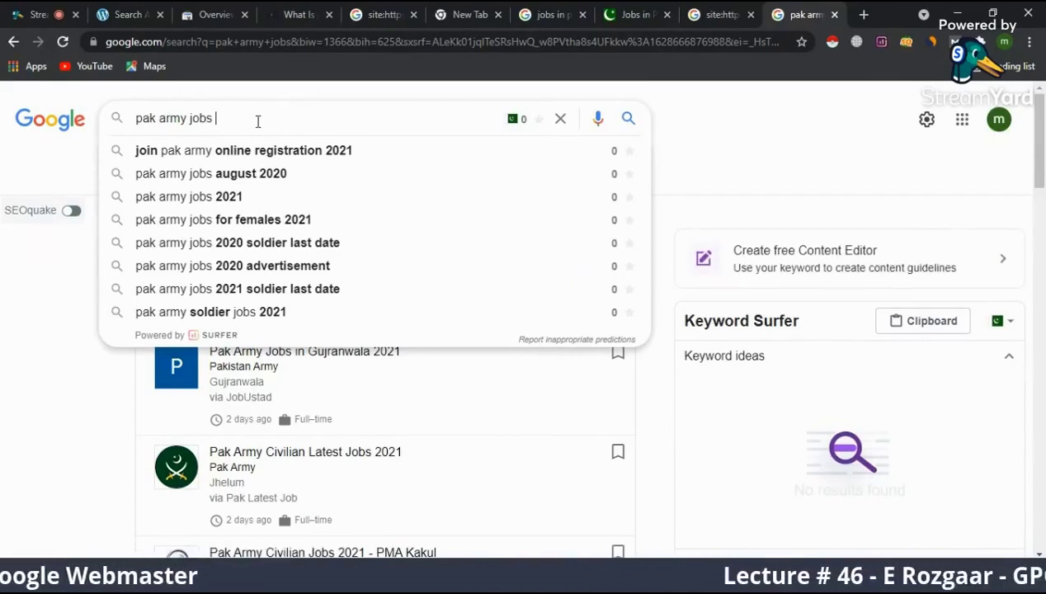
key("BackSpace")
key("BackSpace")
key("BackSpace")
key("BackSpace")
key("BackSpace")
key("BackSpace")
key("BackSpace")
key("BackSpace")
key("BackSpace")
key("BackSpace")
key("BackSpace")
key("BackSpace")
key("BackSpace")
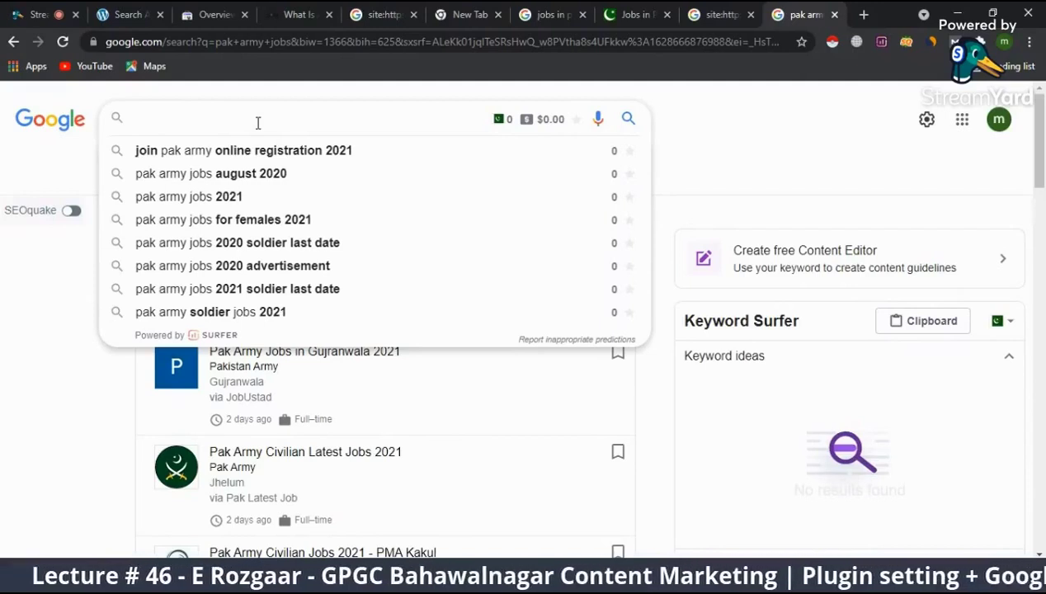
type("pa")
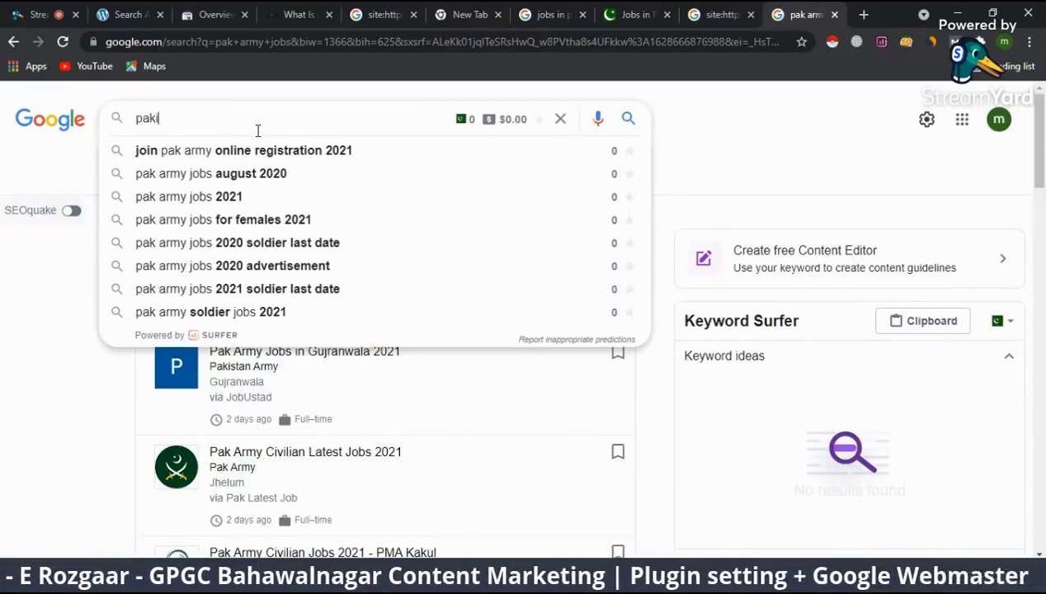
type("kistan jobs")
key("Return")
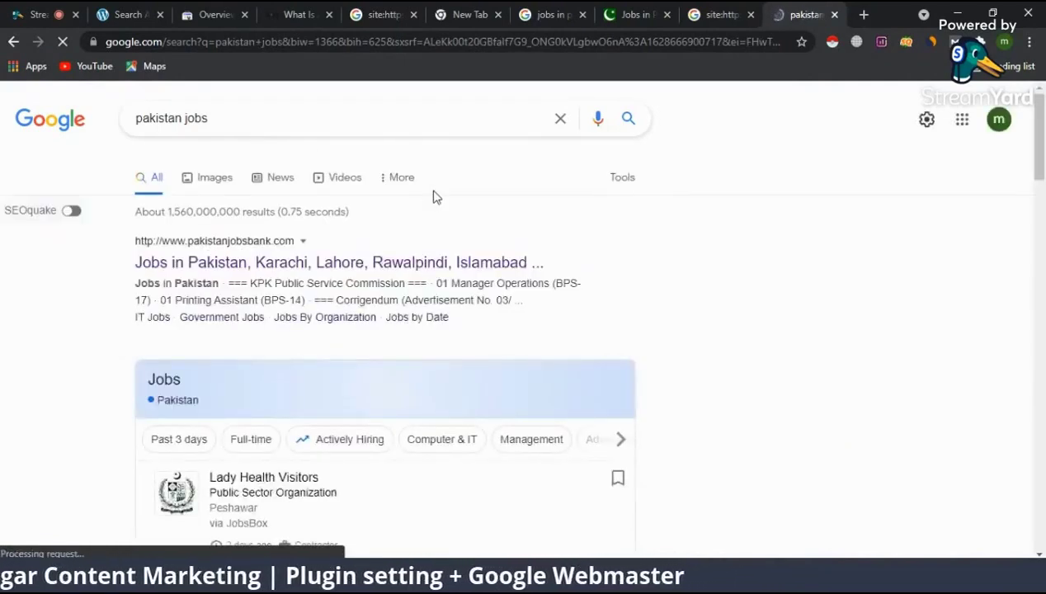
- Run the suggested search "jobs in pakistan newspapers" and copy the query text
left_click(222, 114)
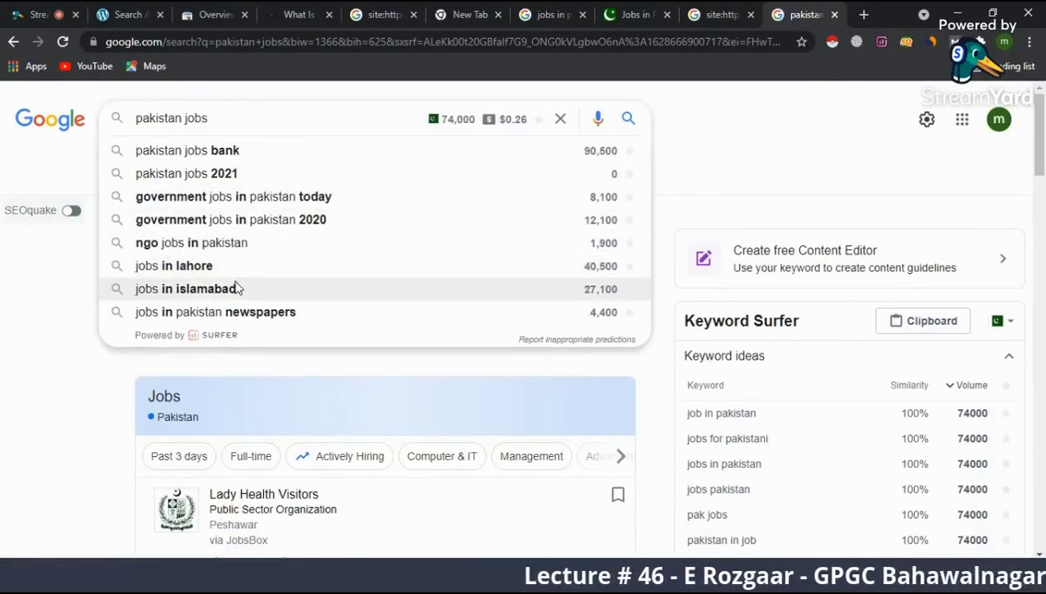
left_click(265, 320)
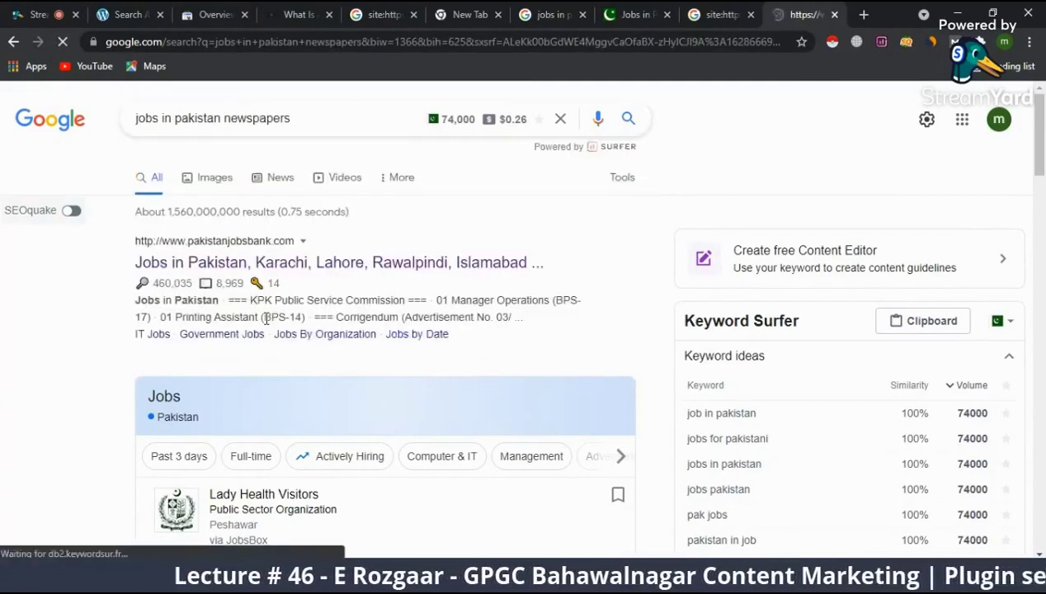
triple_click(288, 130)
key("ctrl+c")
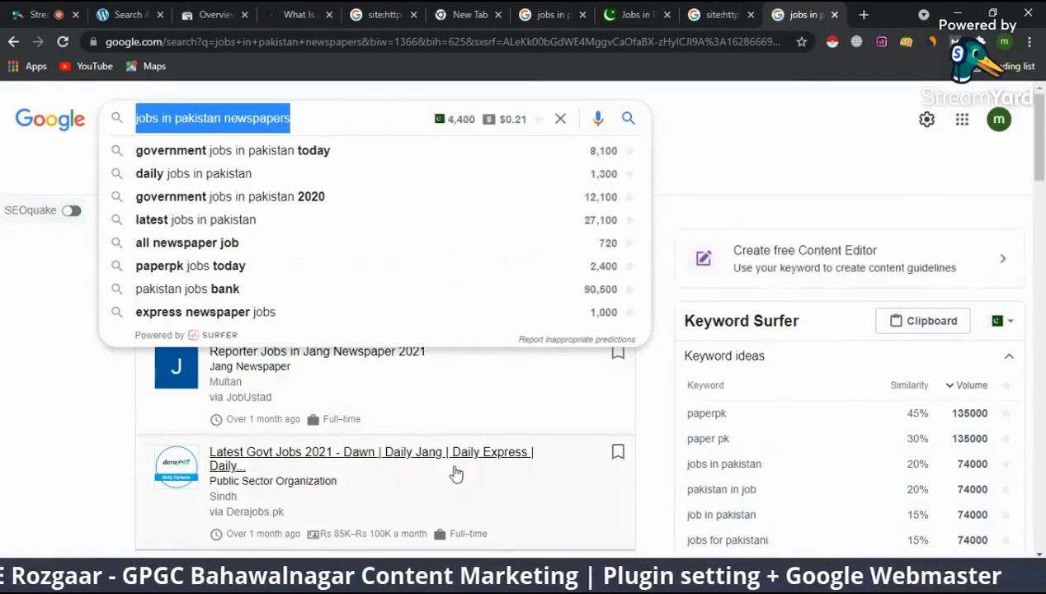
- Append the copied keyword "jobs in pakistan newspapers" to the homepage SEO title and correct its spelling to "Pakistan"
key("alt+Tab")
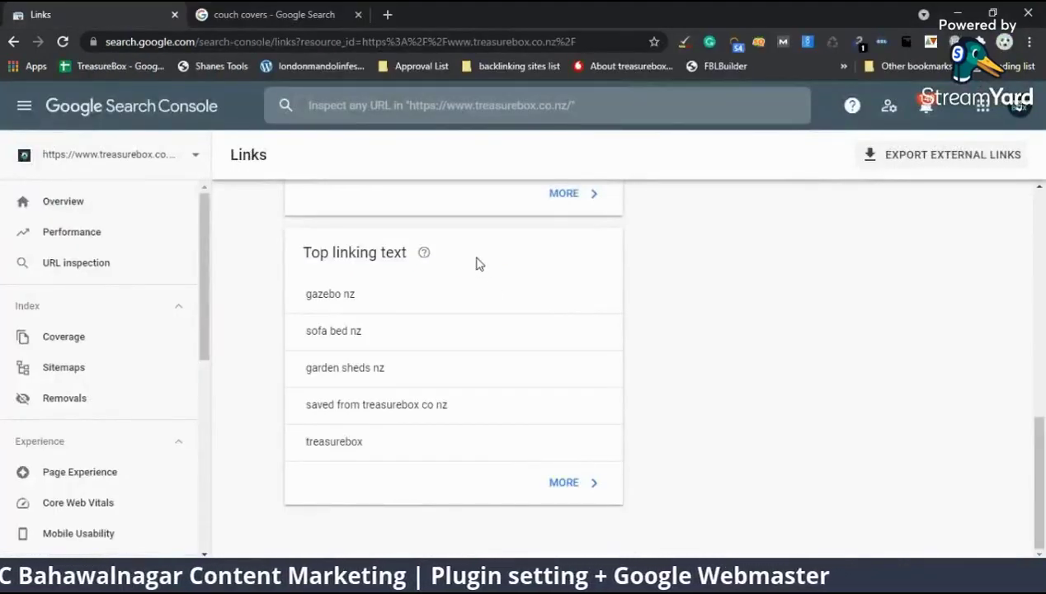
key("alt+Tab")
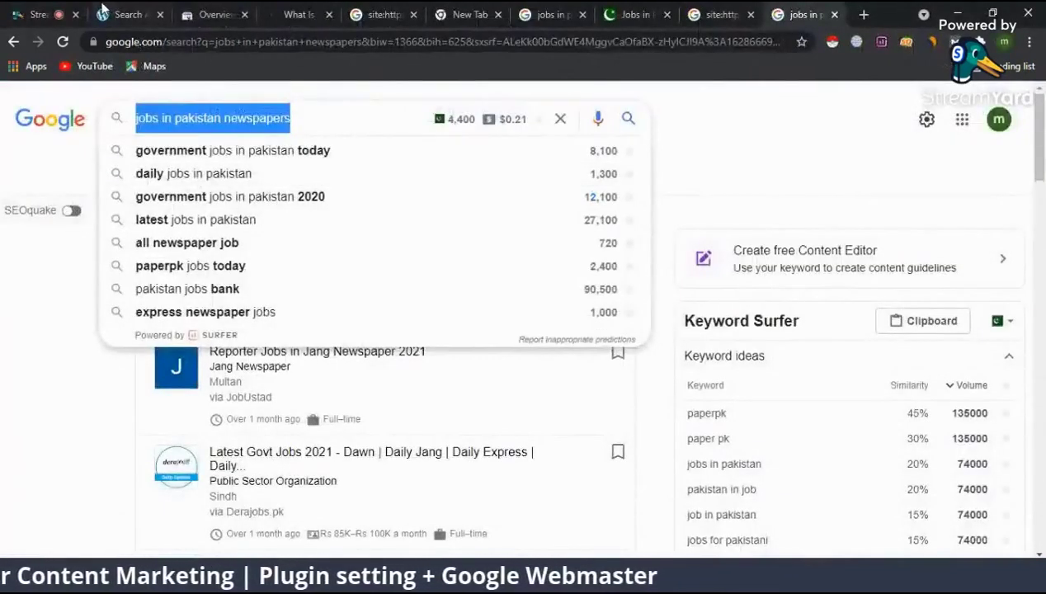
key("alt+Tab")
left_click(23, 10)
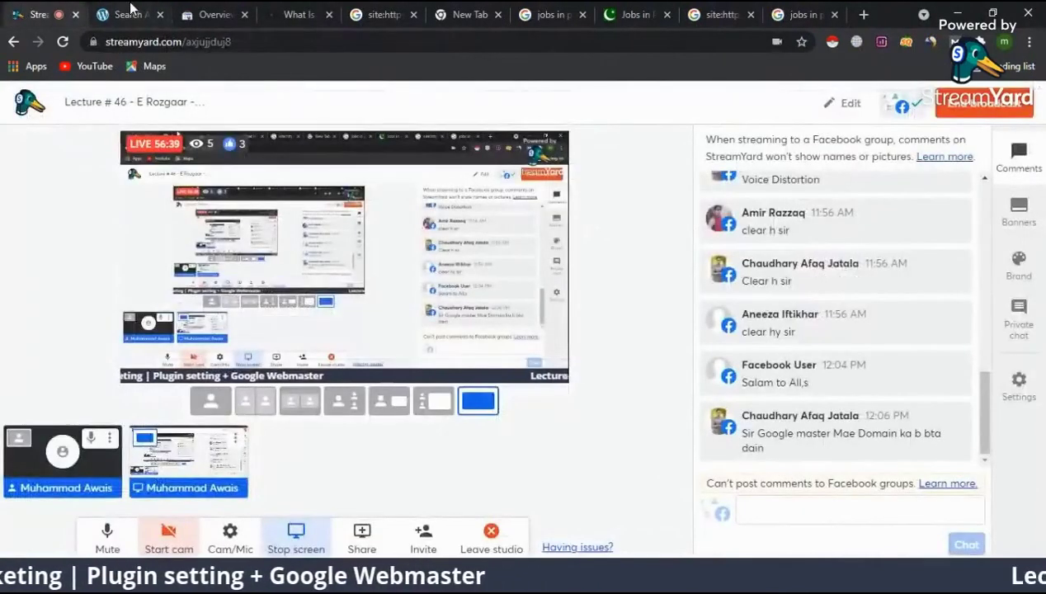
left_click(128, 14)
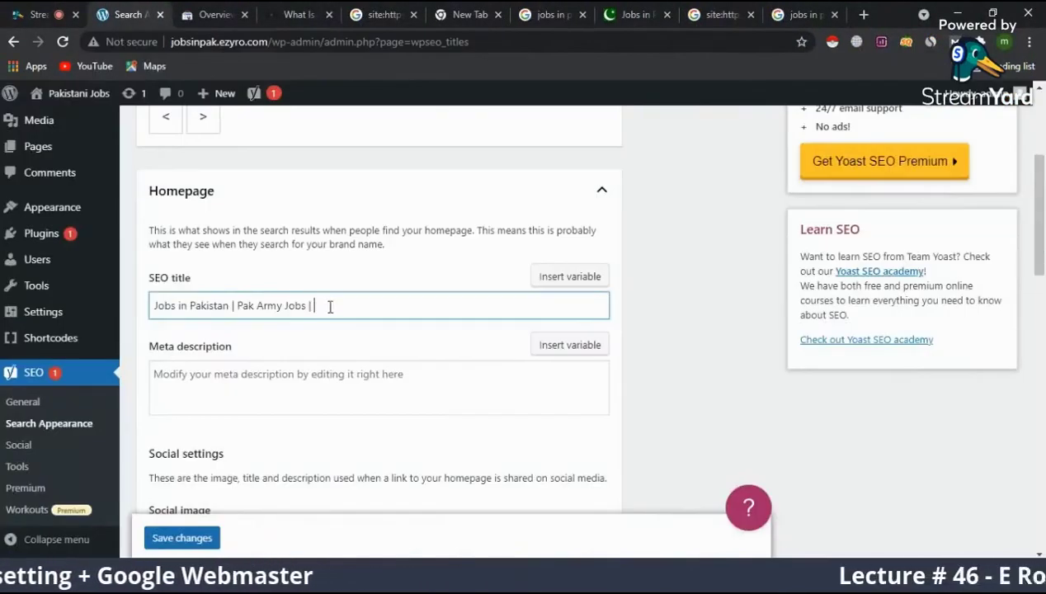
key("ctrl+v")
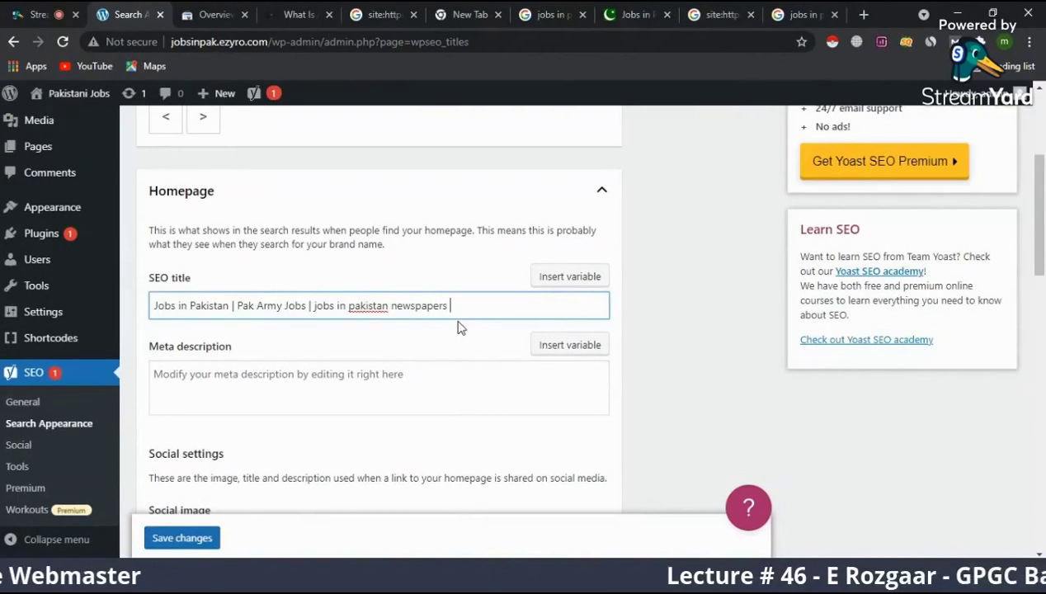
right_click(366, 312)
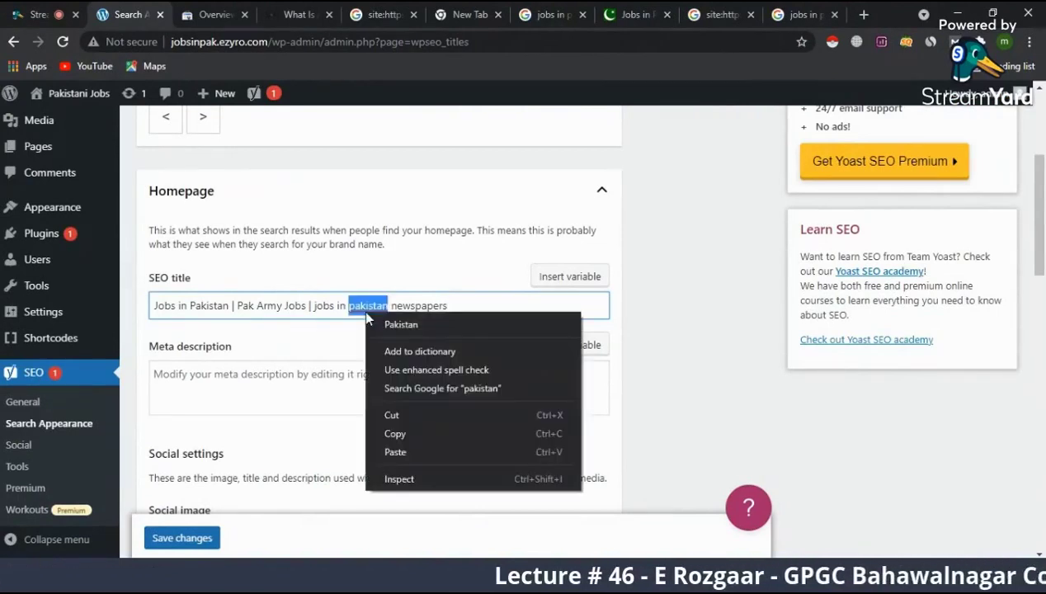
left_click(376, 321)
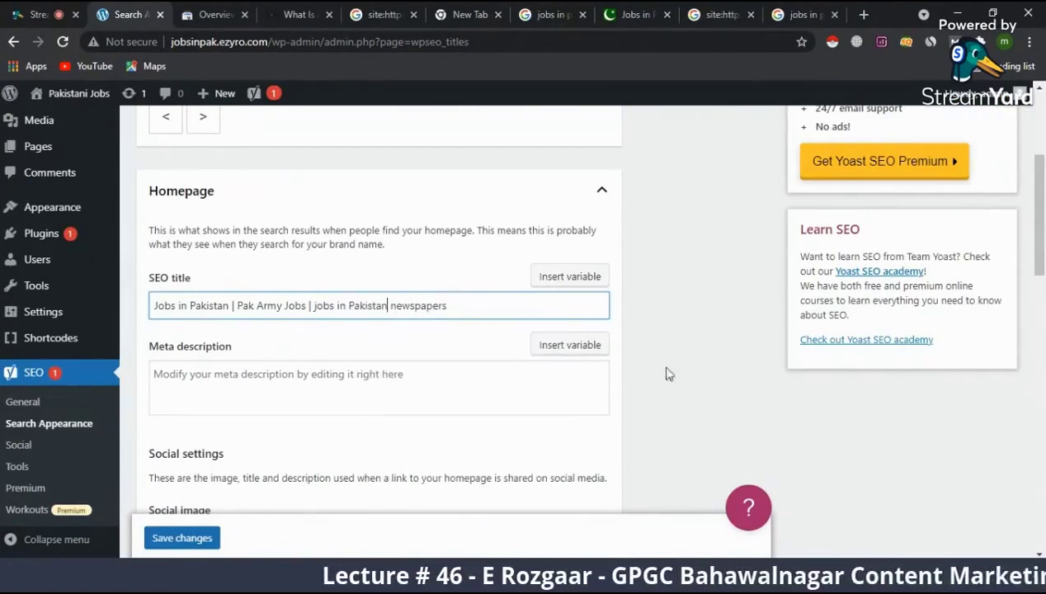
left_click(709, 369)
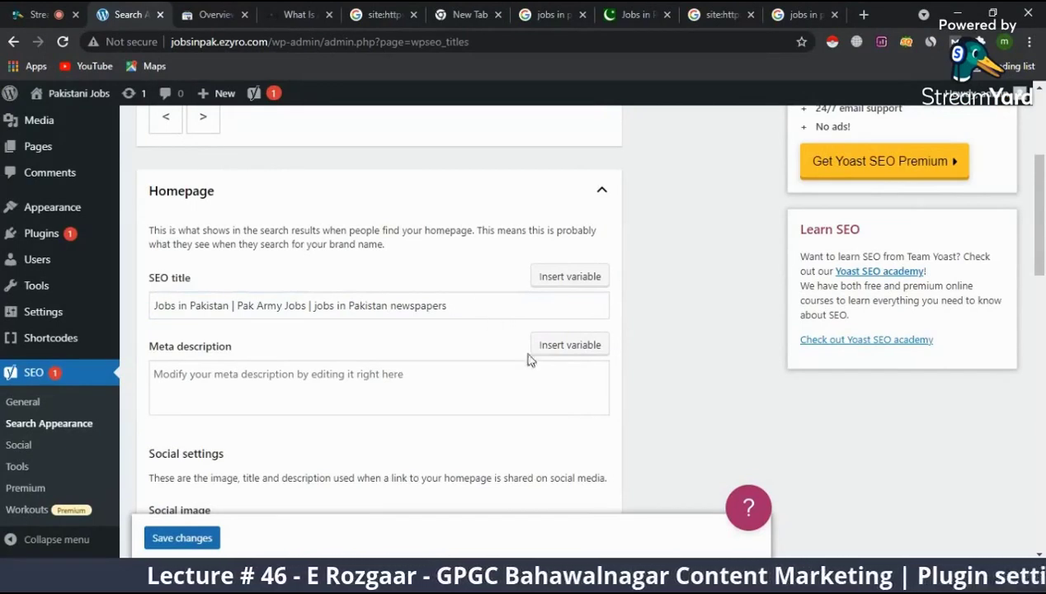
- Look through the descriptions in the Google listings for pakistanjobsbank.com as a model for the homepage meta description
left_click(301, 388)
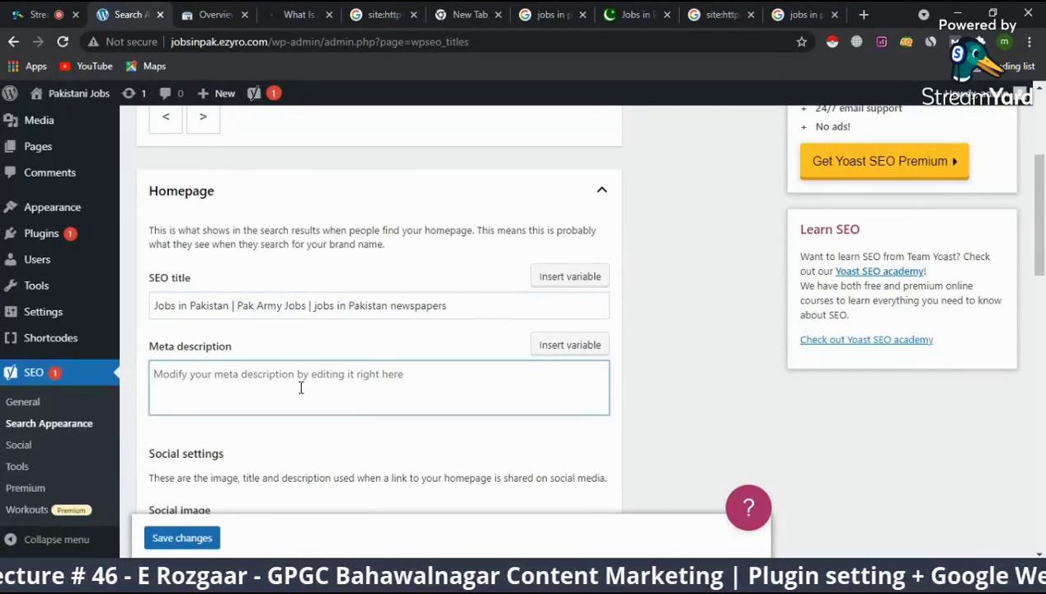
left_click(714, 14)
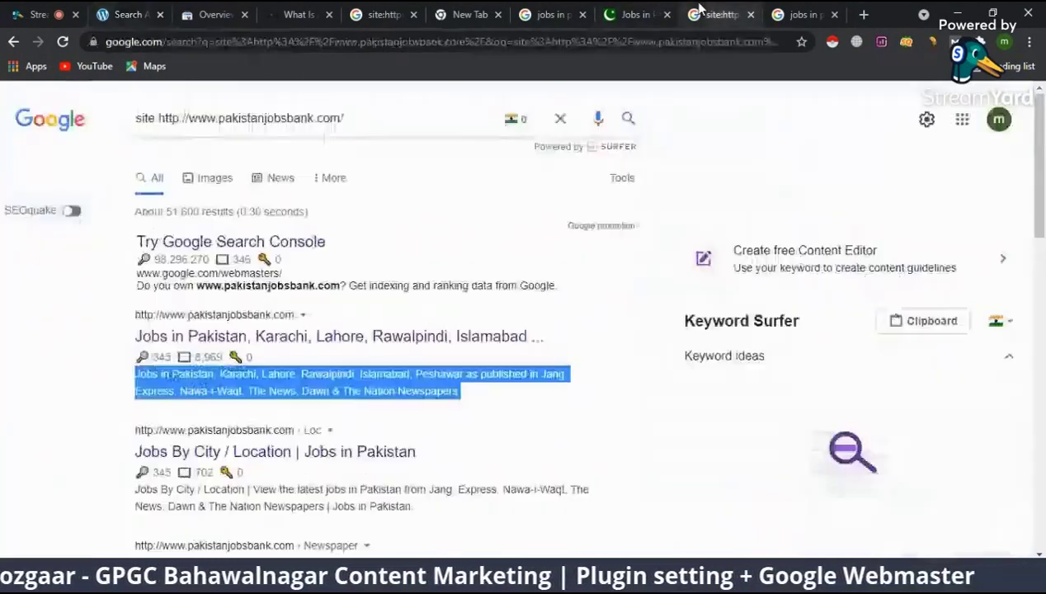
scroll(395, 356, "down", 2)
scroll(395, 356, "down", 2)
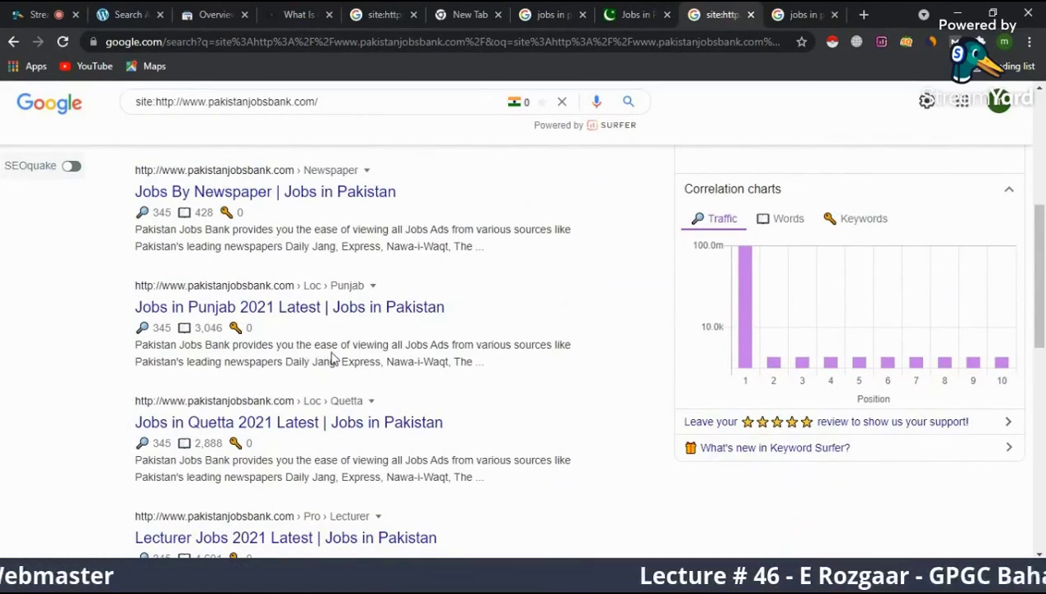
scroll(333, 357, "up", 5)
- Replace the site query with "pakistan jobs", run the search and read the competitors' descriptions in the results
left_click(261, 118)
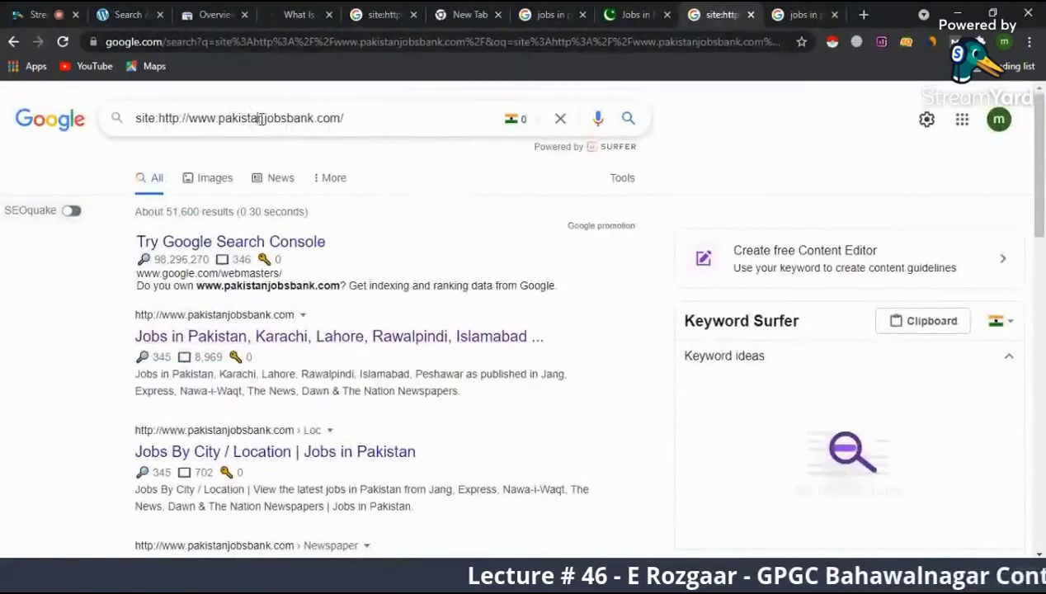
key("ctrl+a")
type("pak")
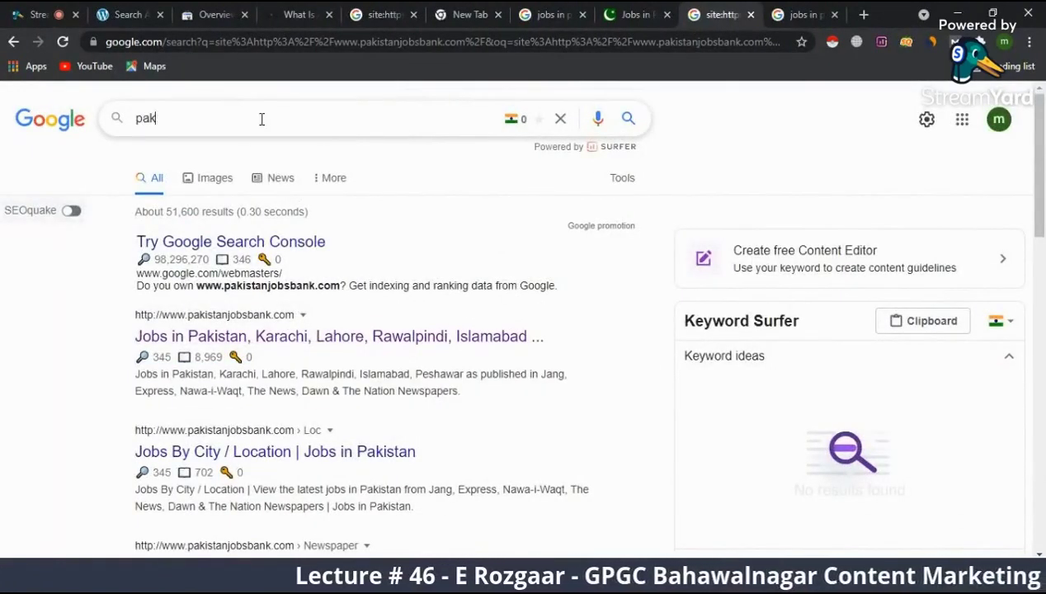
type("sistan jobs")
key("Return")
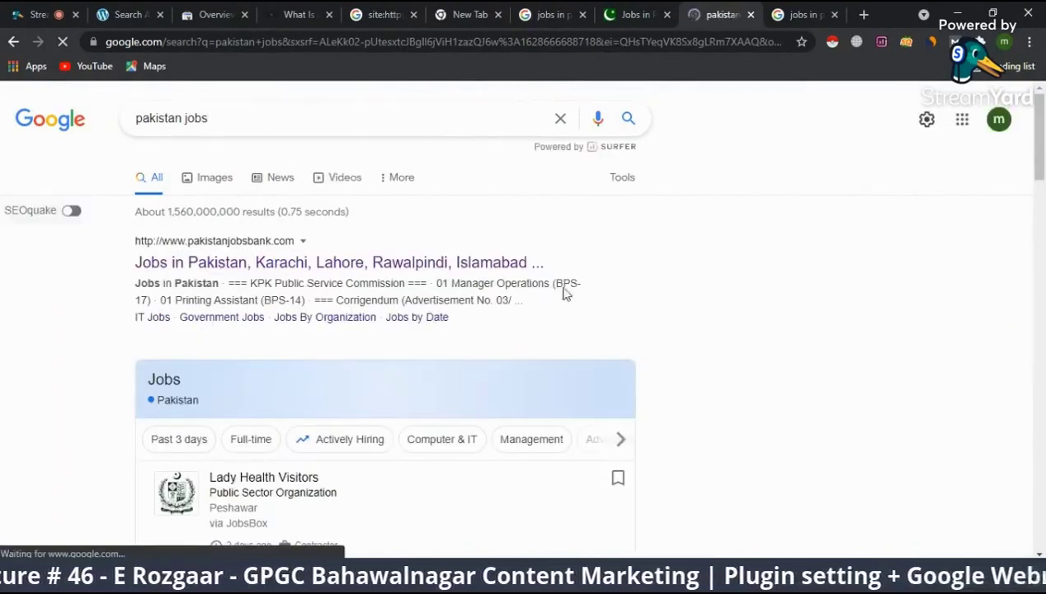
scroll(565, 293, "down", 10)
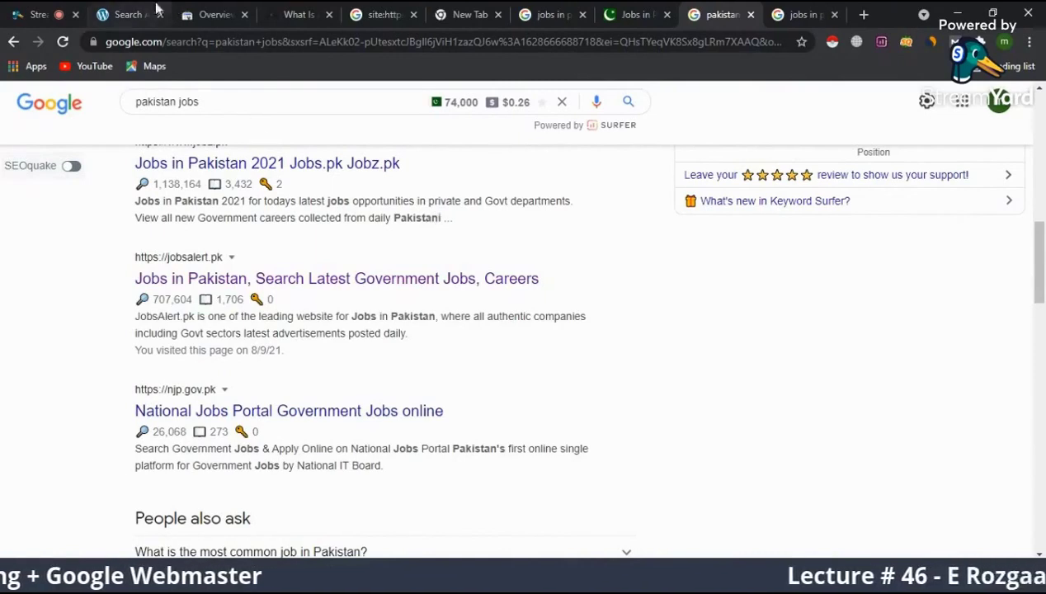
- Begin the homepage meta description in Yoast with "Jobs in pak provides you daily pakistani"
left_click(128, 14)
left_click(316, 402)
scroll(316, 402, "down", 1)
scroll(316, 402, "up", 1)
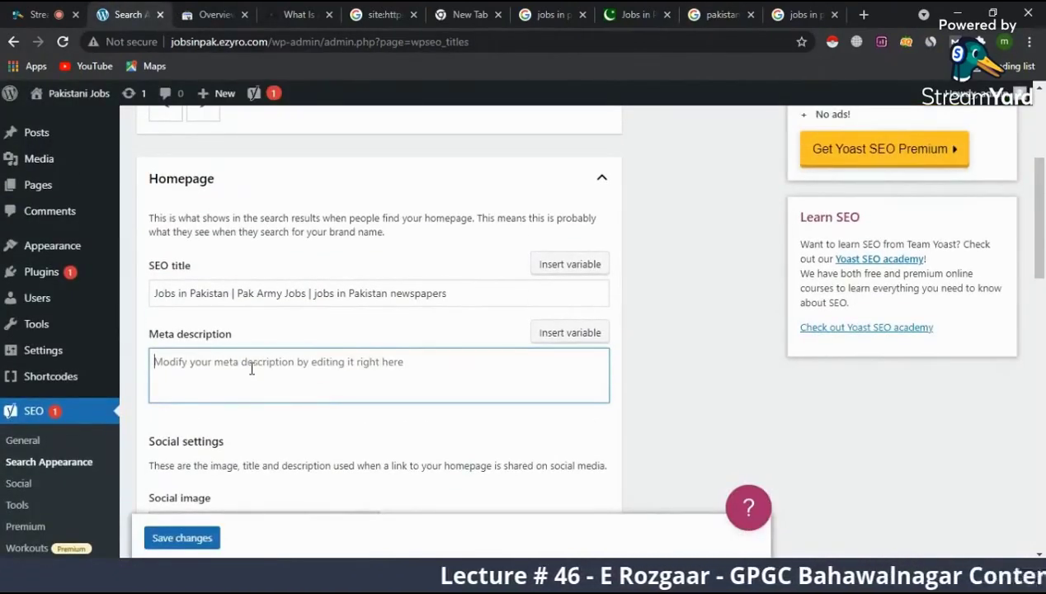
scroll(251, 368, "up", 1)
scroll(251, 368, "down", 2)
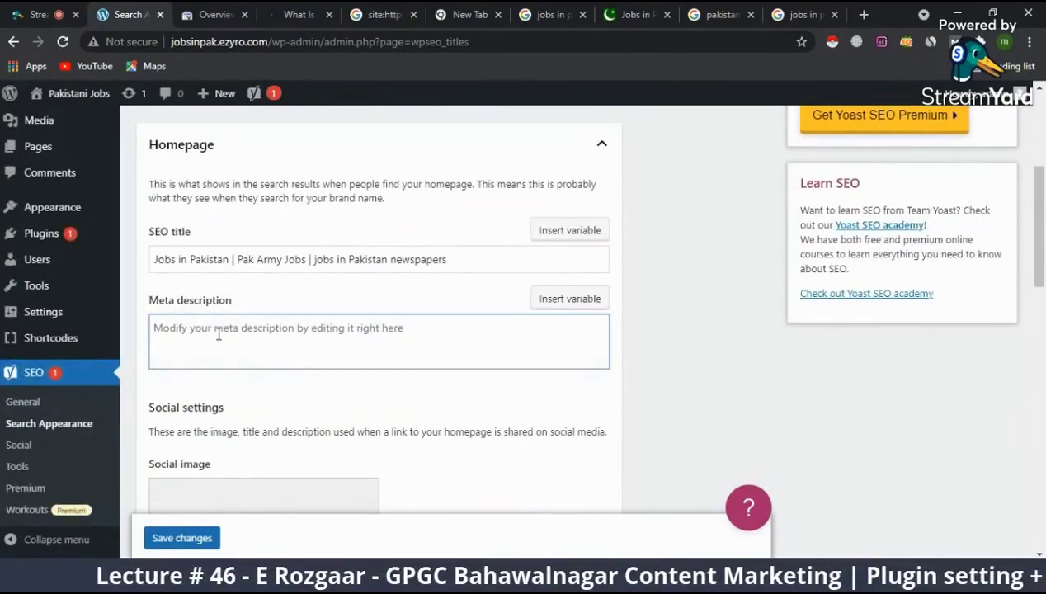
type("Jobs i")
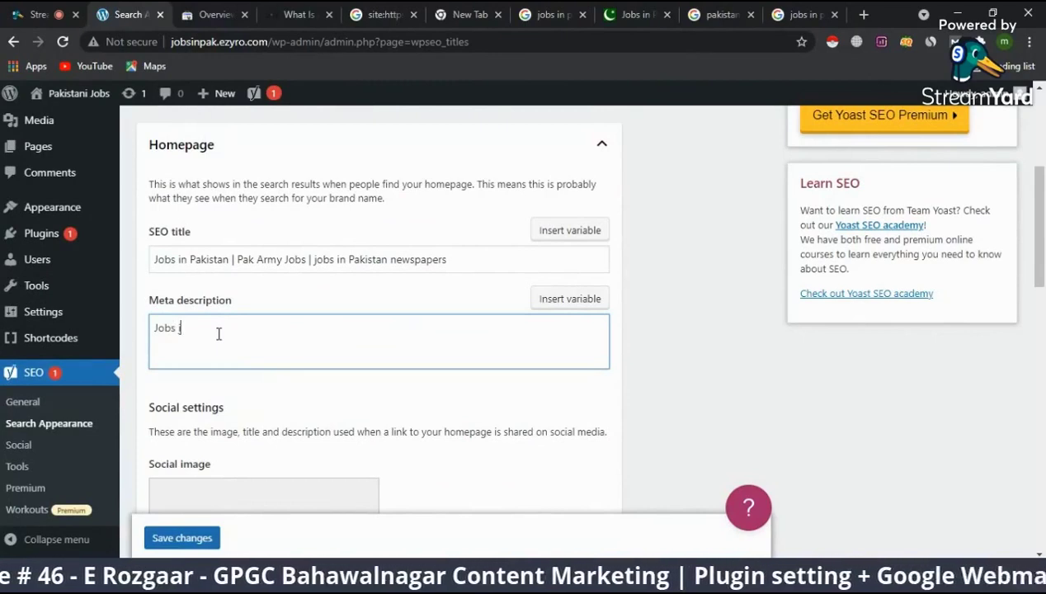
type("n pak prov")
type("ide")
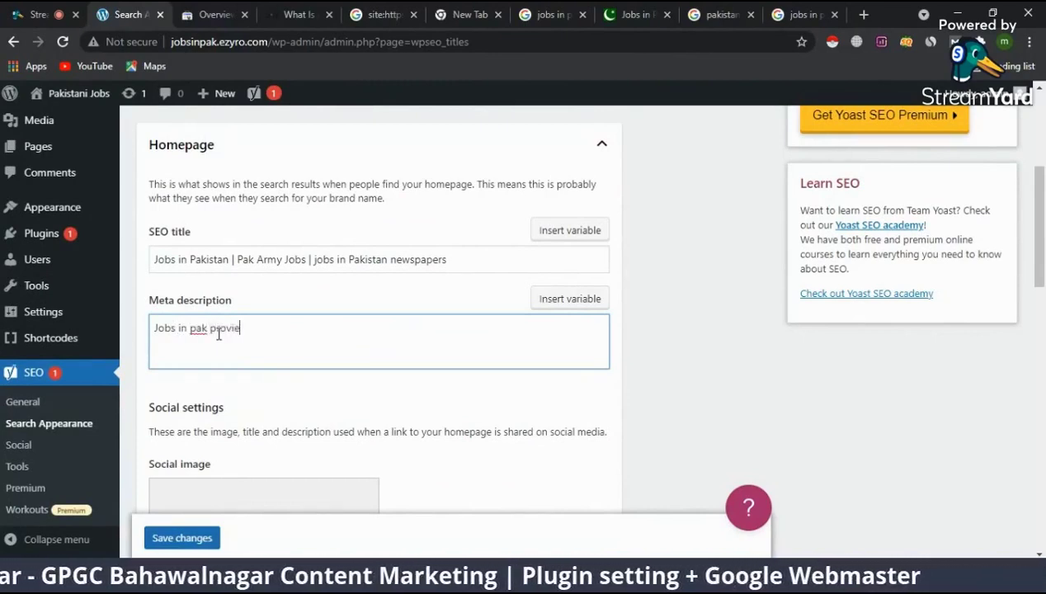
key("BackSpace")
type("des you dai")
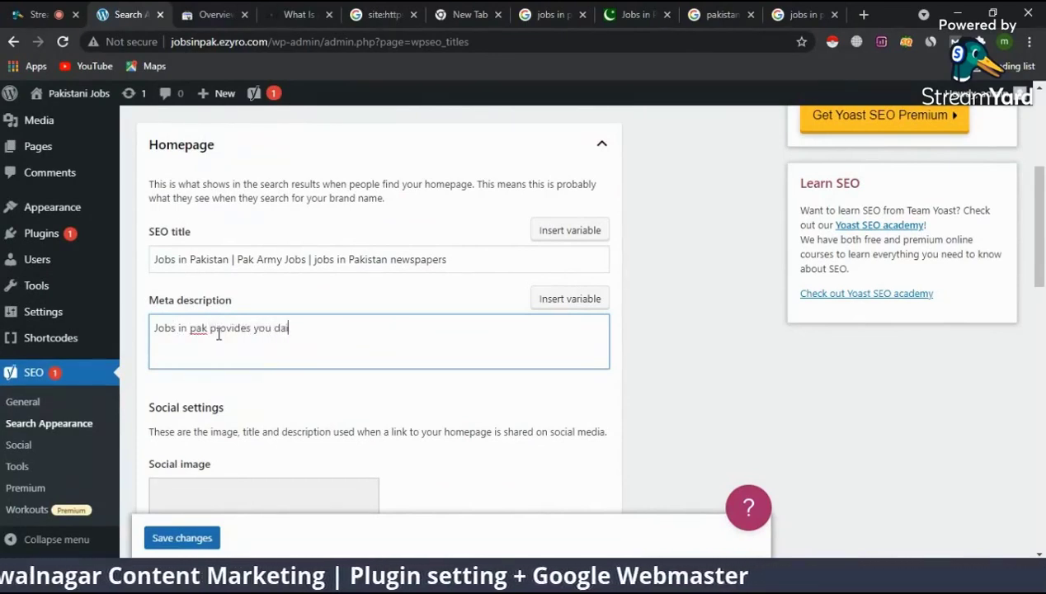
type("ly pakistani ")
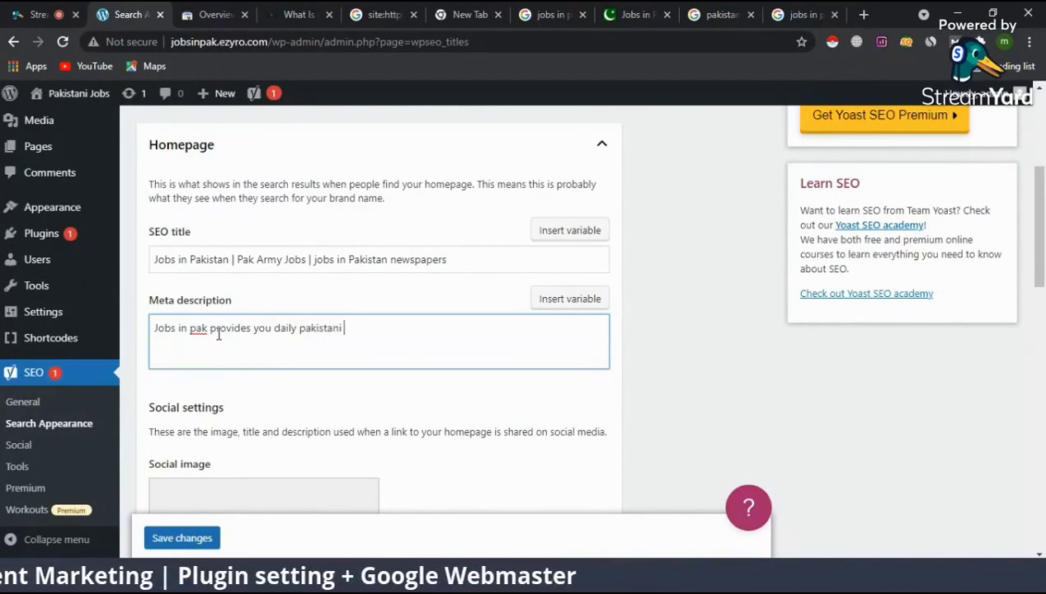
- Continue the meta description with "banks jobs" and correct the spelling of "pakistani" to "Pakistani"
type("banks")
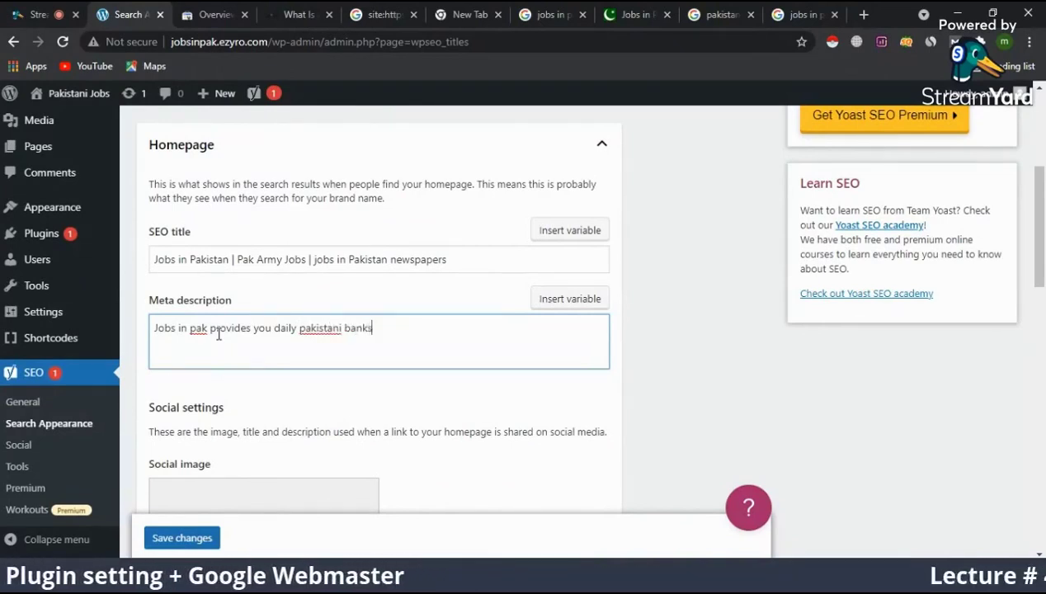
type(" jobs in a")
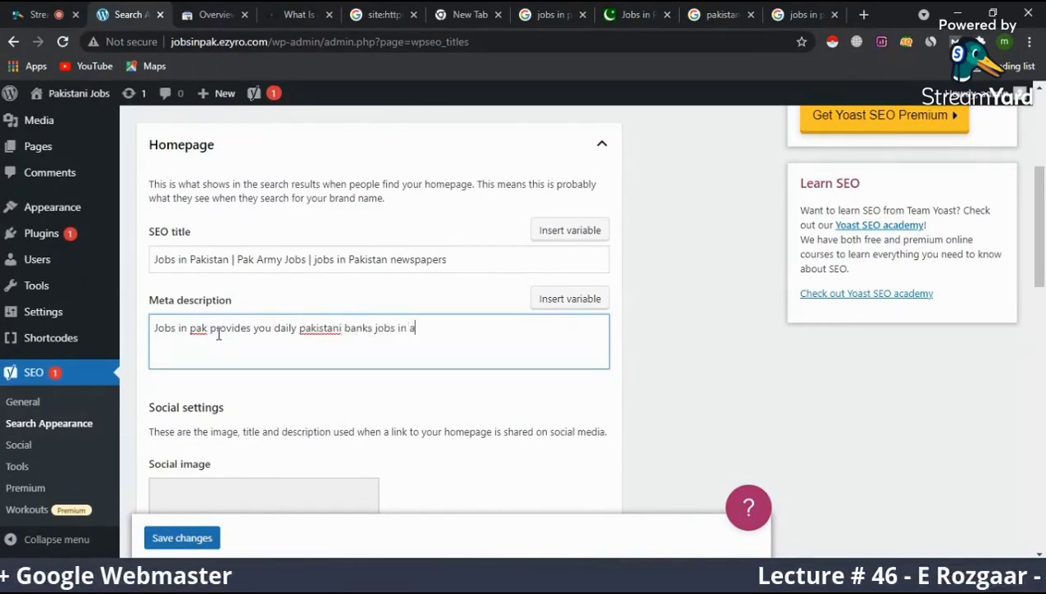
type("ll ov")
key("BackSpace")
key("BackSpace")
key("BackSpace")
key("BackSpace")
key("BackSpace")
key("BackSpace")
key("BackSpace")
key("BackSpace")
key("BackSpace")
key("BackSpace")
key("BackSpace")
key("BackSpace")
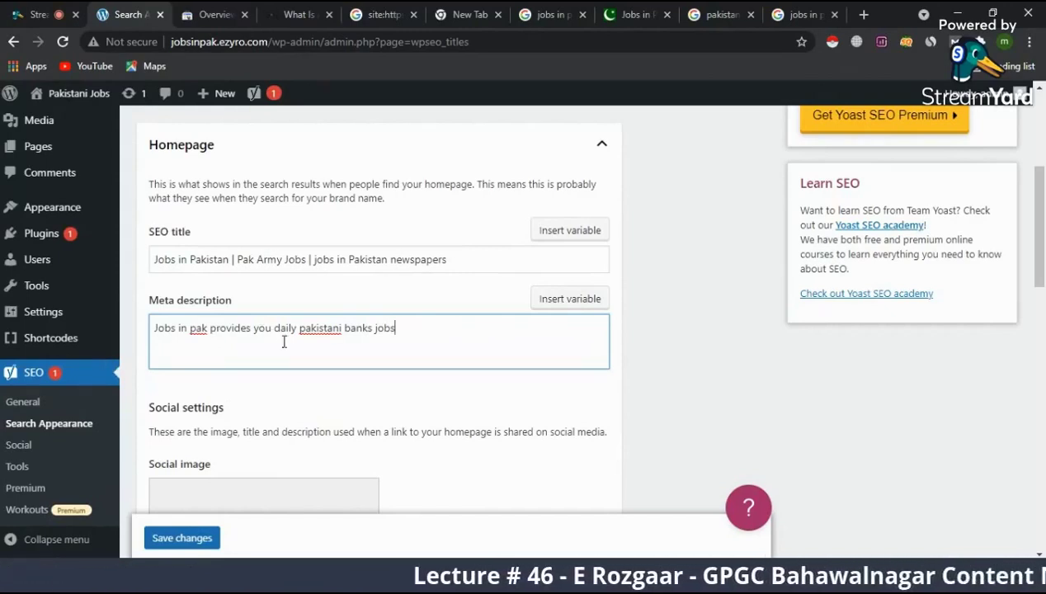
right_click(312, 328)
left_click(346, 342)
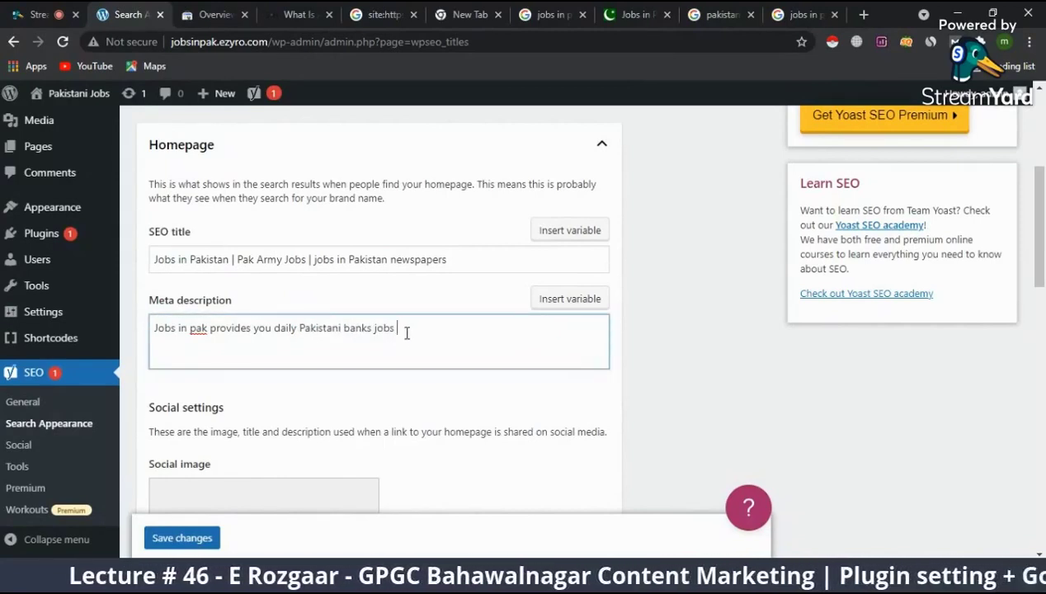
- Finish the meta description with "and provide you jobs in pakistan newspapers daily updates."
type("and provide")
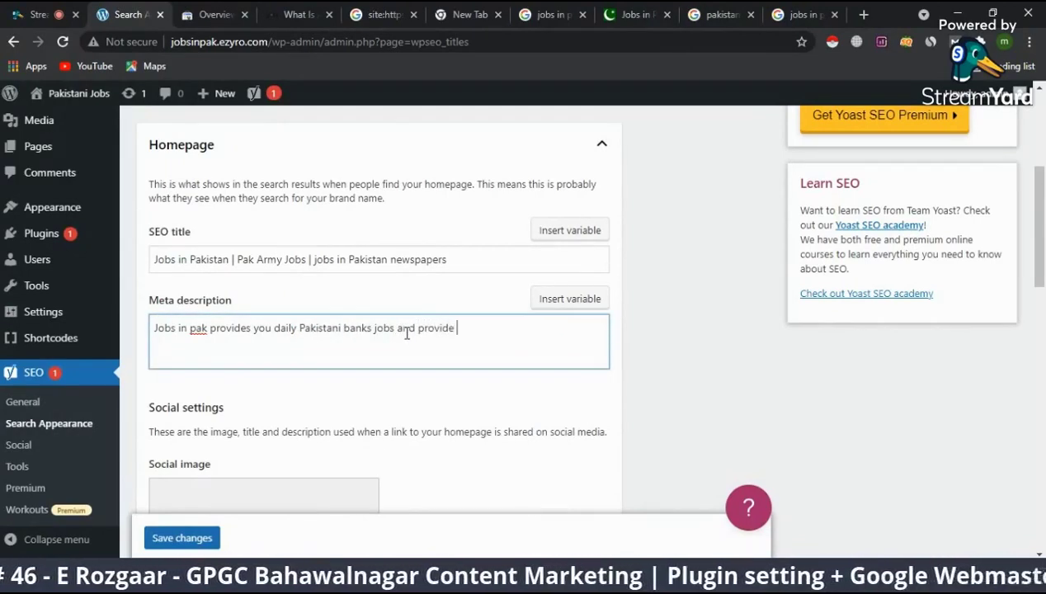
type(" you")
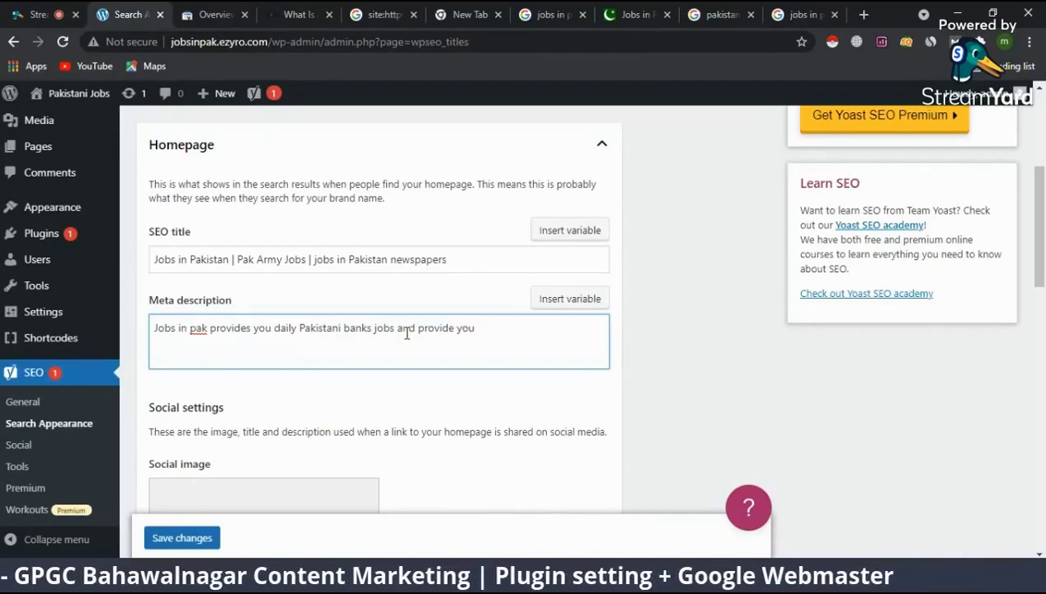
left_click(804, 12)
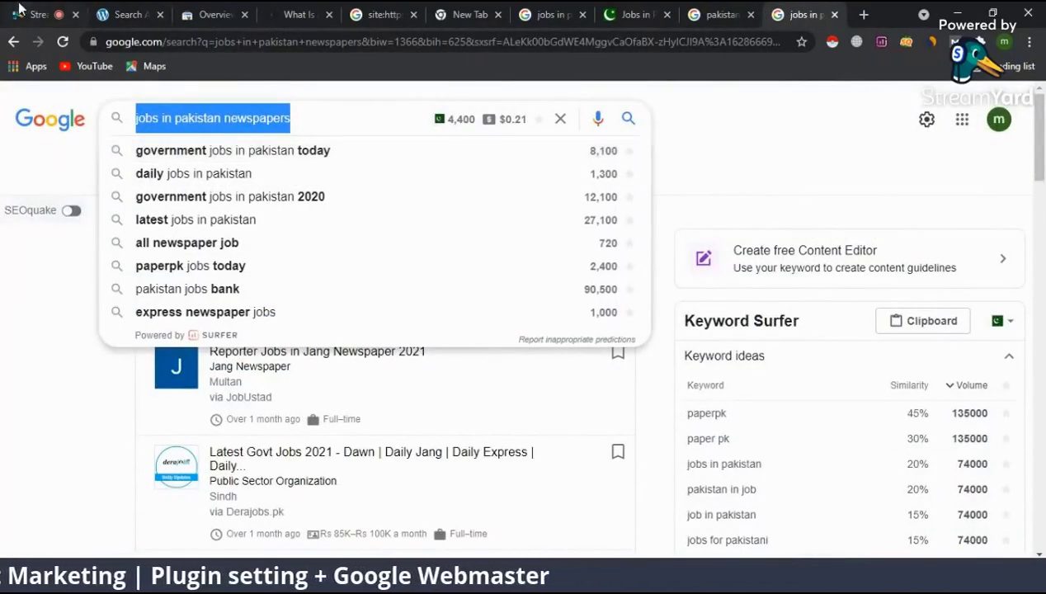
left_click(115, 12)
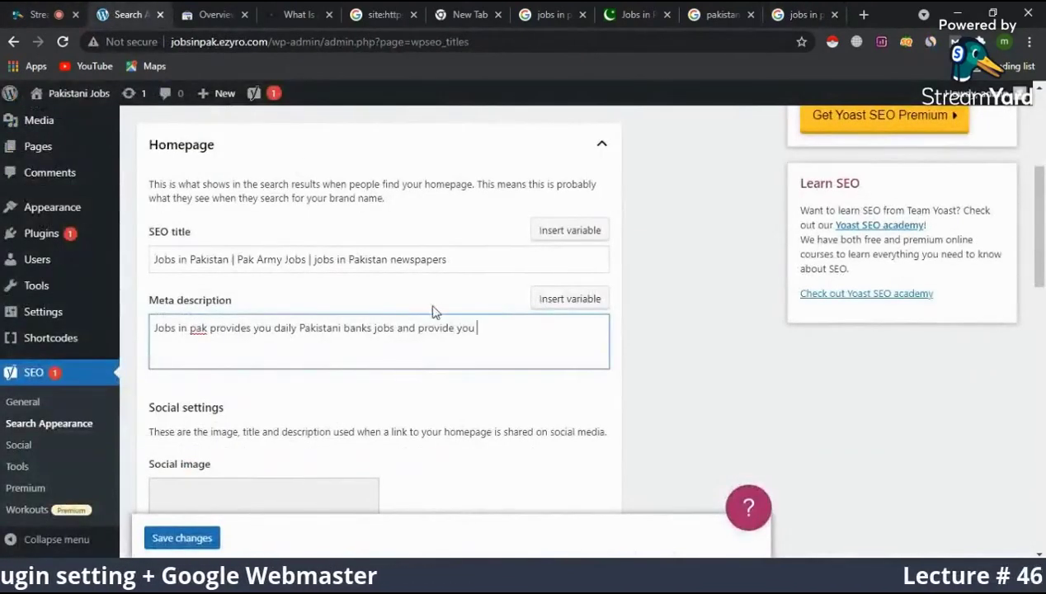
type("jobs in pakistan newspapers")
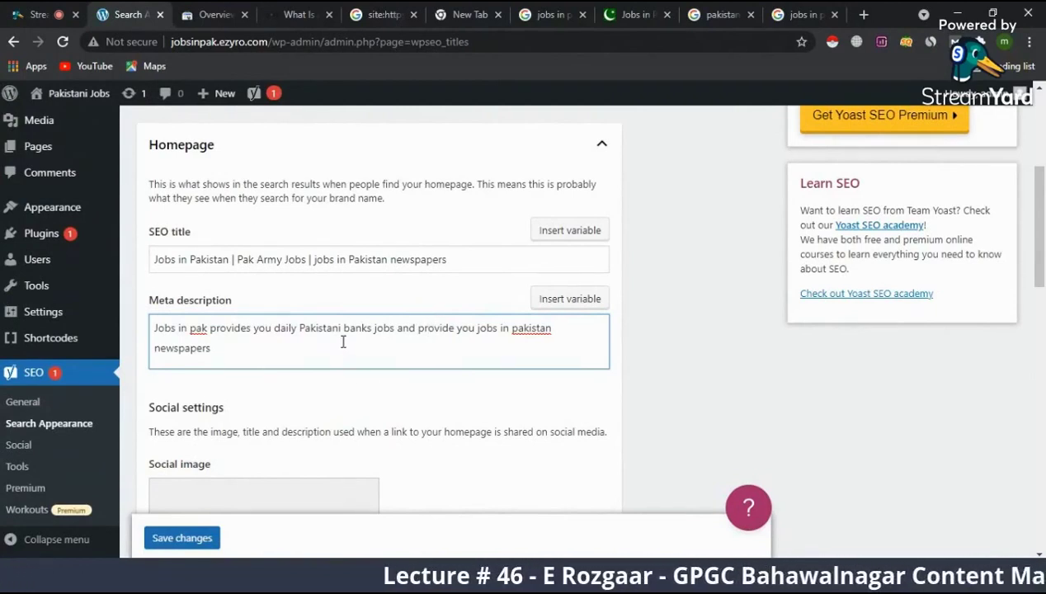
type("daily updates.")
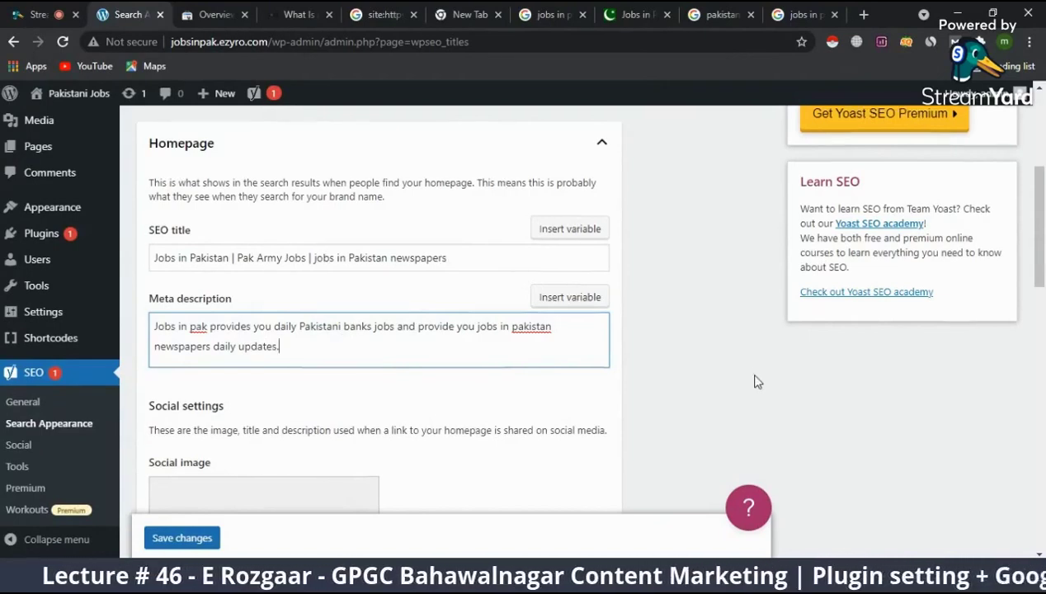
scroll(754, 378, "down", 1)
scroll(758, 382, "up", 3)
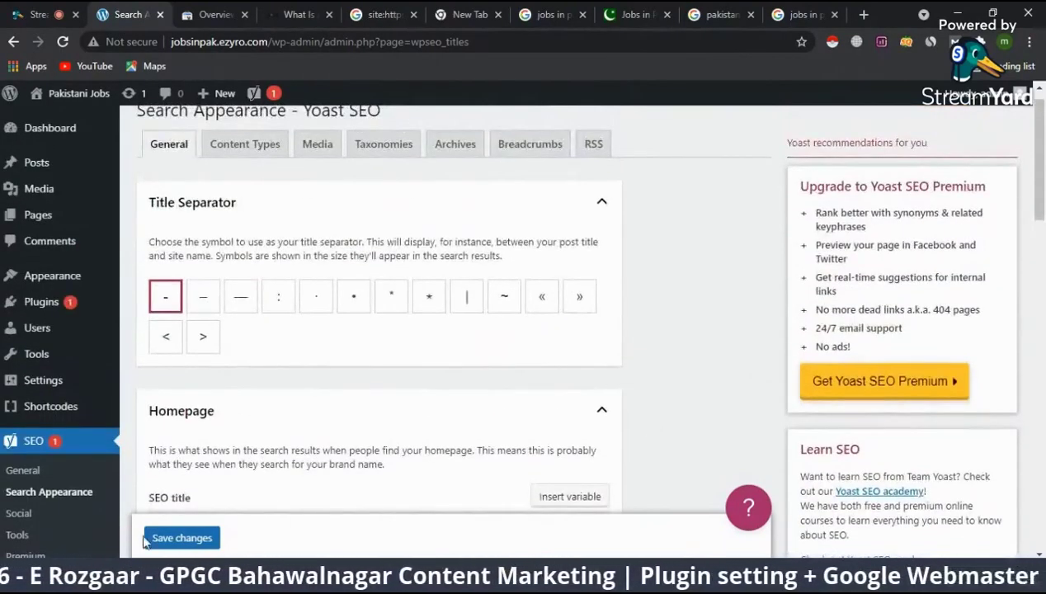
- Save the Search Appearance settings containing the homepage SEO title and meta description
left_click(192, 539)
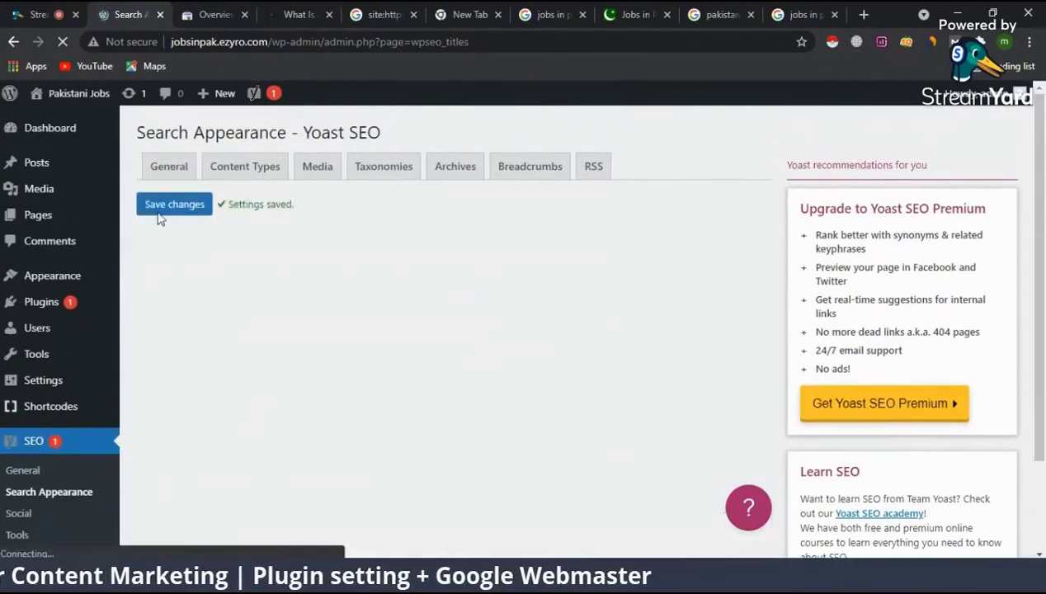
left_click(37, 14)
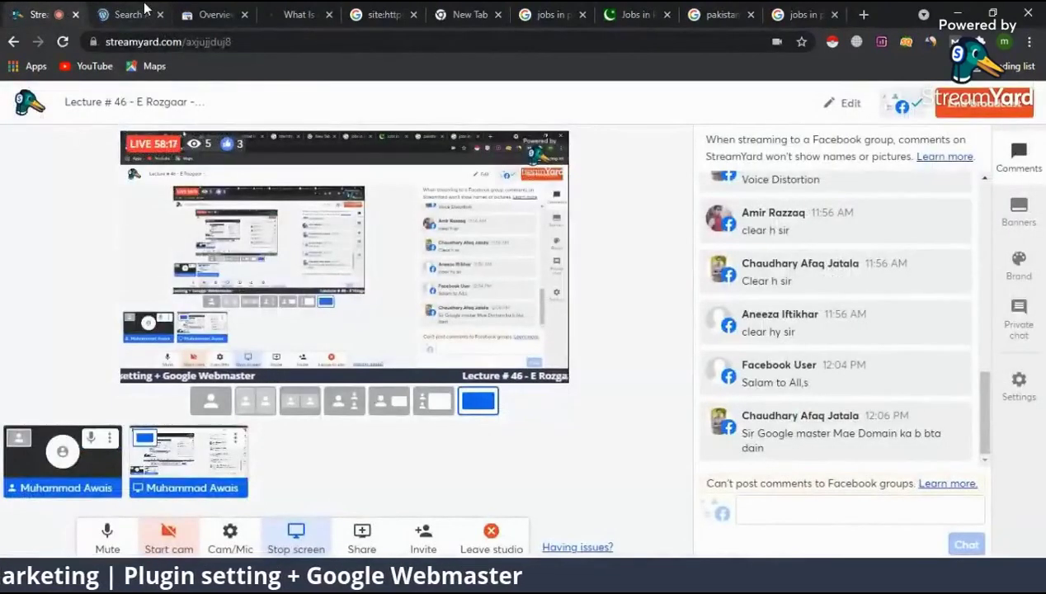
left_click(132, 14)
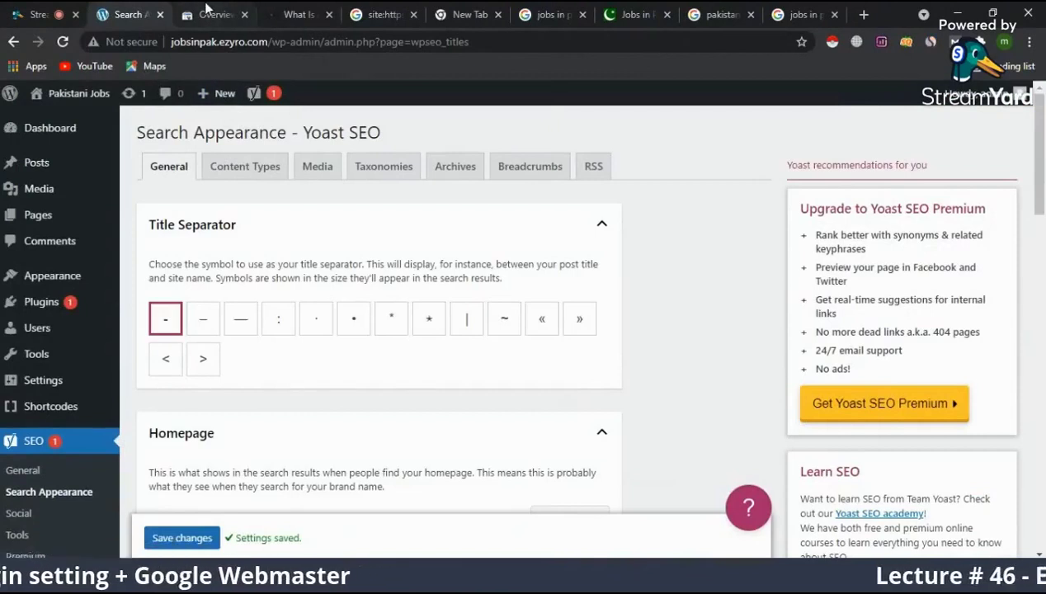
left_click(211, 14)
left_click(124, 14)
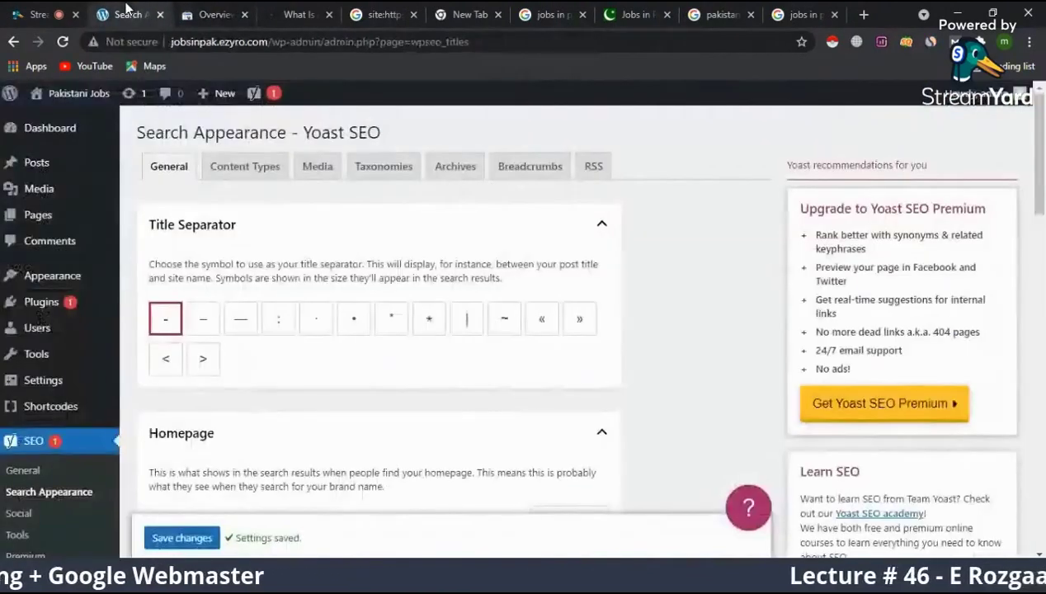
double_click(263, 42)
key("ctrl+c")
mouse_move(260, 94)
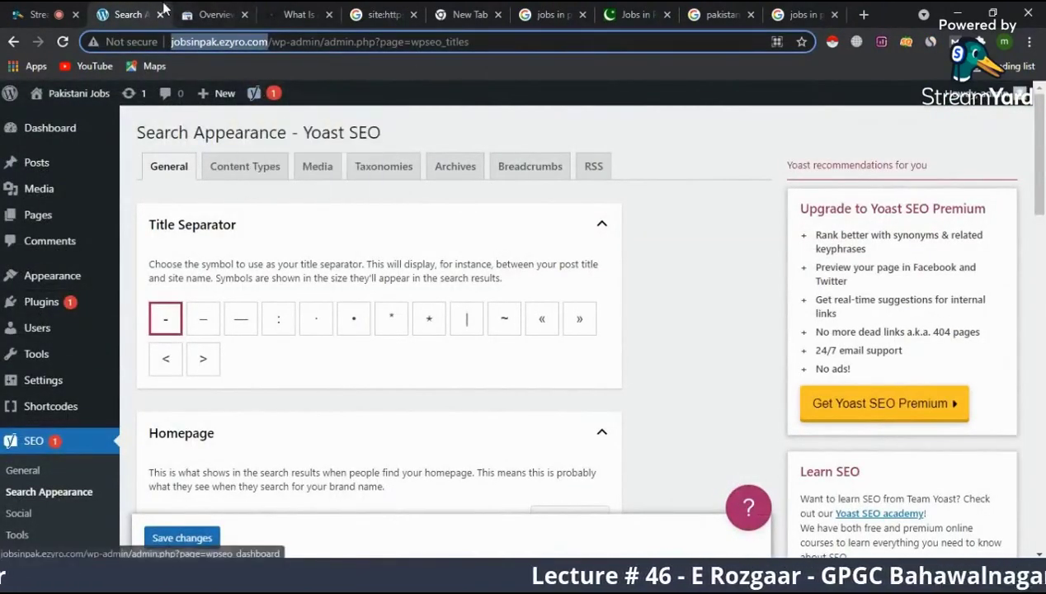
left_click(230, 10)
left_click(412, 108)
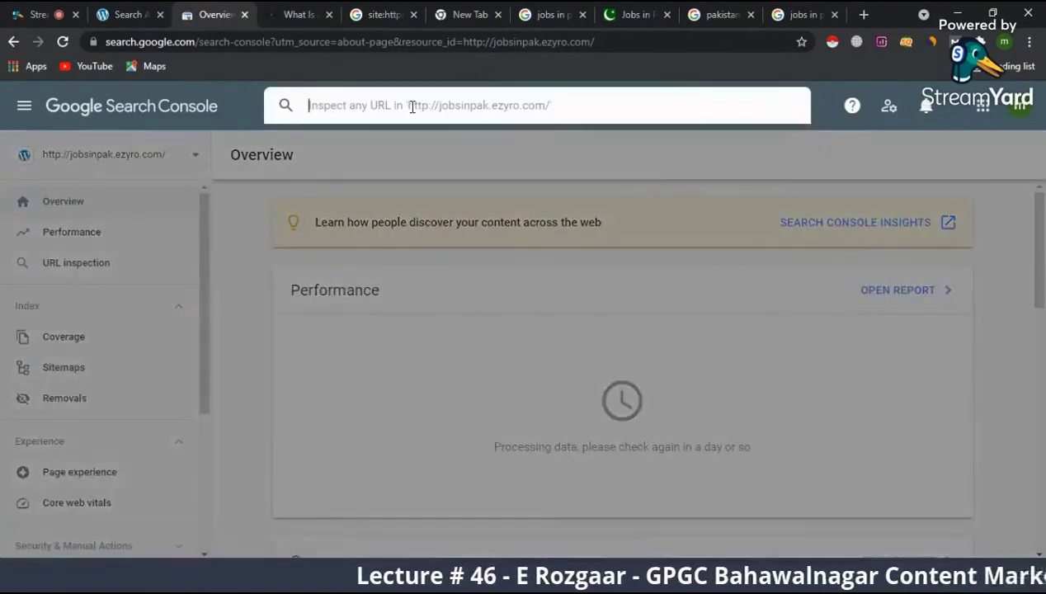
key("ctrl+v")
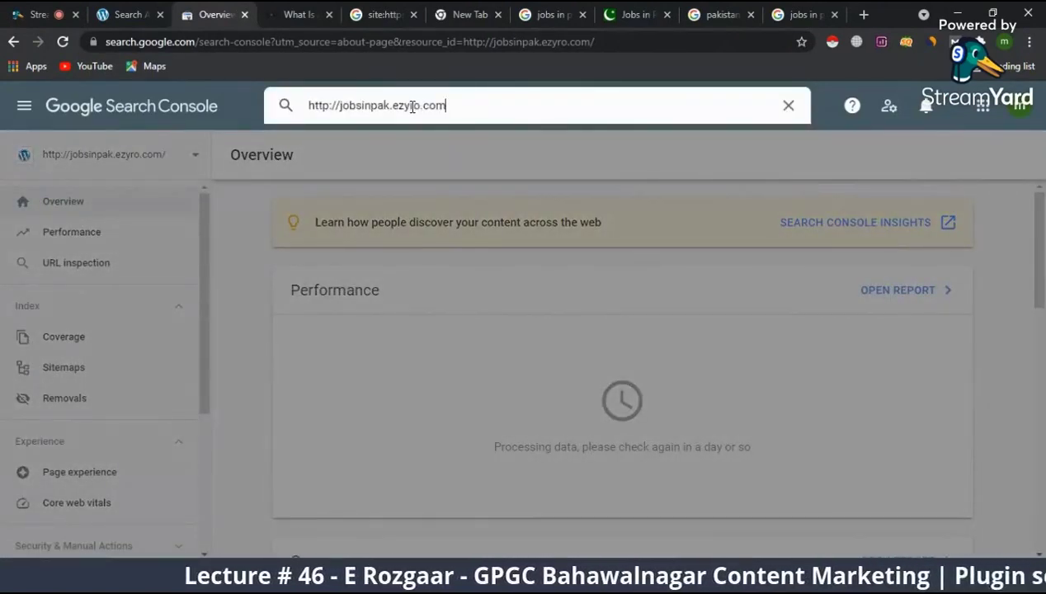
key("Return")
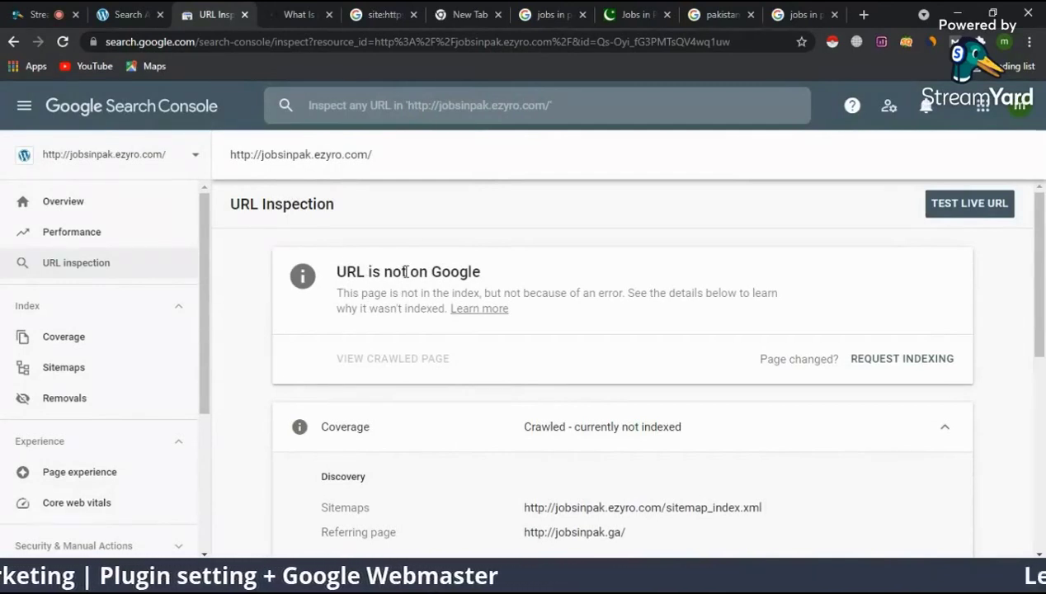
left_click(894, 361)
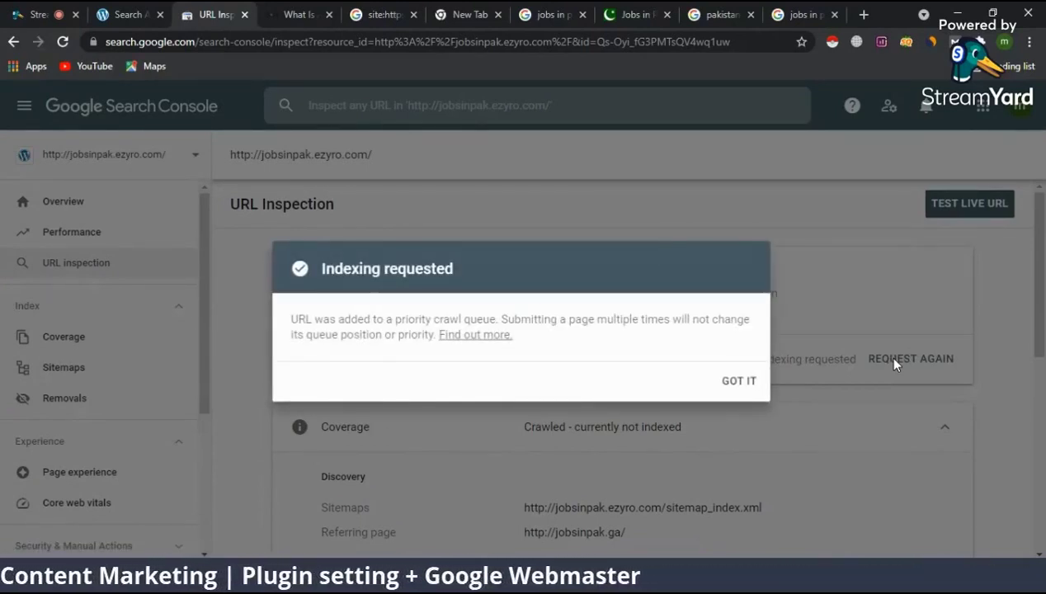
left_click(737, 382)
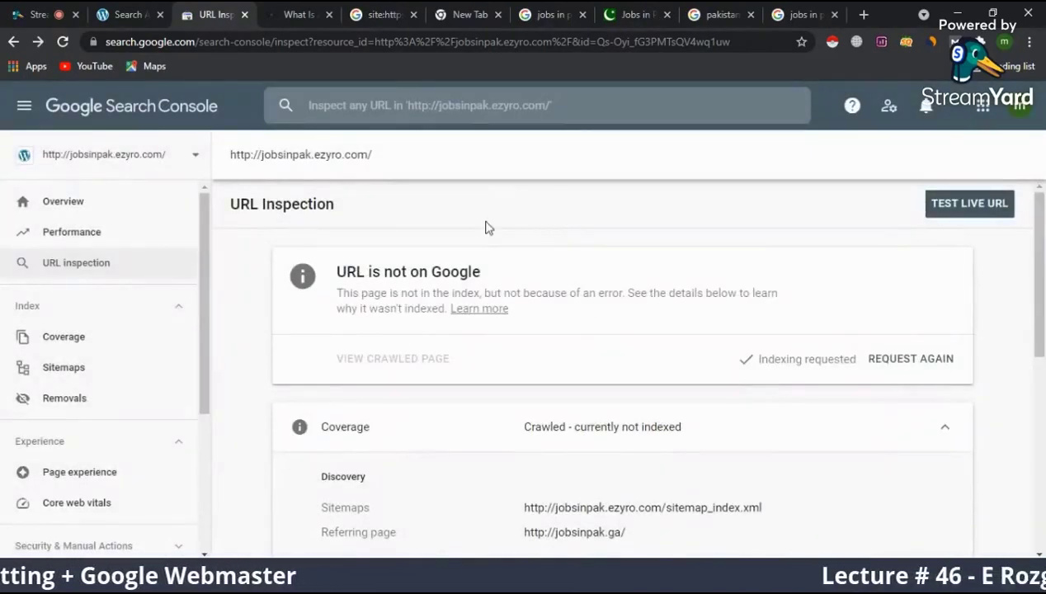
- Close the unneeded "What Is" browser tab
left_click(142, 7)
left_click(20, 10)
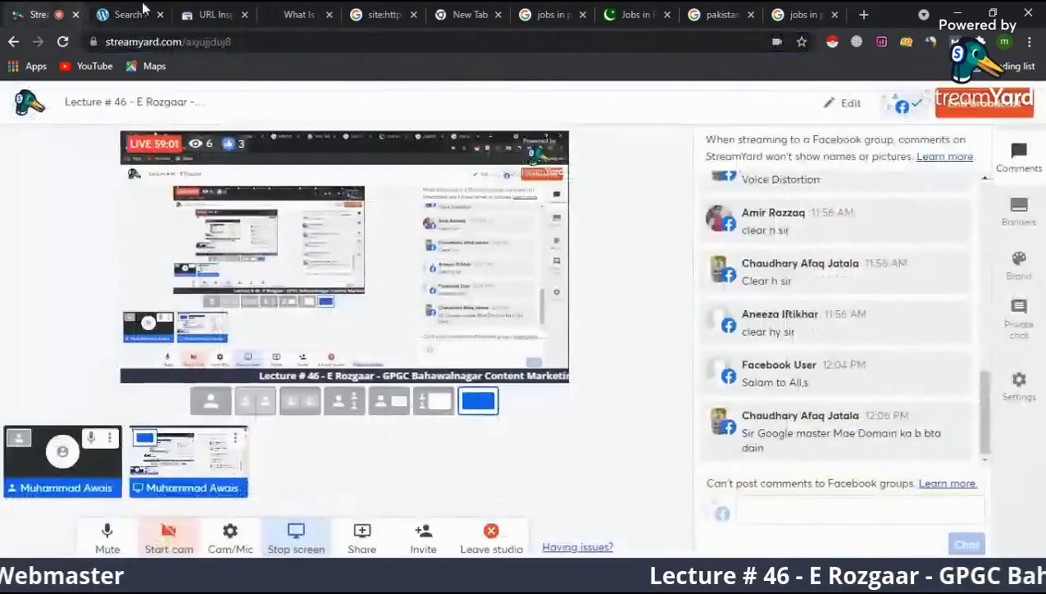
left_click(145, 10)
left_click(205, 10)
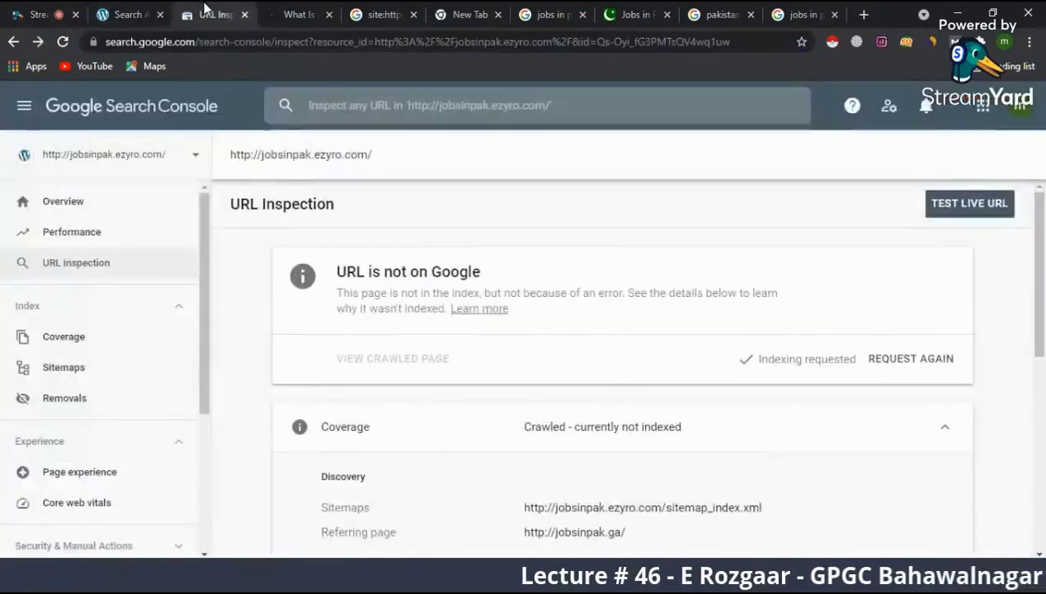
left_click(278, 4)
left_click(329, 15)
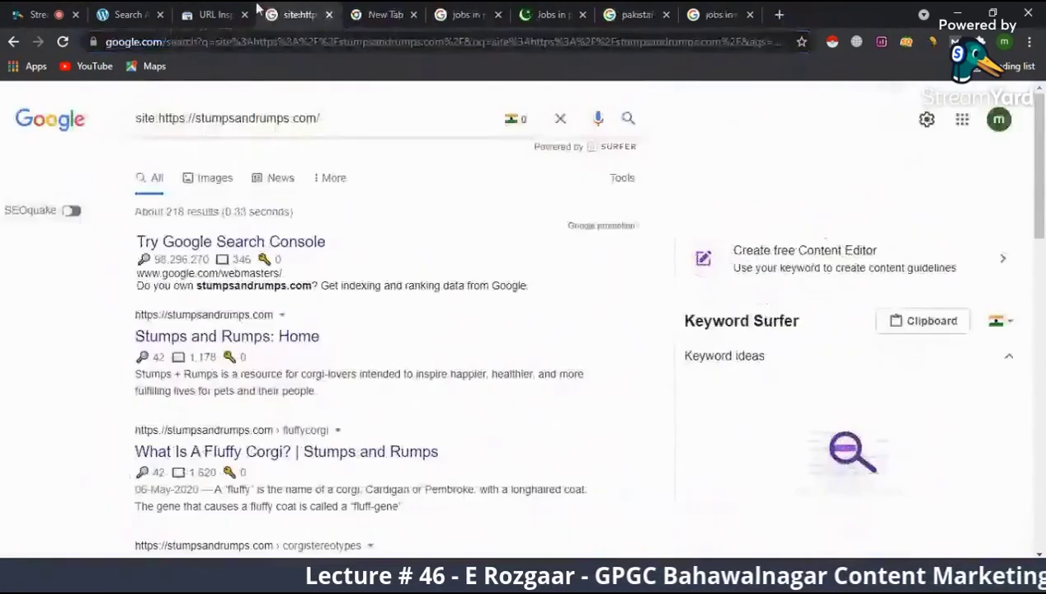
- Return to Yoast's Search Appearance settings and set the organization name in Knowledge Graph & Schema.org to "jobs in pak"
left_click(216, 14)
left_click(149, 10)
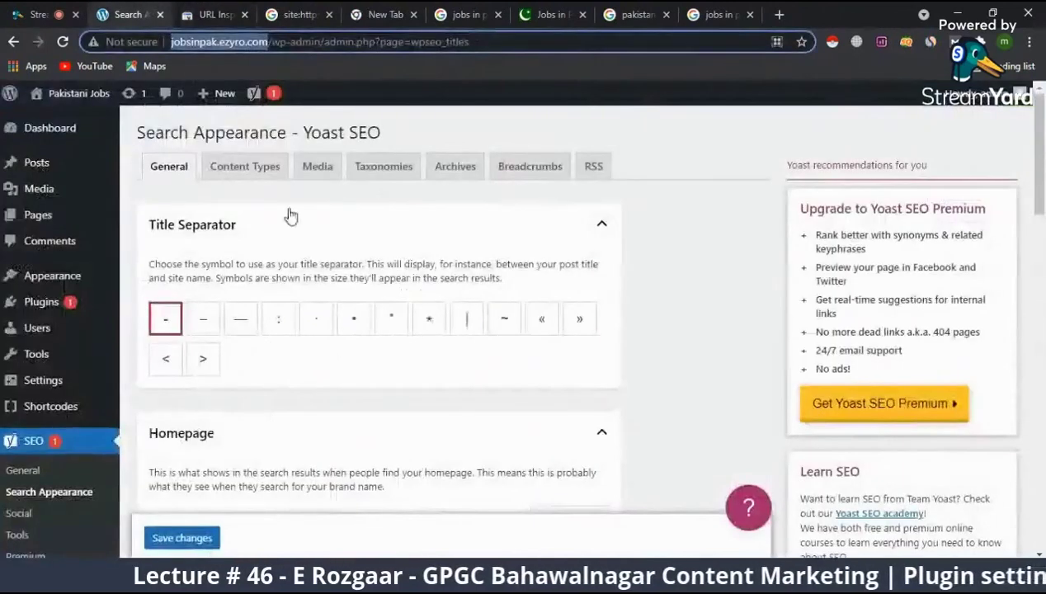
scroll(364, 324, "down", 8)
scroll(364, 324, "up", 2)
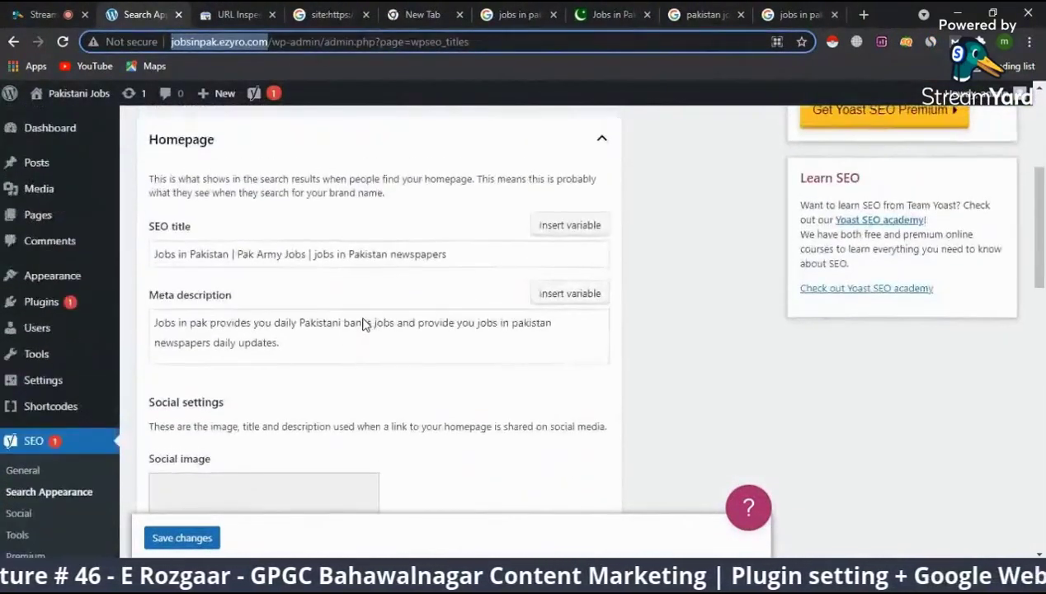
scroll(363, 325, "down", 6)
scroll(364, 324, "down", 6)
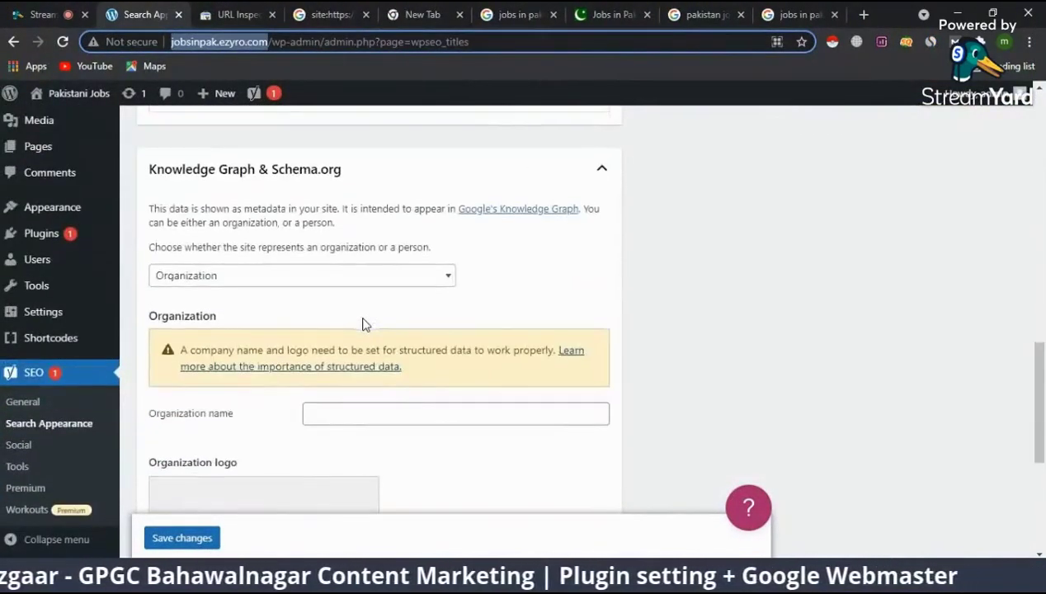
scroll(364, 325, "up", 15)
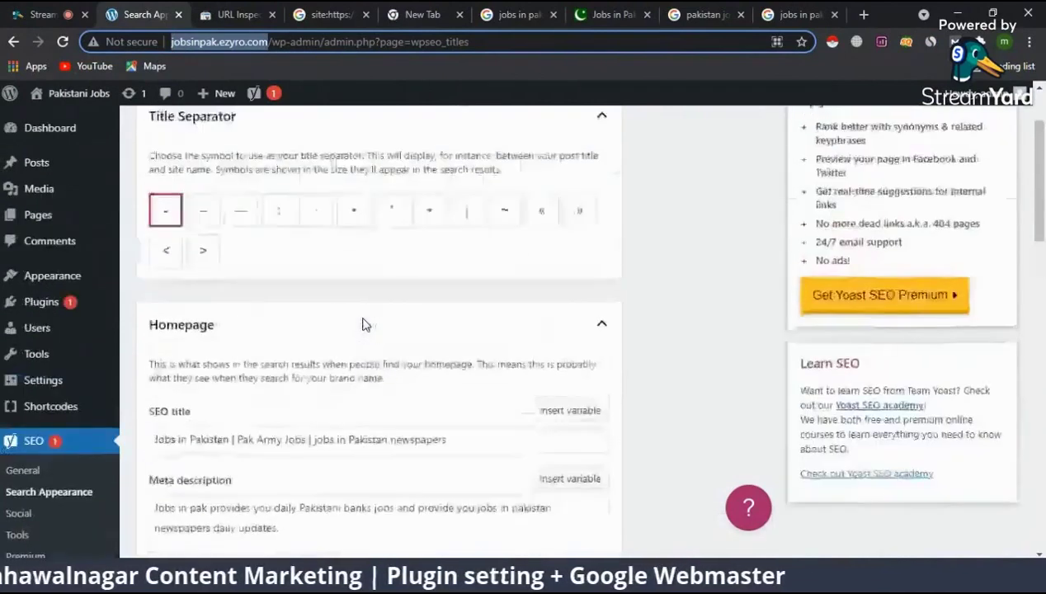
scroll(317, 388, "down", 15)
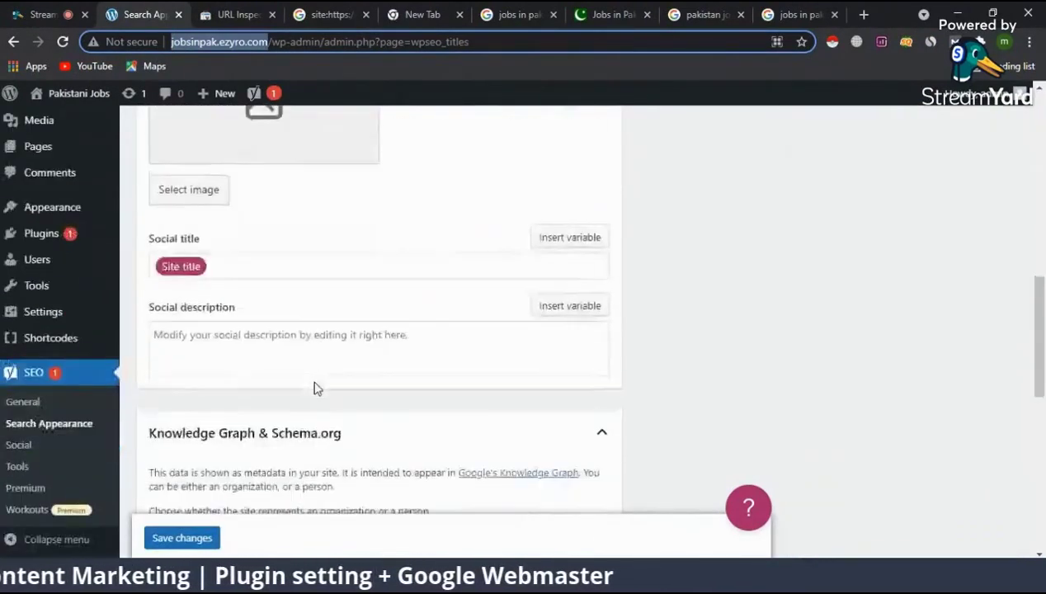
scroll(317, 388, "up", 5)
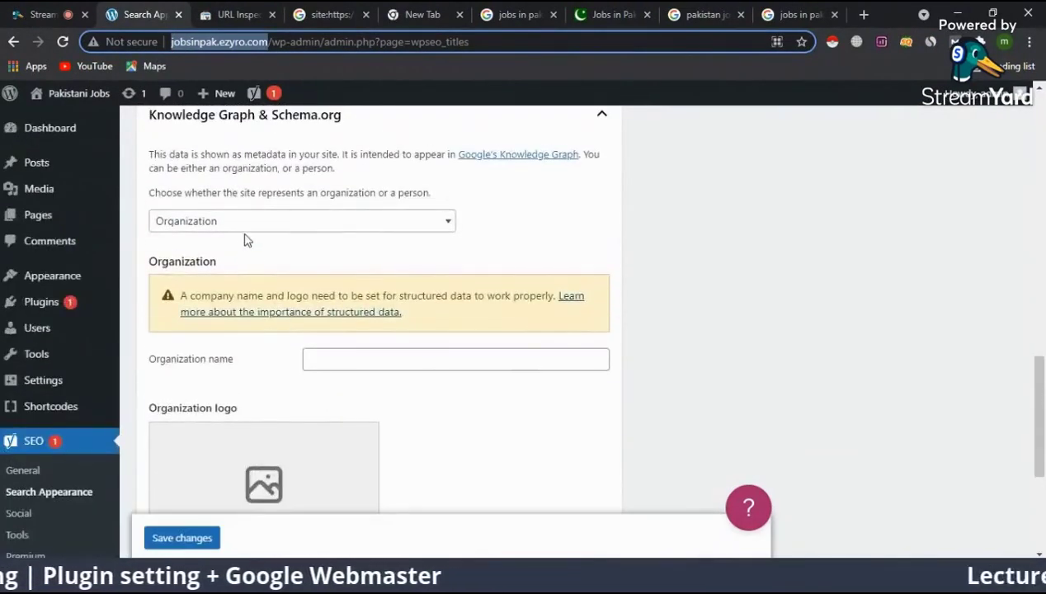
left_click(334, 353)
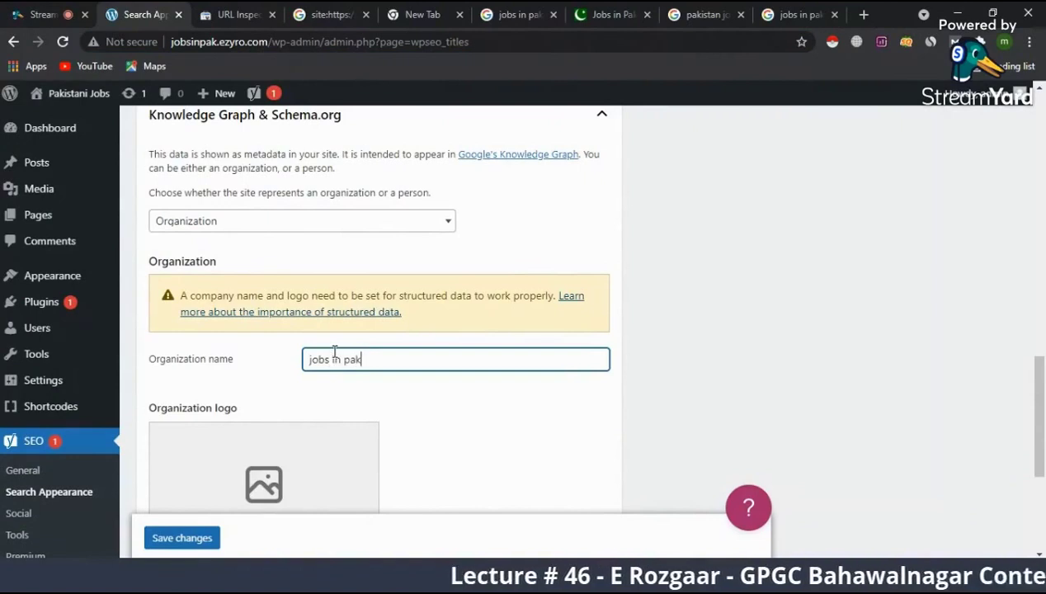
- View the media library for the organization logo, dismiss it without choosing an image, and save the settings
scroll(476, 481, "down", 3)
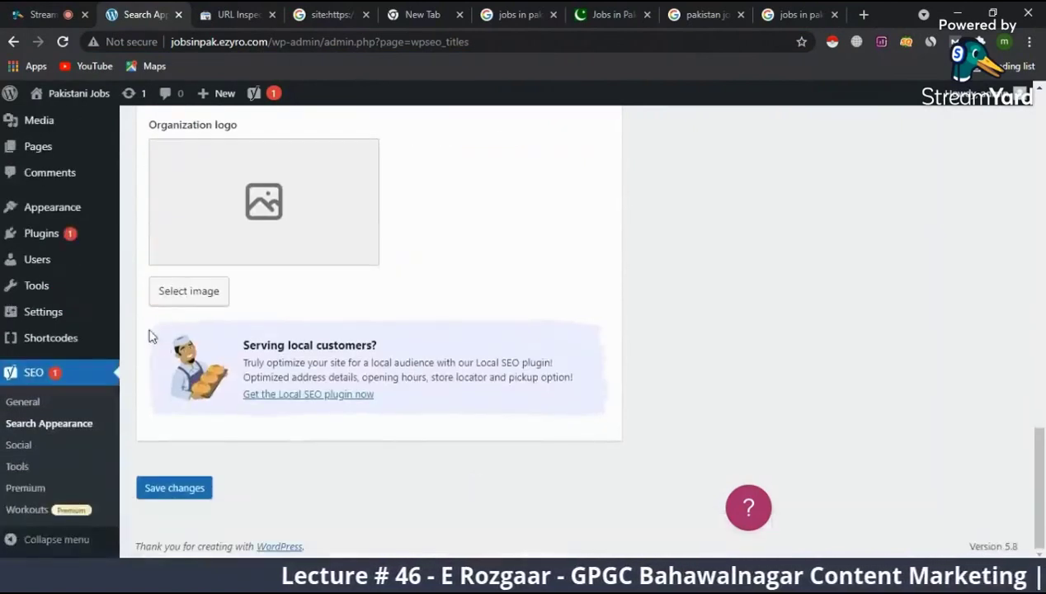
left_click(184, 305)
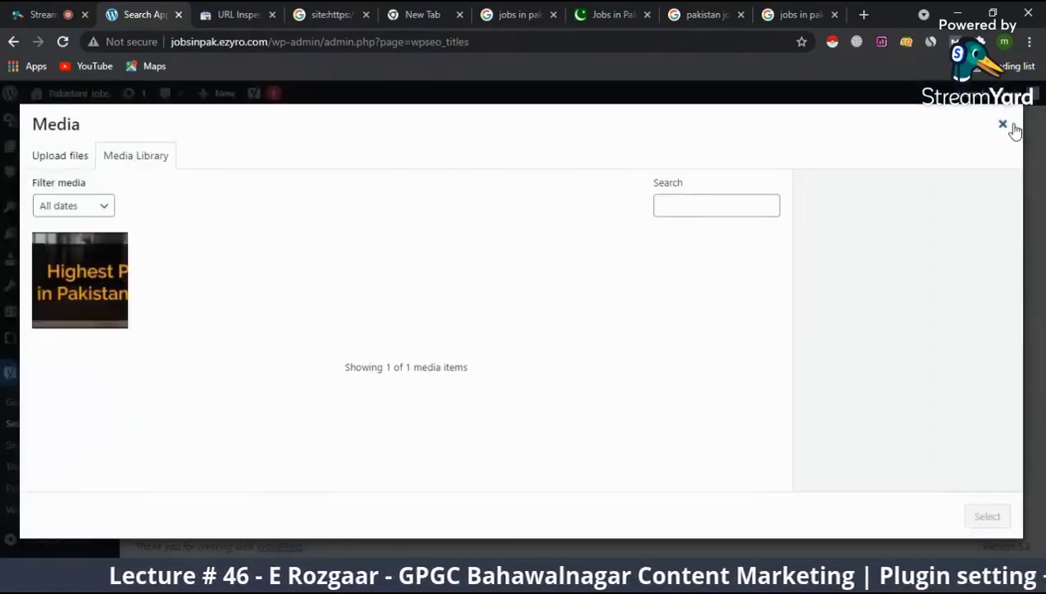
left_click(1005, 125)
left_click(174, 491)
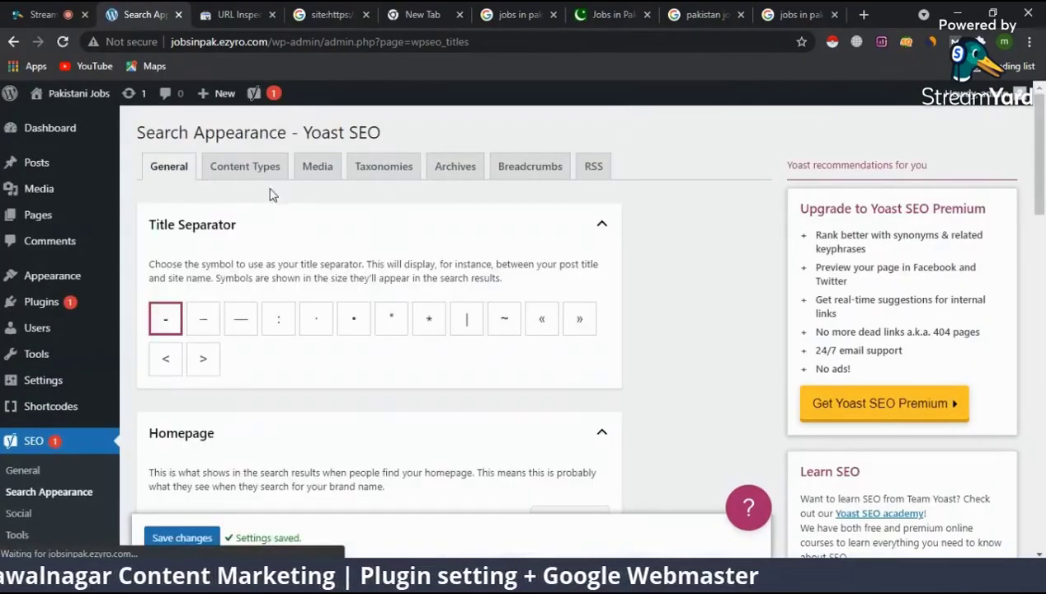
- Open the Content Types settings and examine the option for showing posts in search results
left_click(239, 166)
scroll(483, 329, "down", 2)
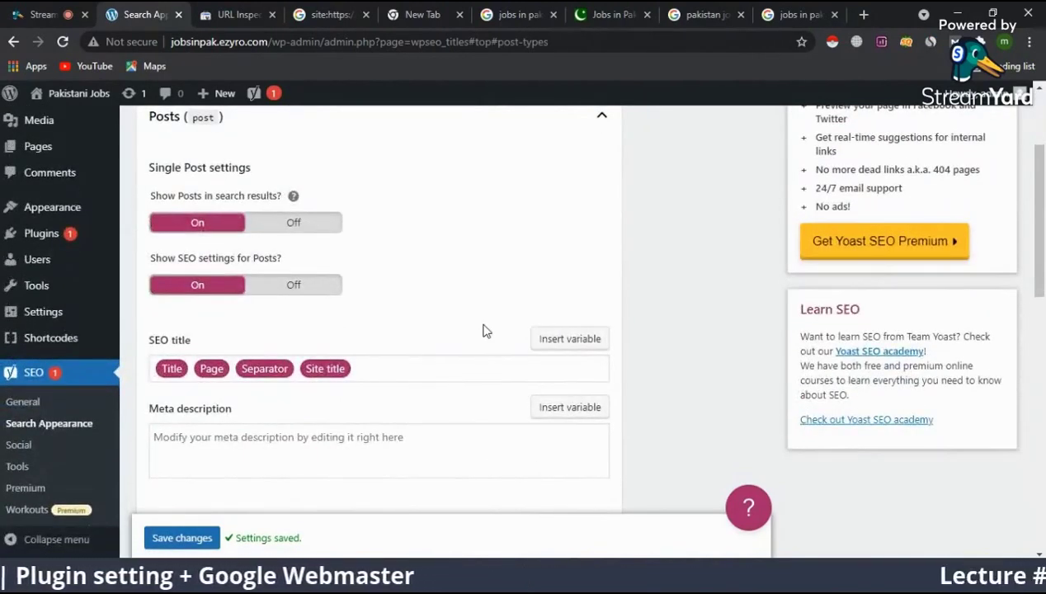
triple_click(226, 200)
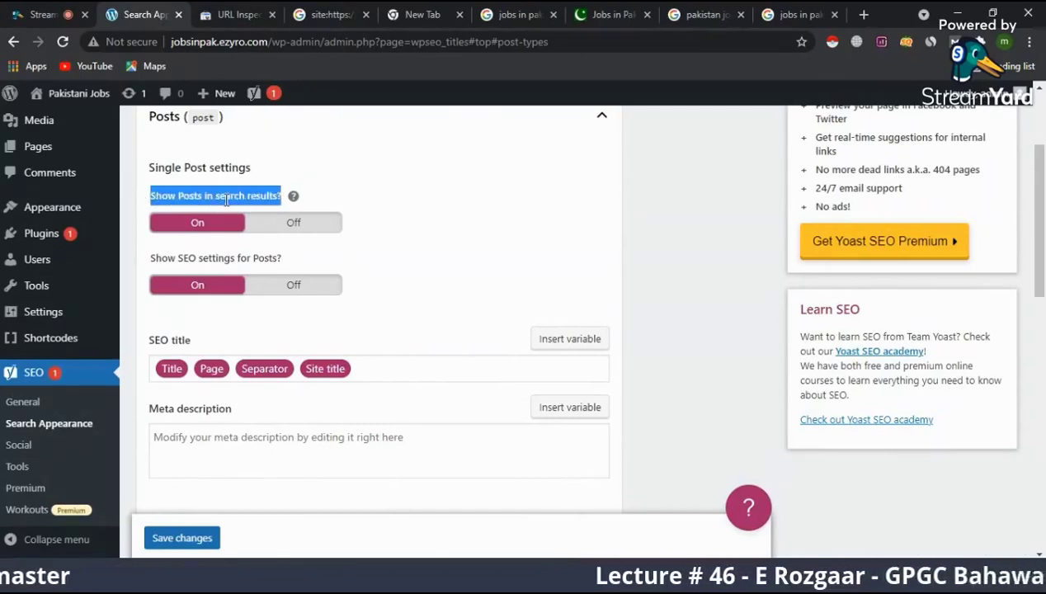
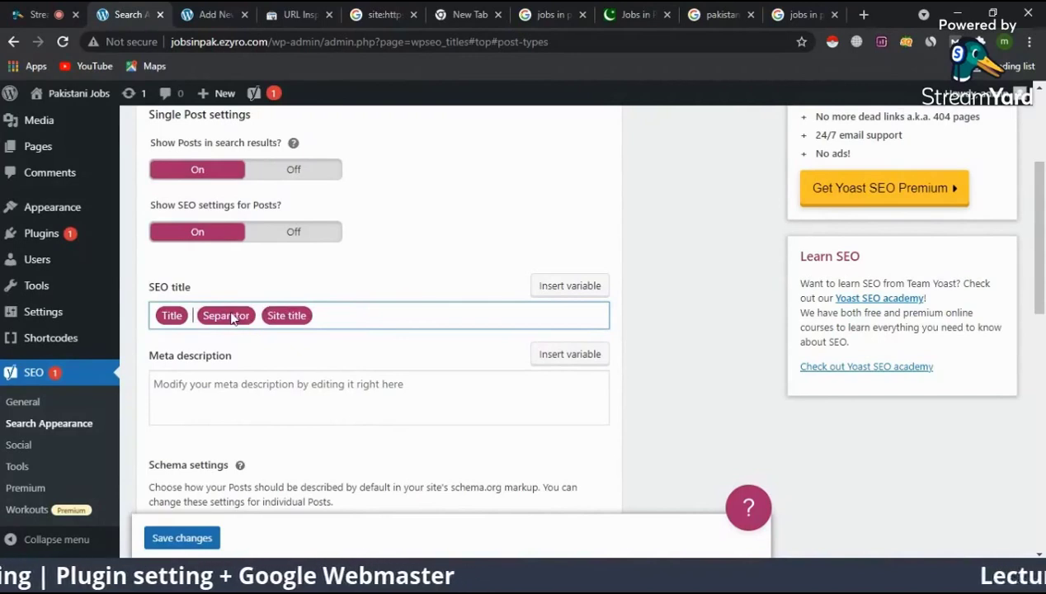
- Examine the SEO title variables in the Google preview of the new post's Yoast SEO section
left_click(213, 318)
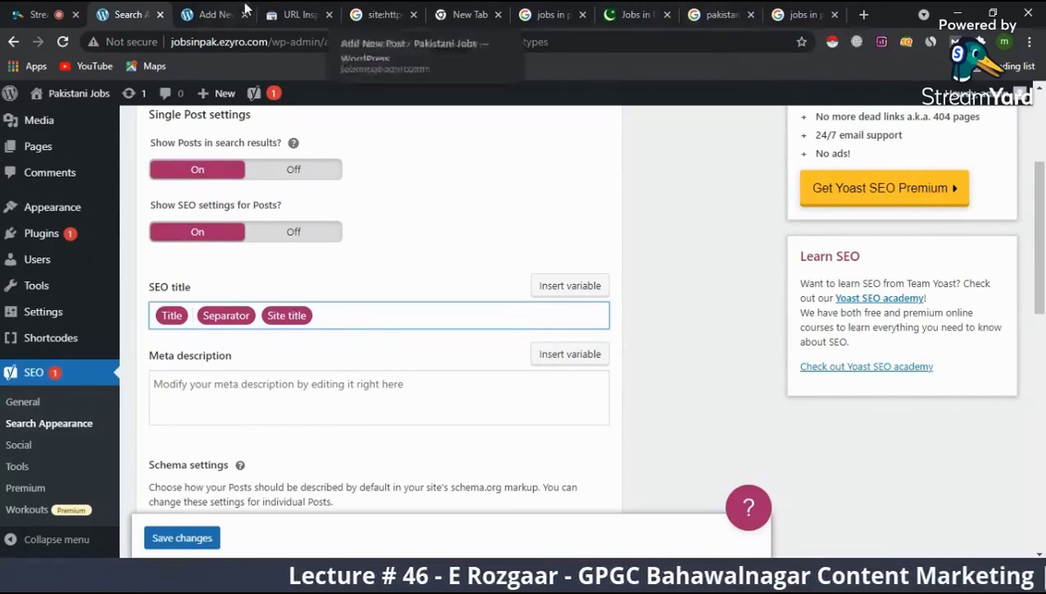
left_click(208, 14)
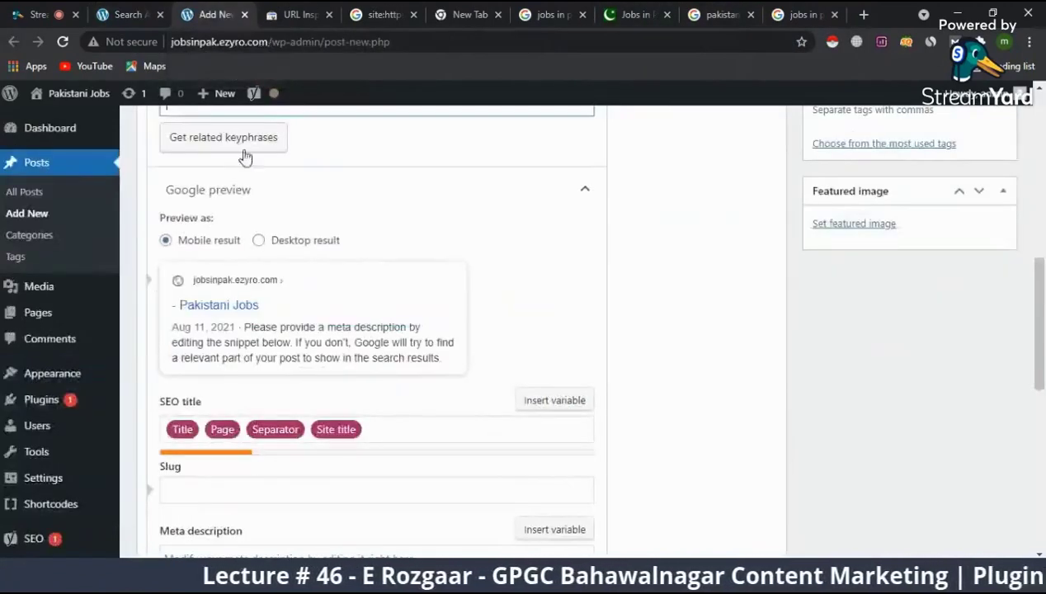
left_click(176, 310)
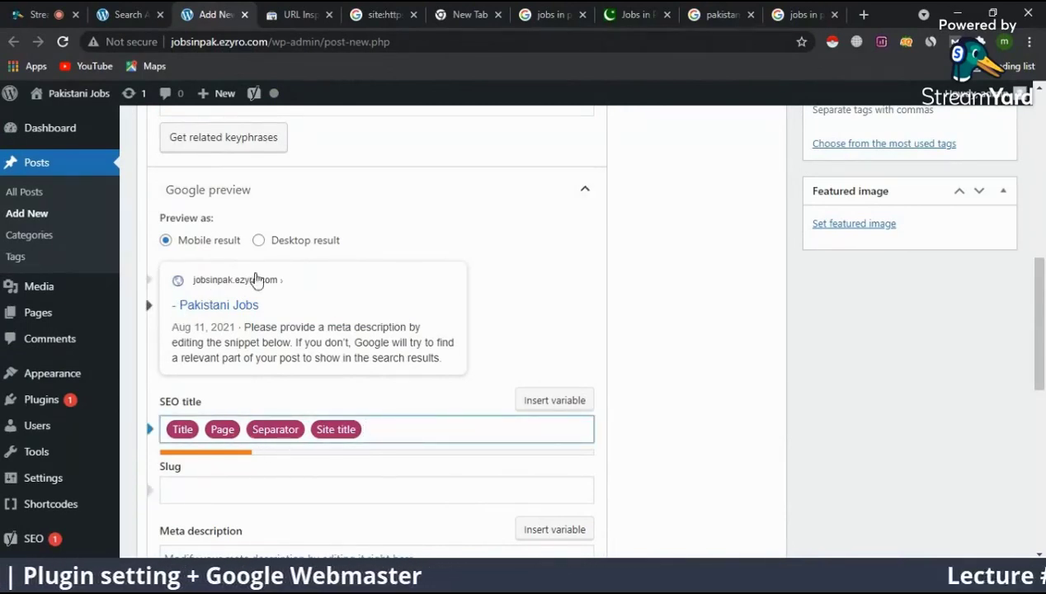
left_click(210, 191)
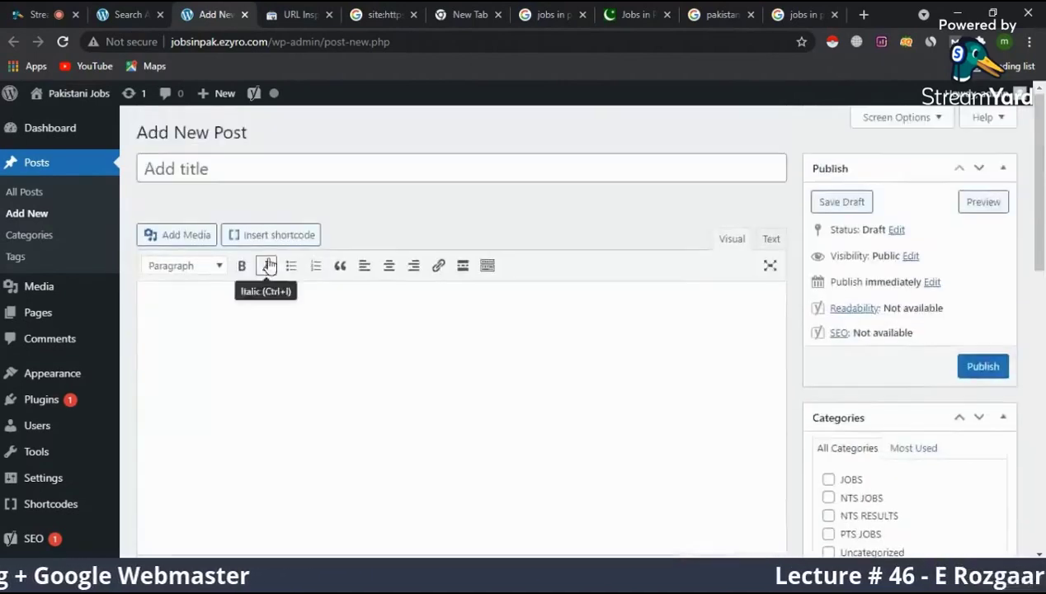
double_click(326, 311)
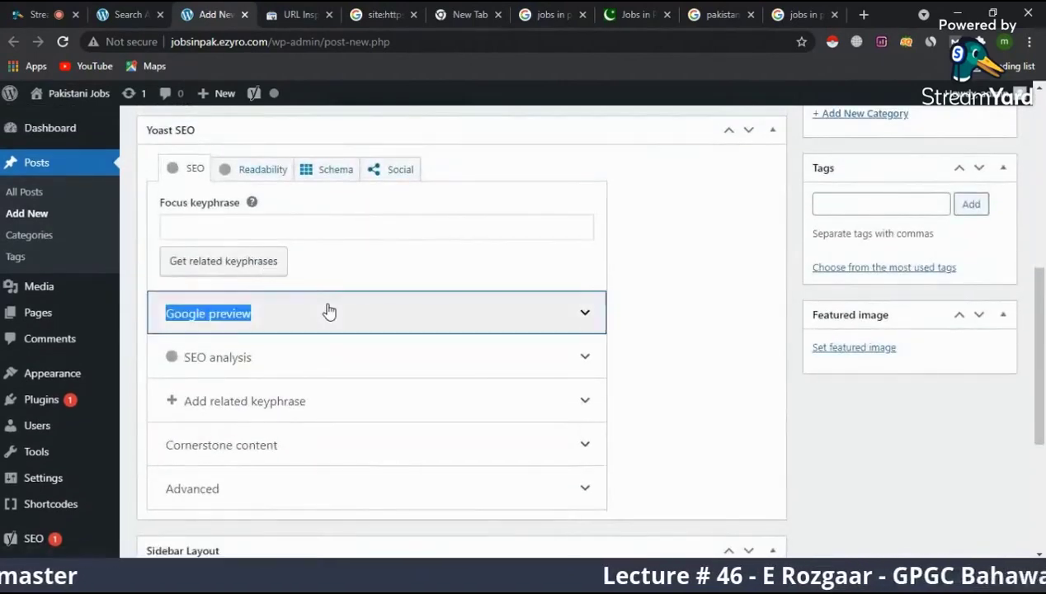
left_click(327, 311)
scroll(321, 299, "down", 2)
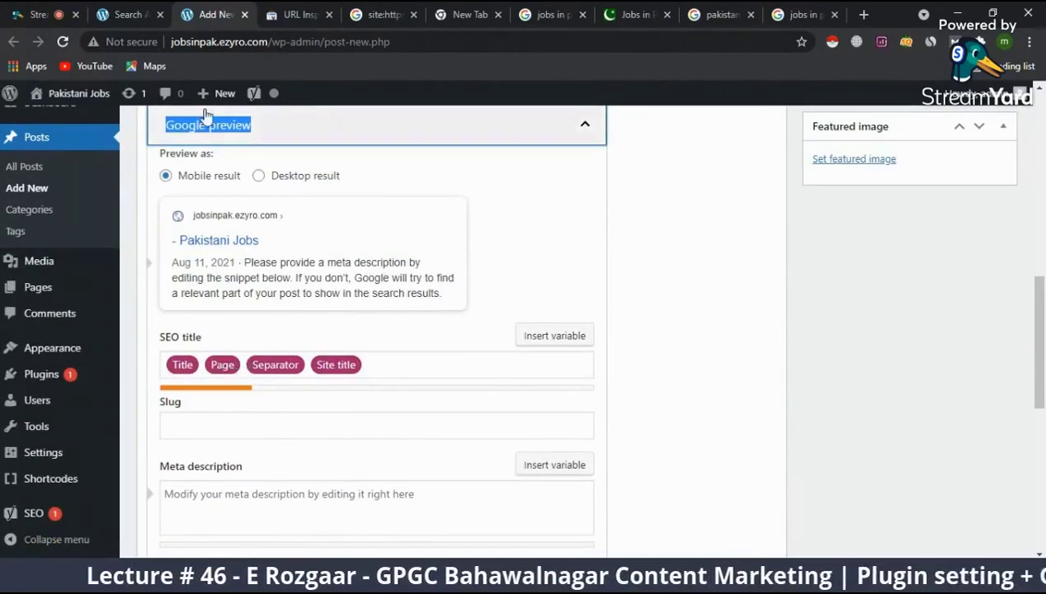
- Save the Posts SEO title as Title, Separator and Site title, and reload the Add New Post page
left_click(132, 15)
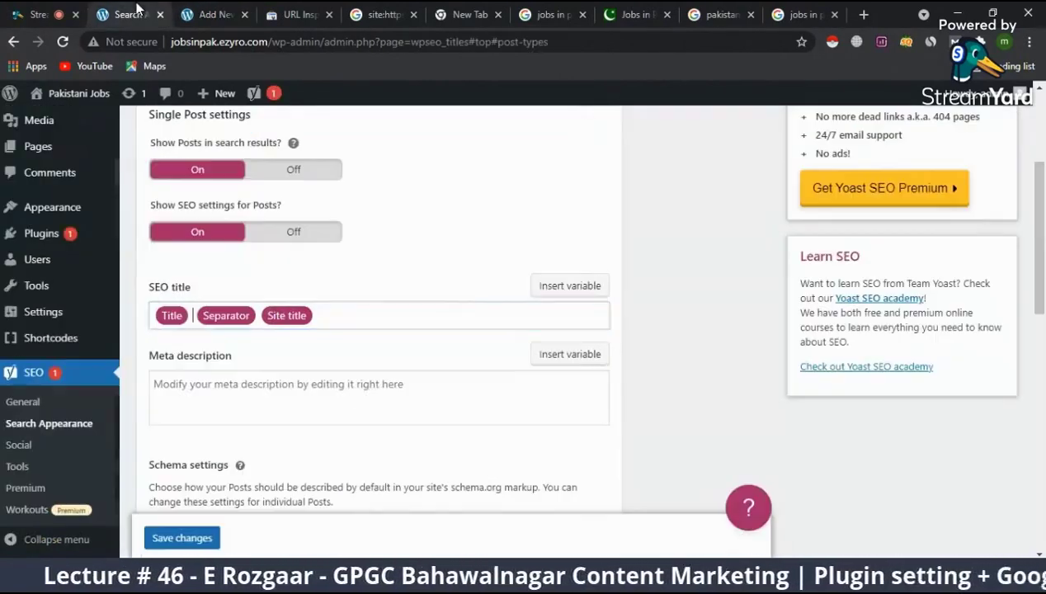
left_click(191, 536)
left_click(217, 9)
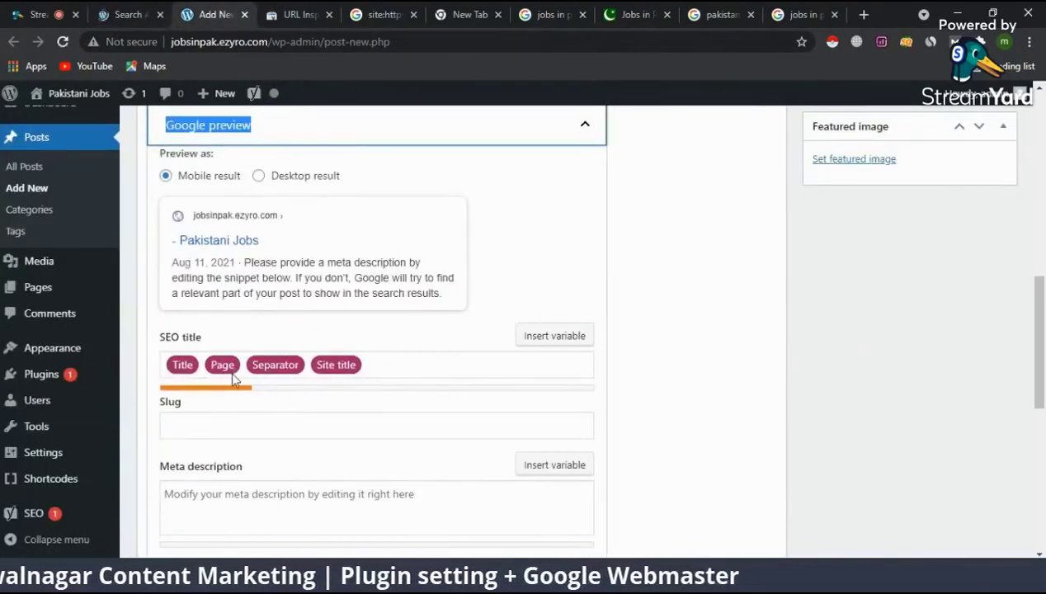
left_click(64, 41)
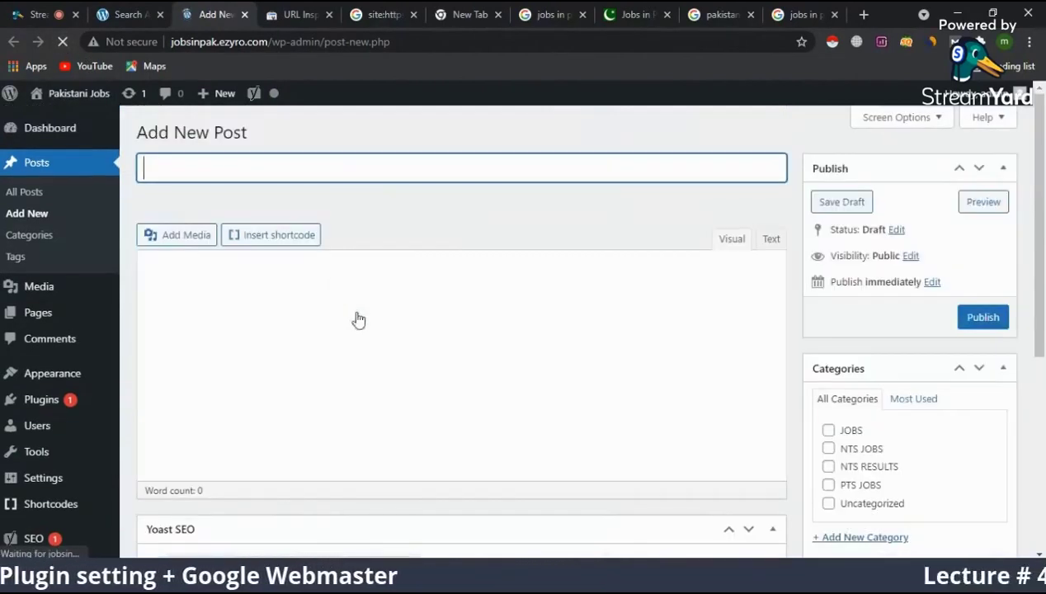
- Check the SEO title variables and Google preview in the reloaded post's Yoast SEO section
scroll(397, 372, "down", 15)
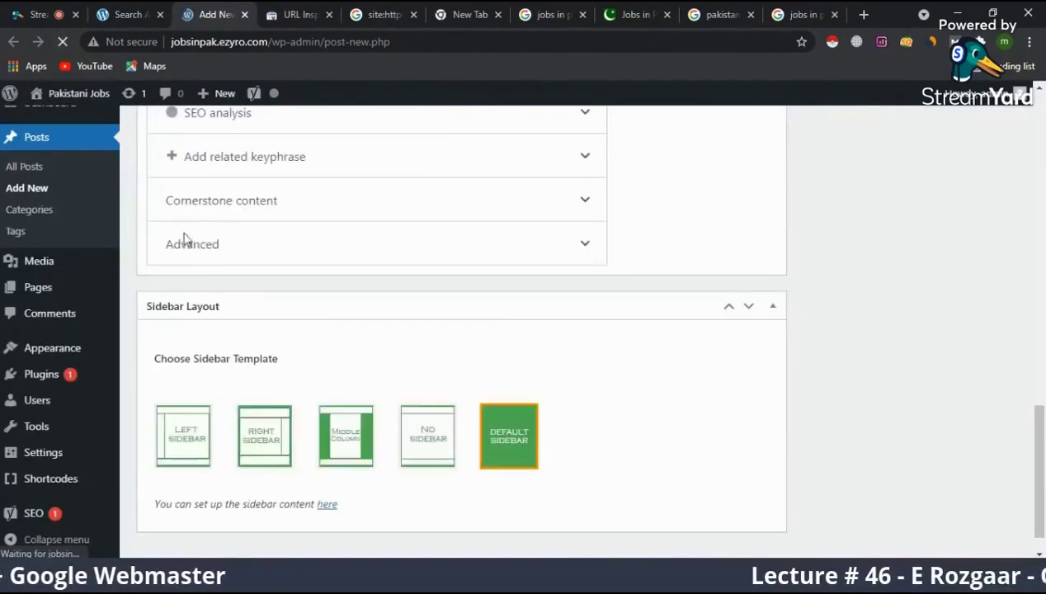
scroll(254, 306, "up", 4)
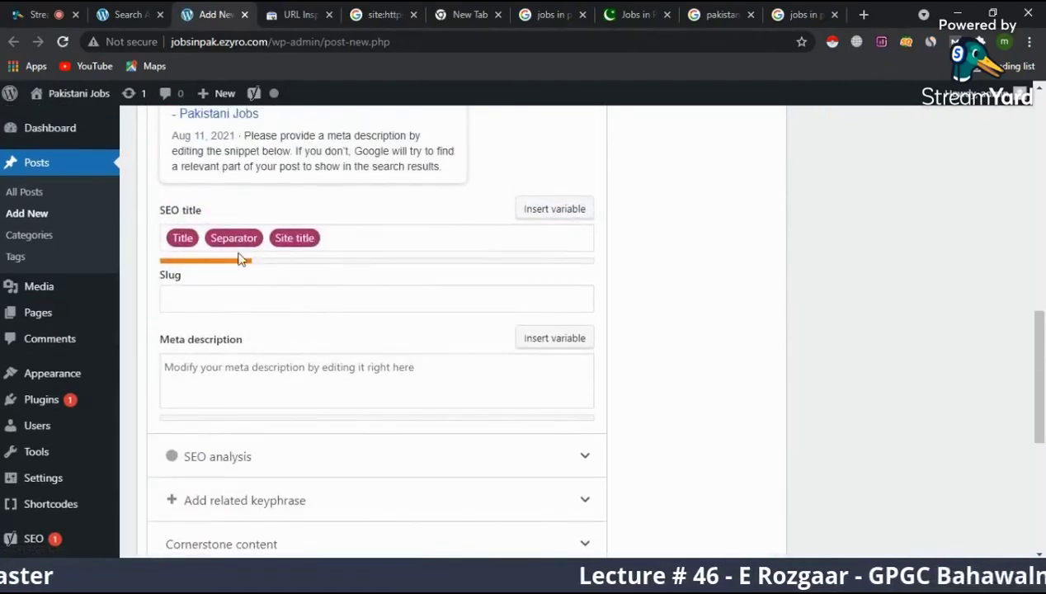
scroll(280, 239, "up", 1)
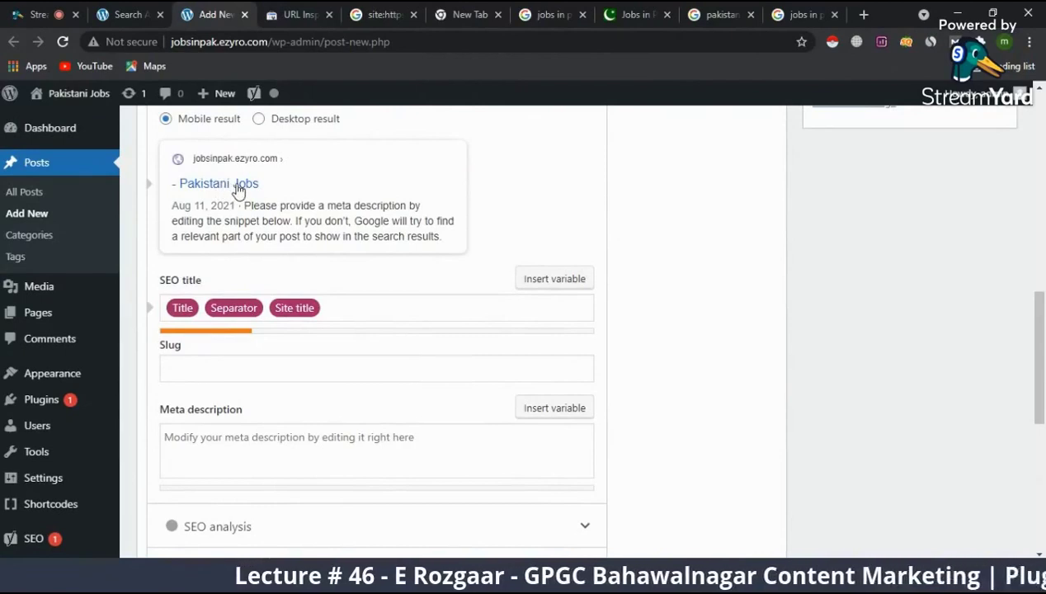
scroll(425, 348, "up", 10)
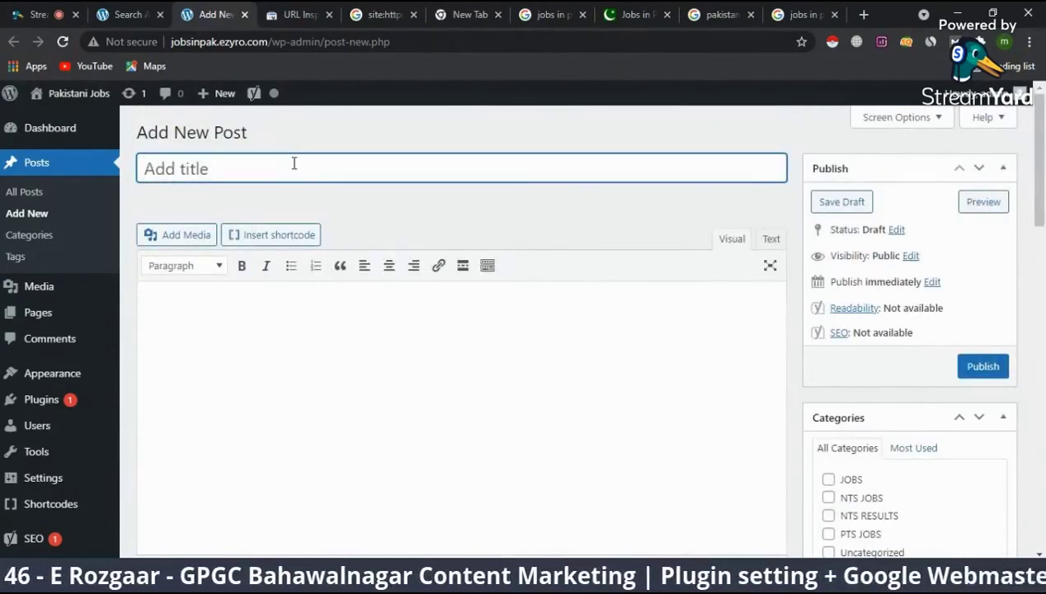
- Title the new post "Jobs in Pakistan Today Newspaper updates"
type("J")
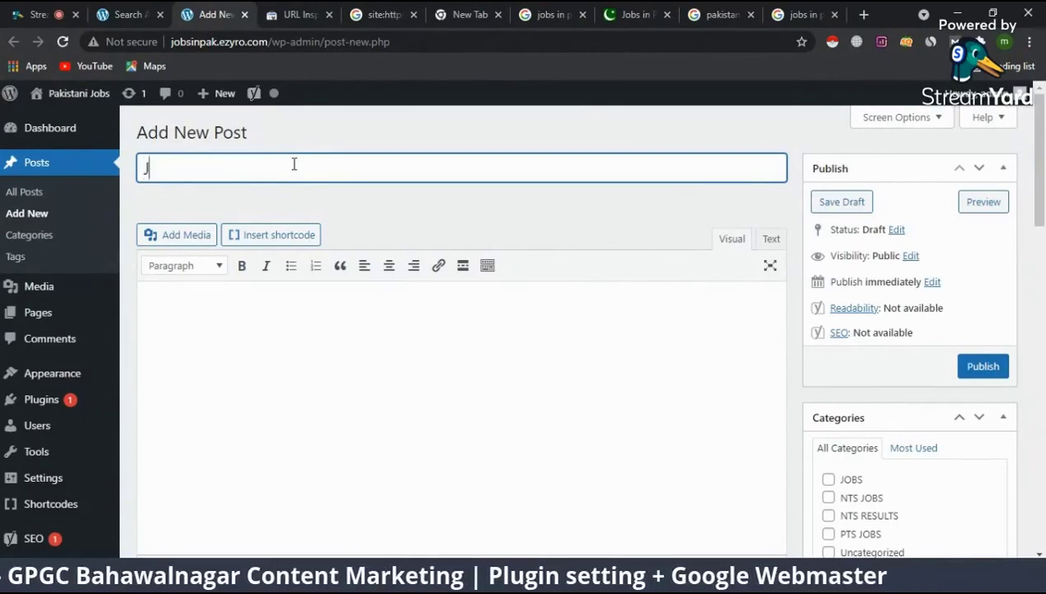
type("oib")
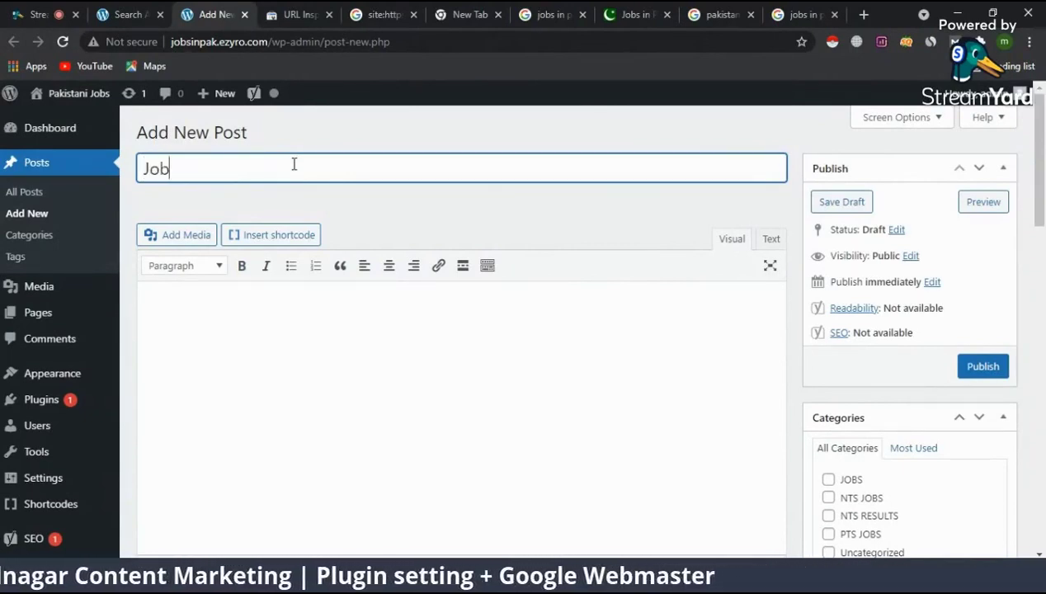
type("s in pakstan")
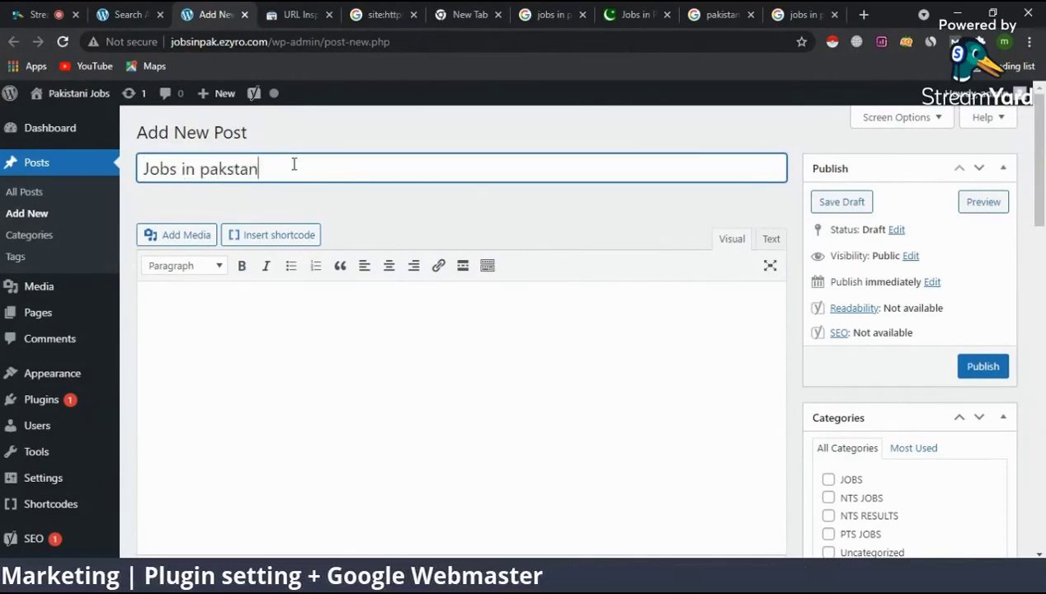
key("BackSpace")
key("BackSpace")
key("BackSpace")
key("BackSpace")
key("BackSpace")
key("BackSpace")
key("BackSpace")
type("Pak")
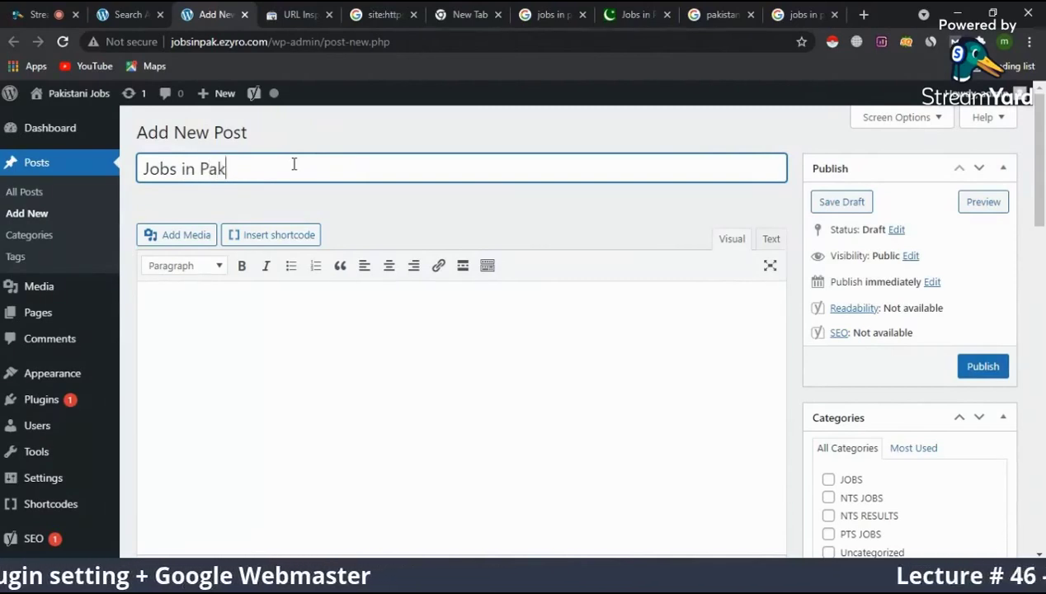
type("istan today")
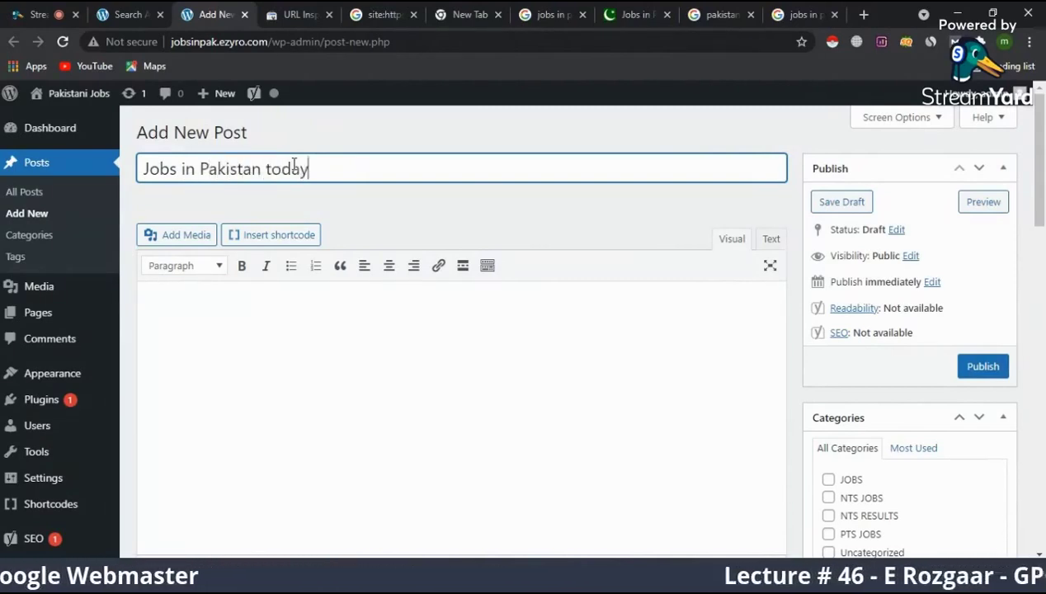
key("BackSpace")
key("BackSpace")
key("BackSpace")
type("Today")
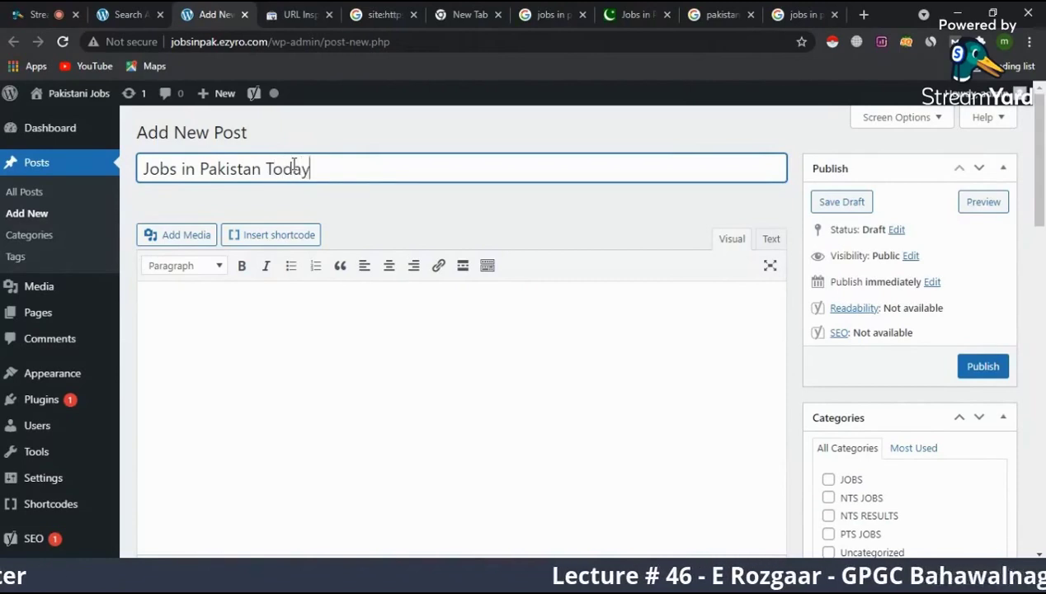
type(" Newspa")
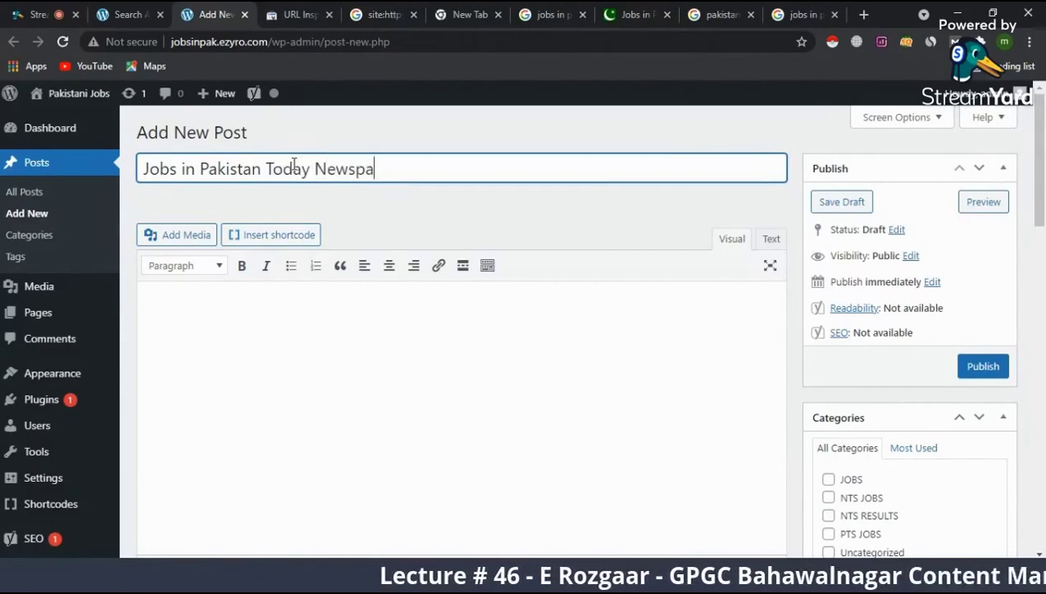
type("per updates")
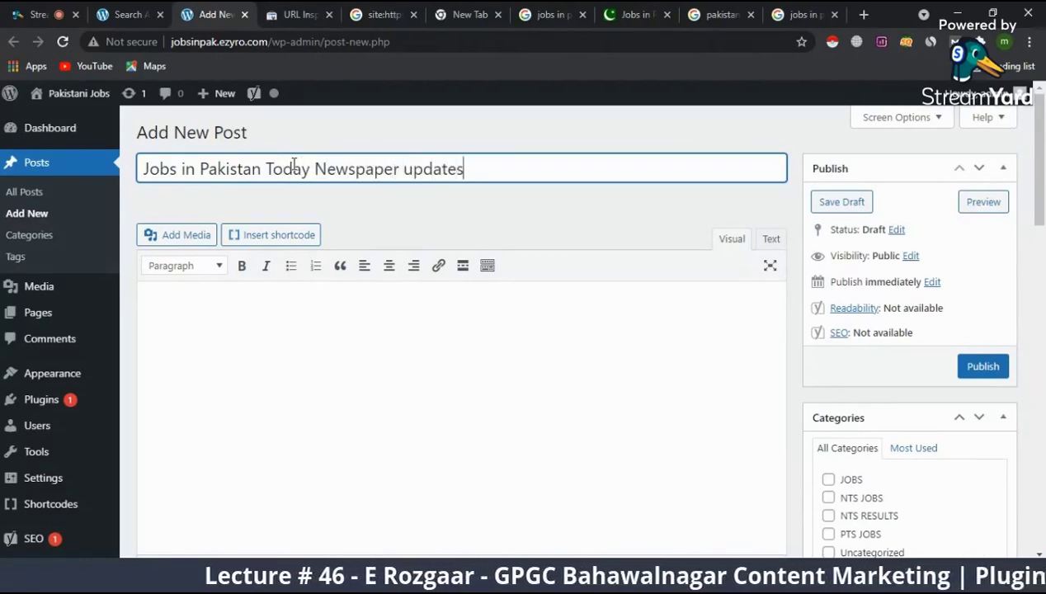
left_click(532, 282)
- Examine how the new post's title combines with the site title in the Yoast SEO Google preview
scroll(624, 439, "down", 15)
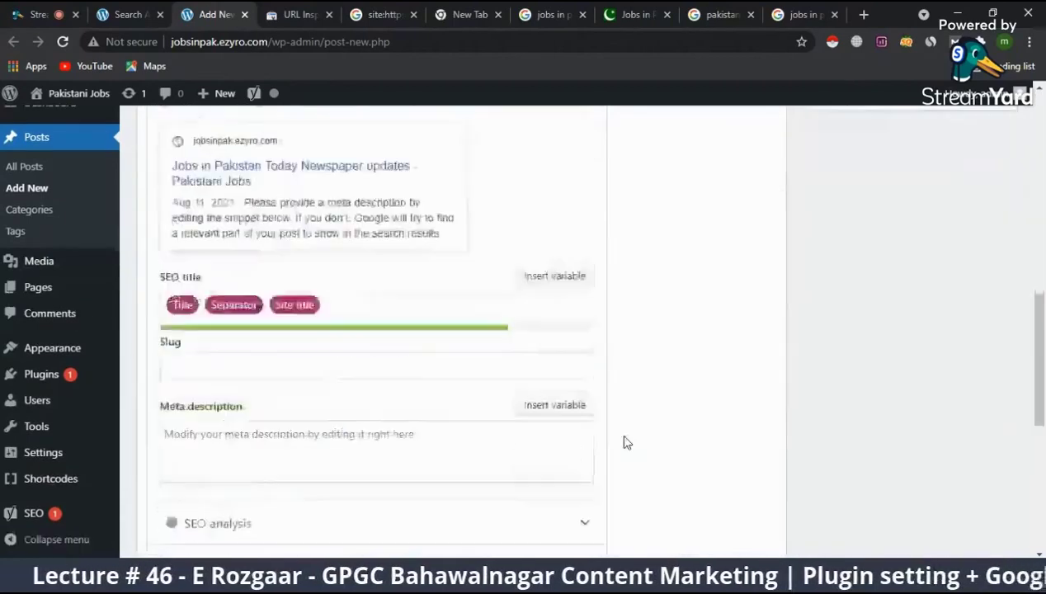
scroll(626, 436, "up", 5)
scroll(523, 367, "down", 1)
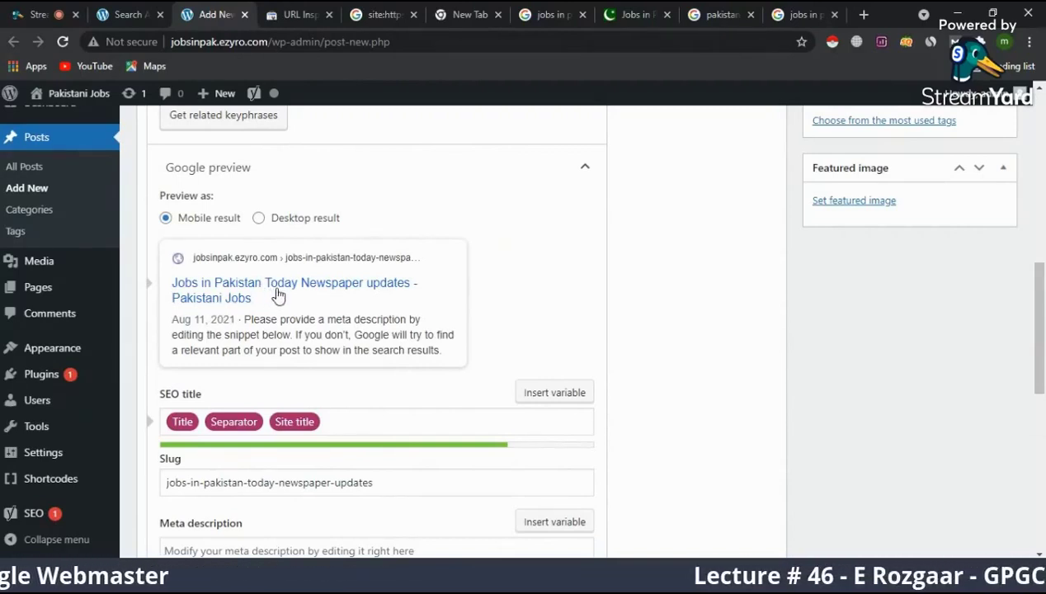
left_click(202, 423)
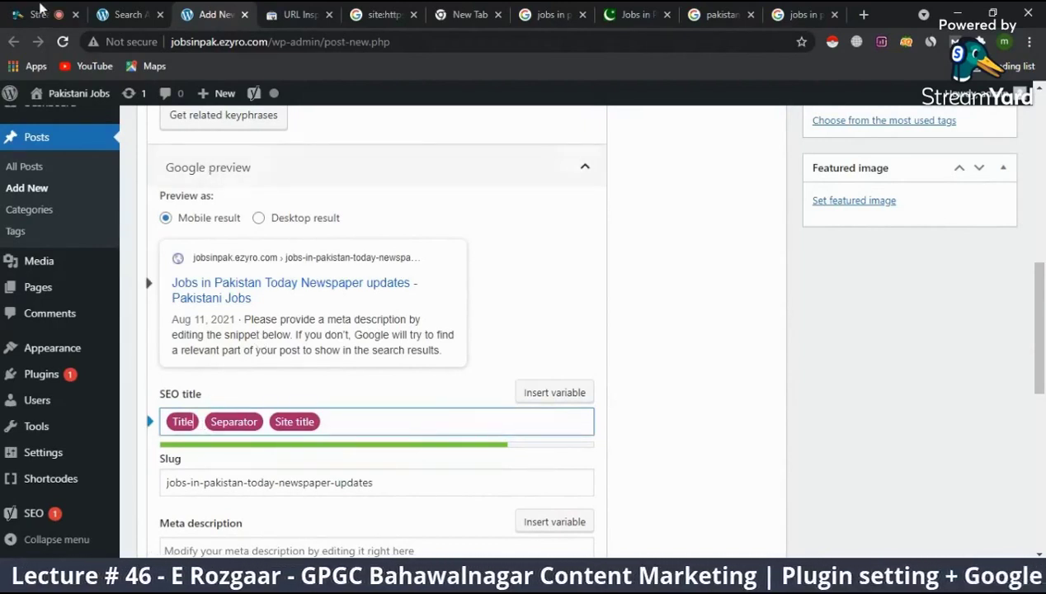
- Return to the Search Appearance settings and set the Posts meta description to the Excerpt variable
left_click(37, 14)
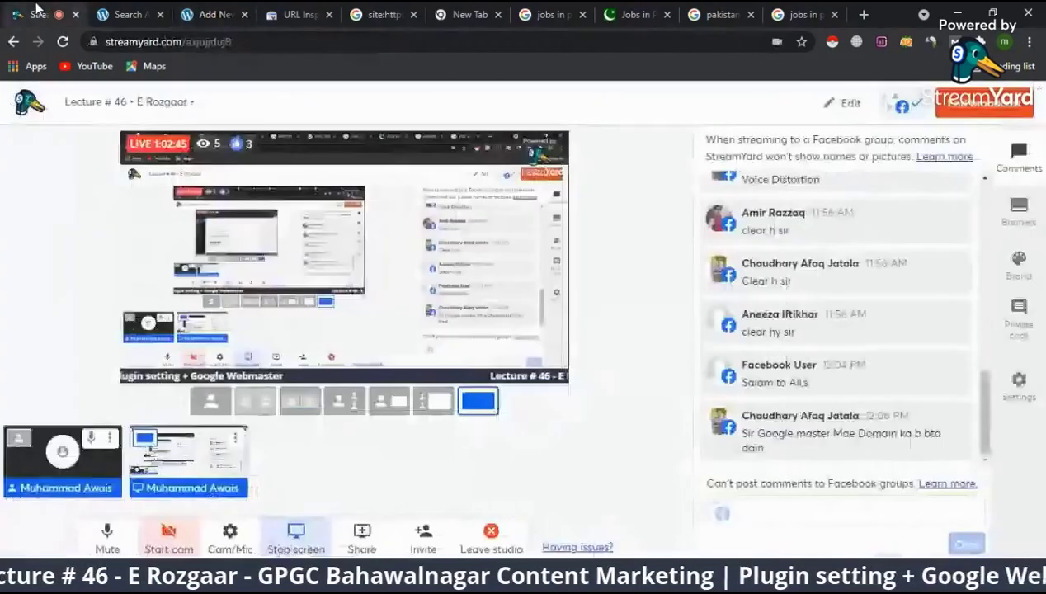
left_click(148, 12)
scroll(278, 306, "down", 2)
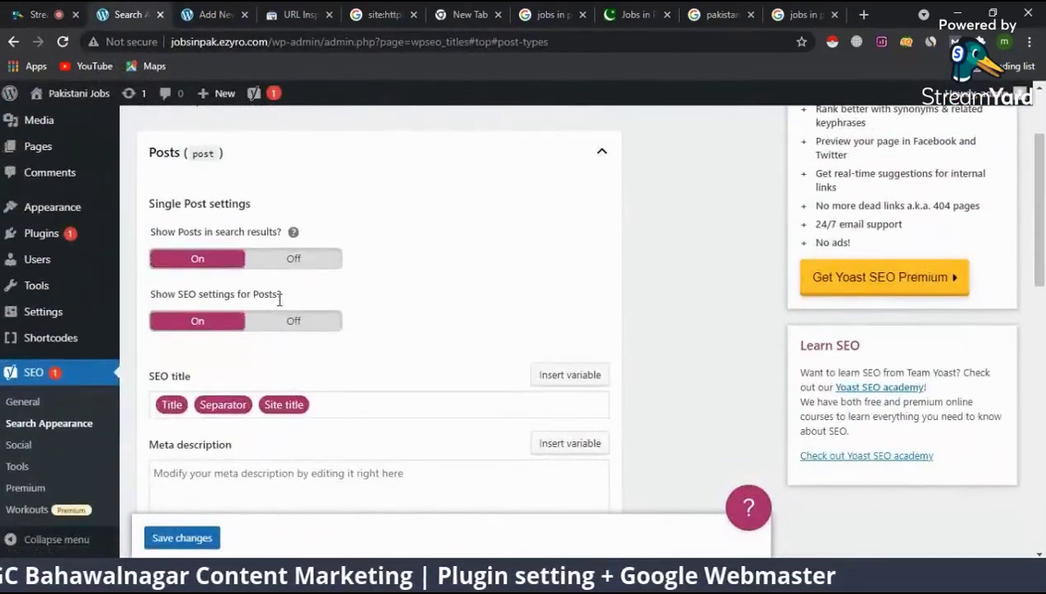
scroll(453, 344, "down", 2)
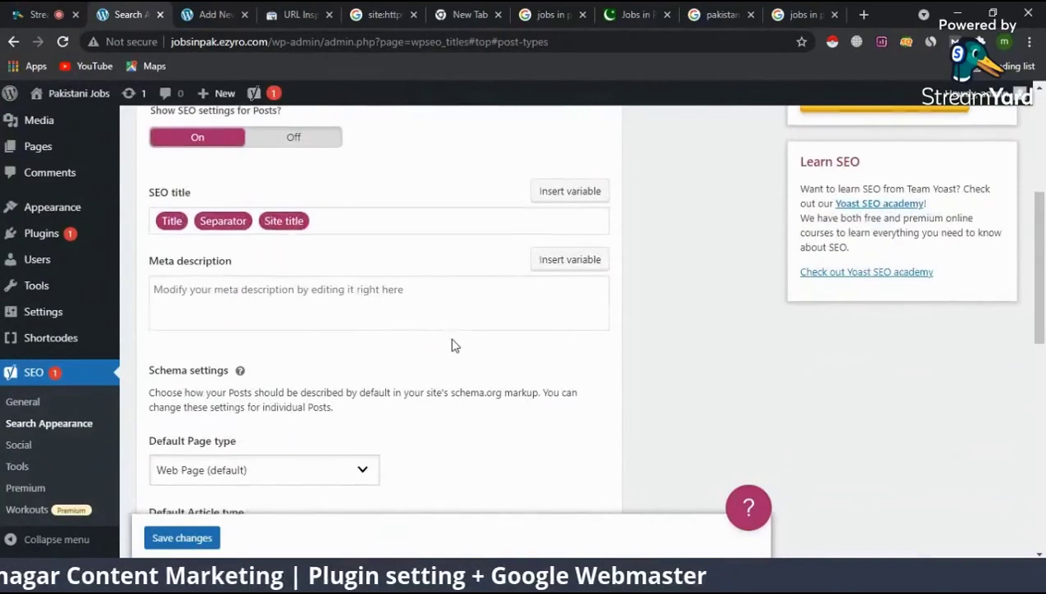
left_click(279, 311)
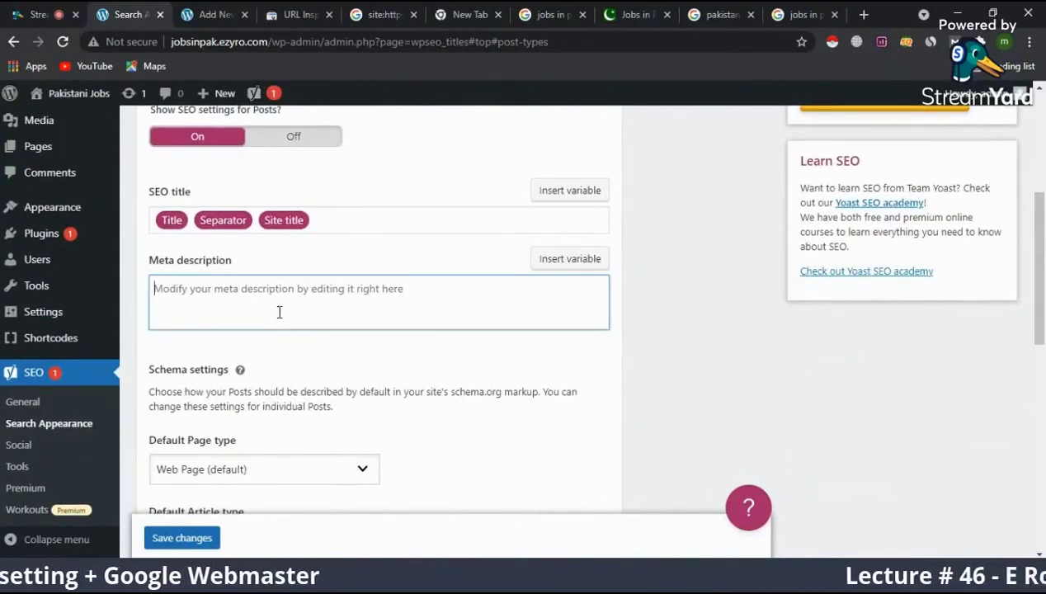
type("%")
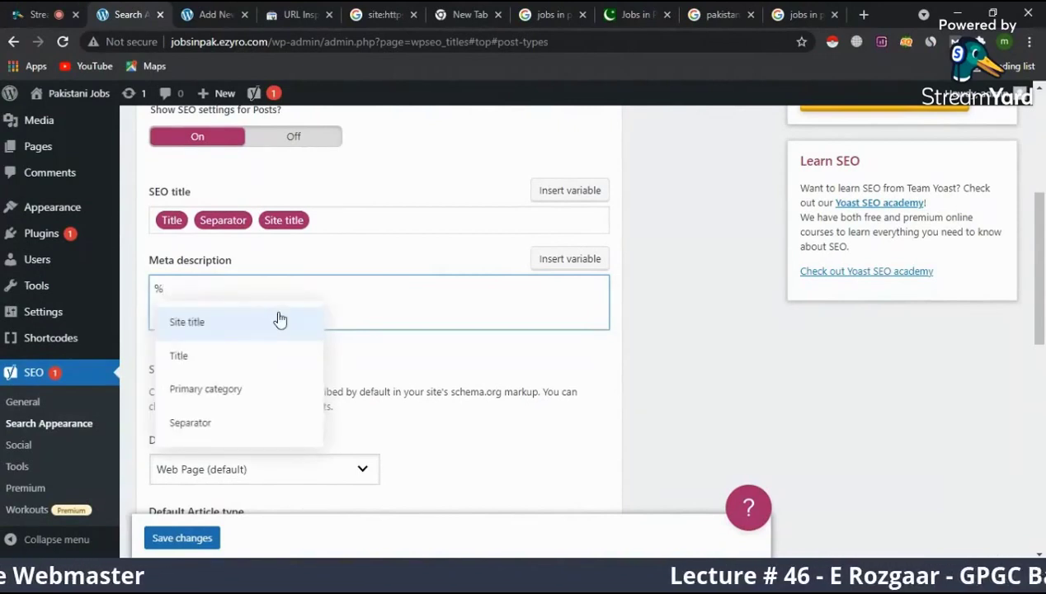
type("Ex")
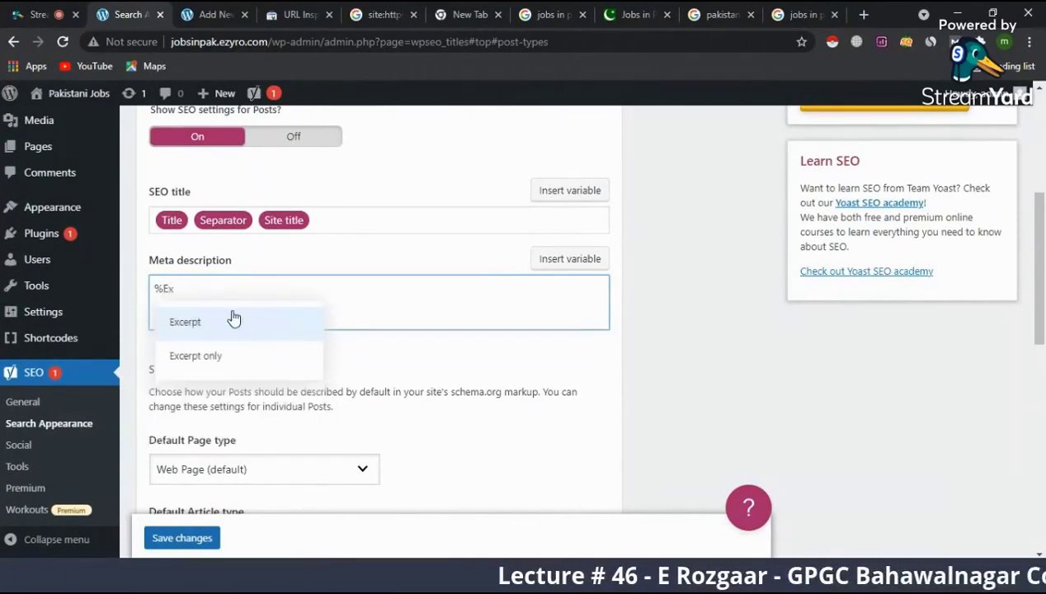
left_click(210, 321)
left_click(270, 310)
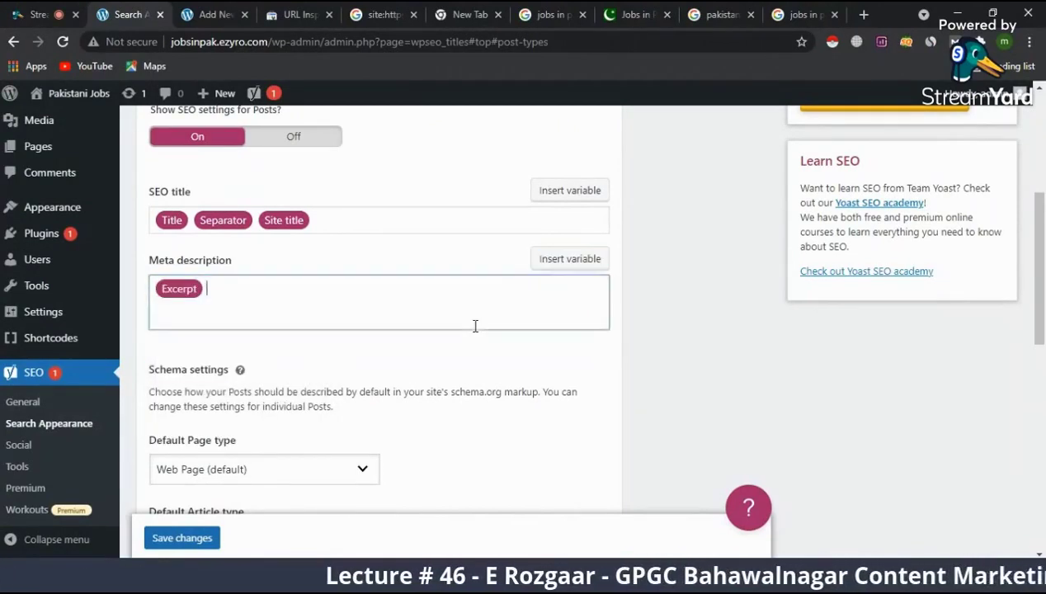
left_click(621, 328)
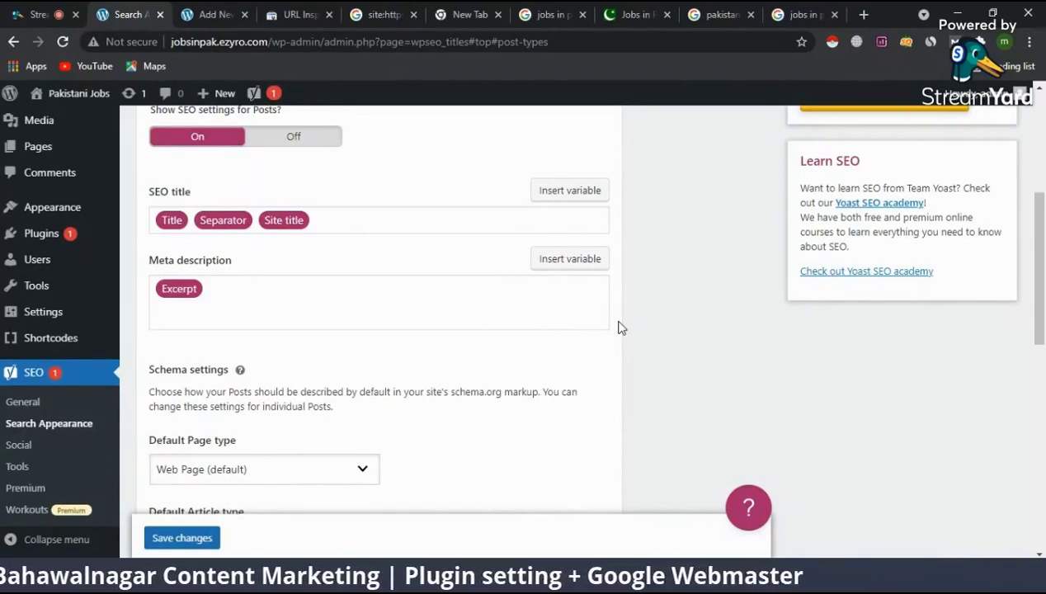
- Return to the new post and examine its content area, Google preview and meta description field
left_click(215, 14)
scroll(326, 214, "up", 5)
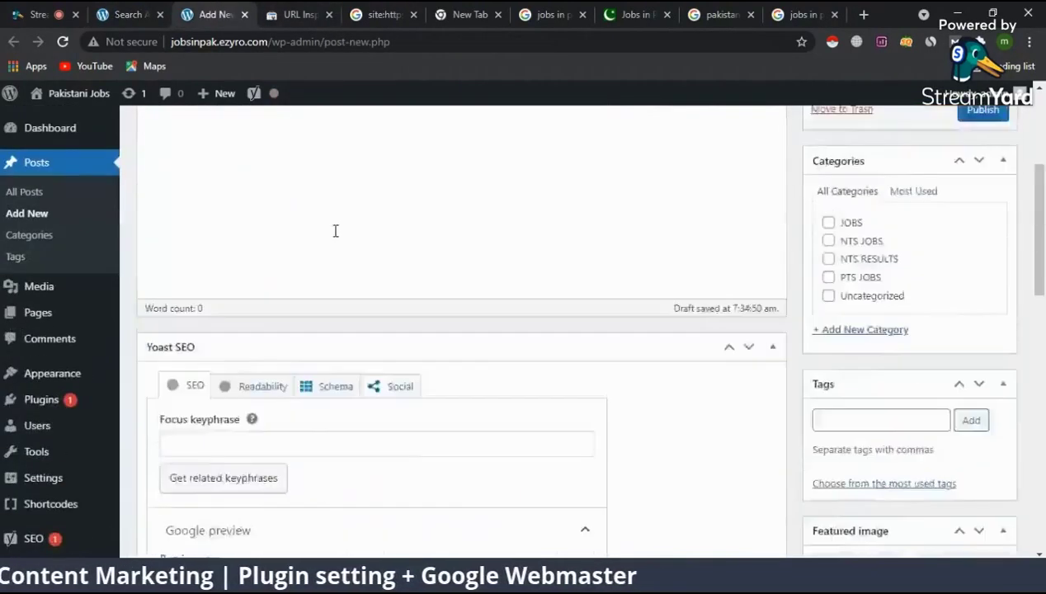
scroll(334, 233, "up", 3)
scroll(310, 229, "down", 2)
scroll(305, 232, "up", 2)
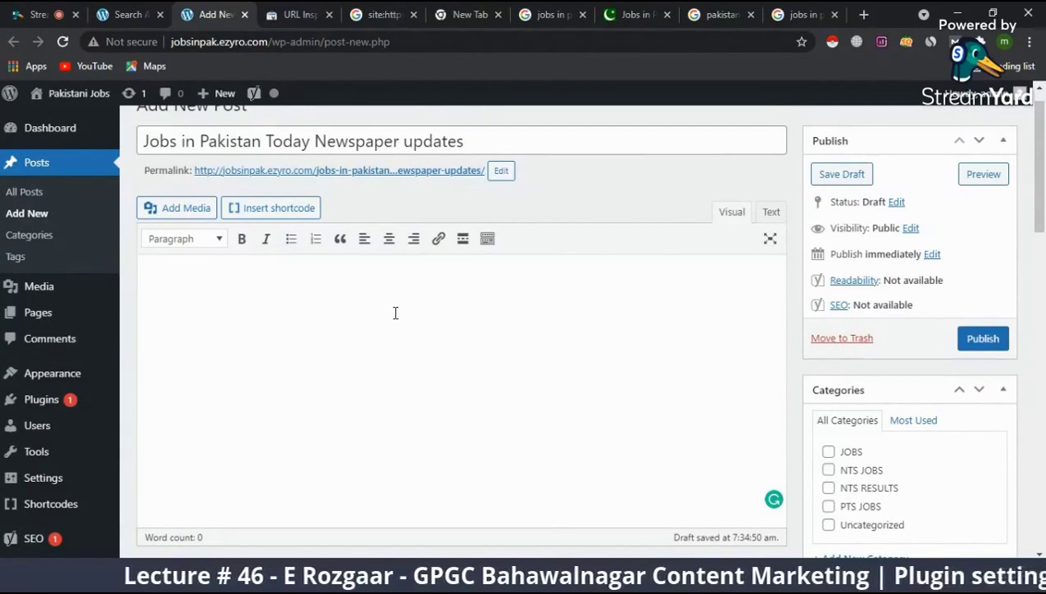
scroll(395, 313, "down", 15)
scroll(395, 312, "up", 6)
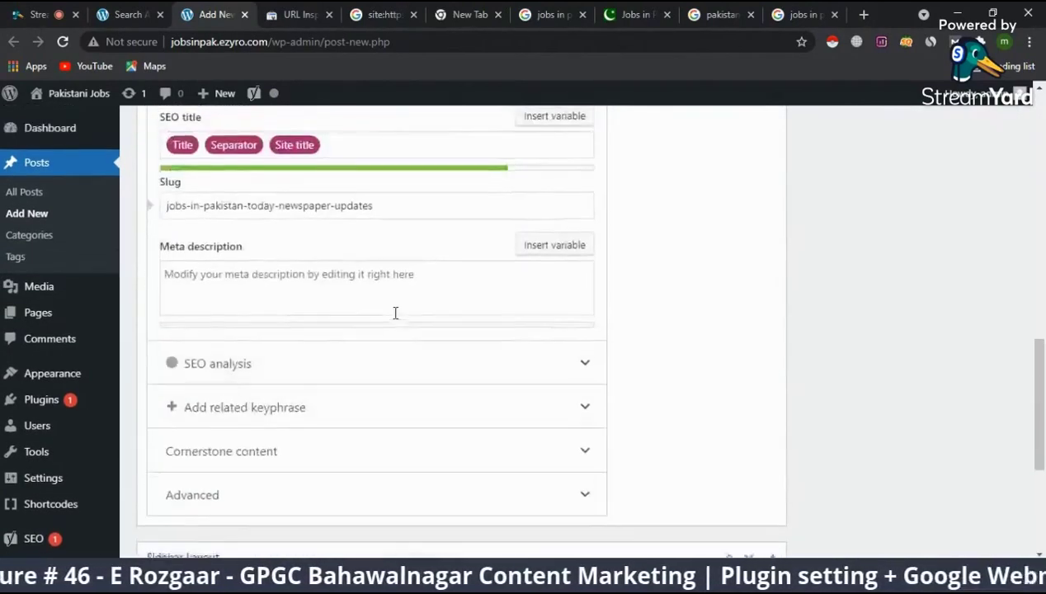
scroll(292, 315, "up", 3)
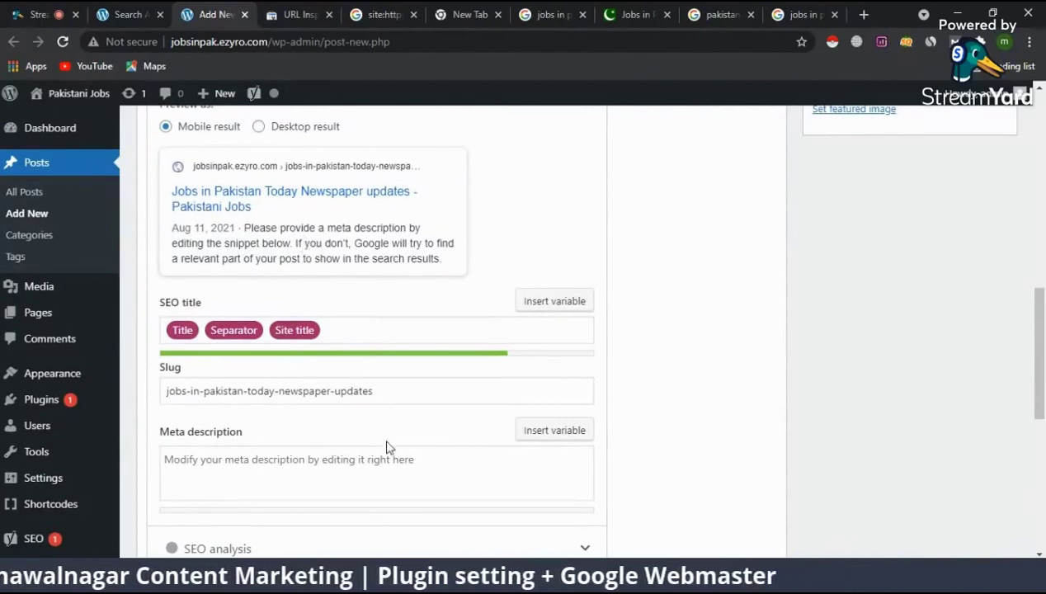
scroll(350, 280, "up", 10)
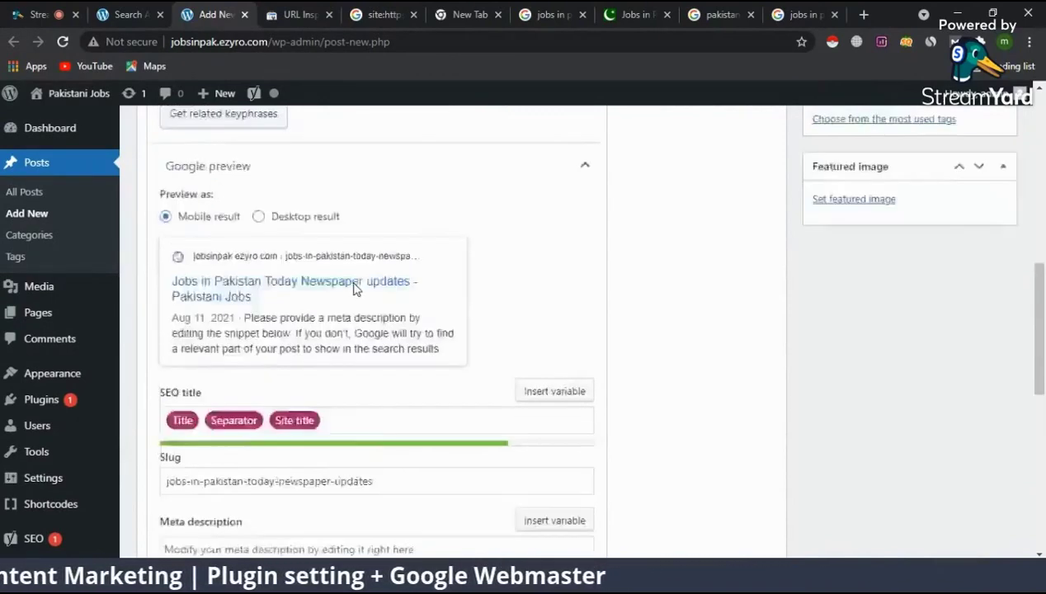
scroll(354, 283, "down", 1)
scroll(355, 283, "down", 1)
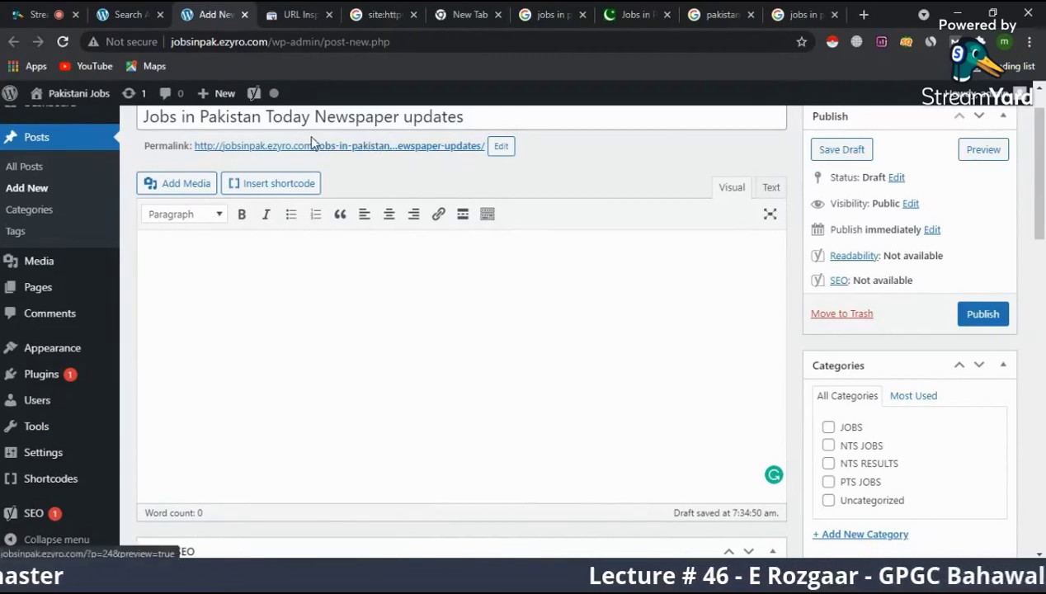
- In the Search Appearance content type settings, remove the Page variable from the Pages SEO title and save the changes
left_click(136, 14)
scroll(328, 329, "down", 6)
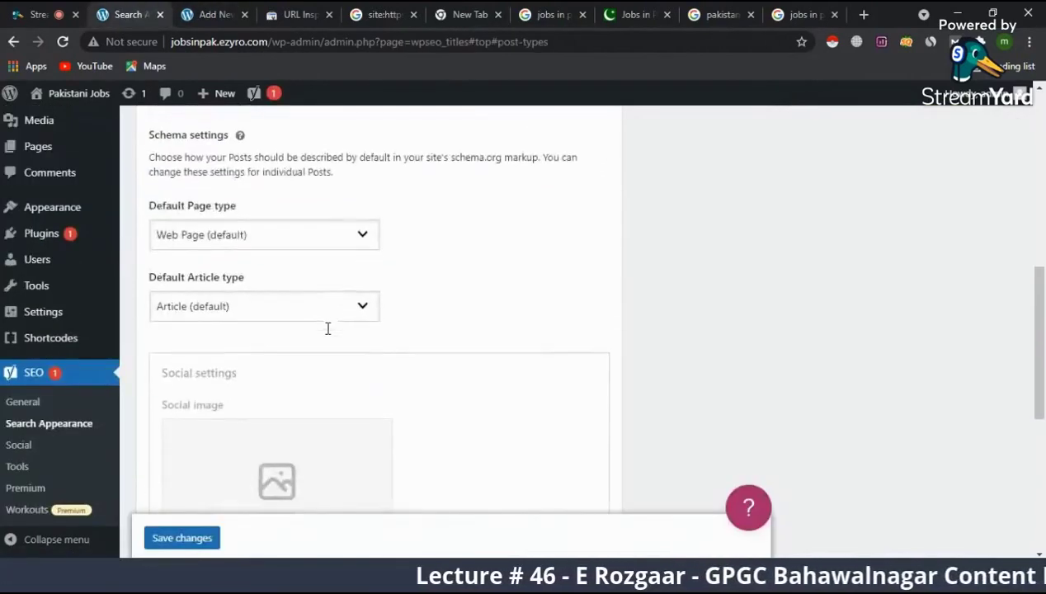
scroll(328, 334, "down", 2)
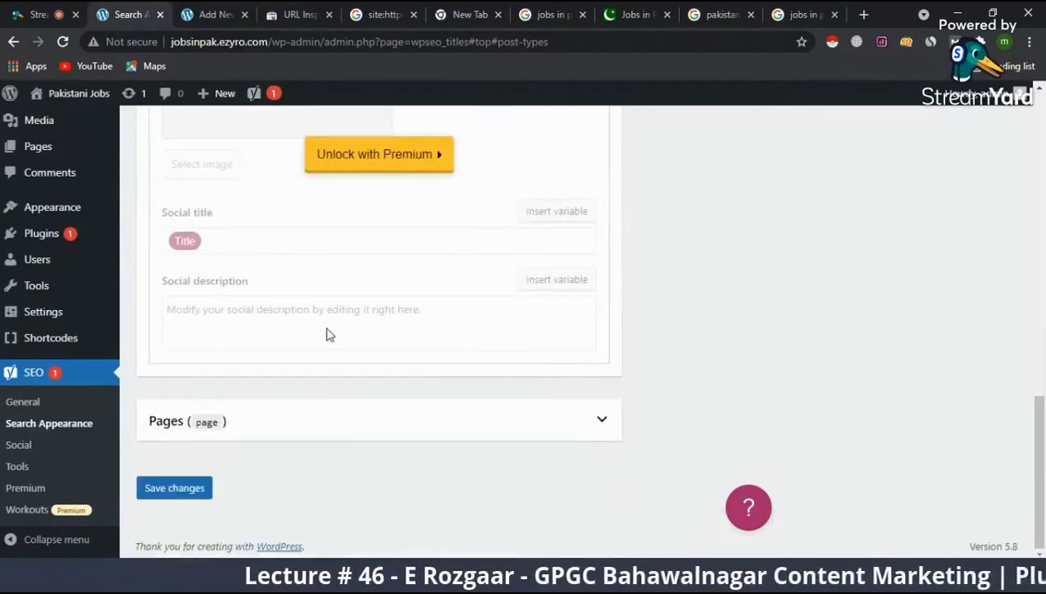
left_click(434, 428)
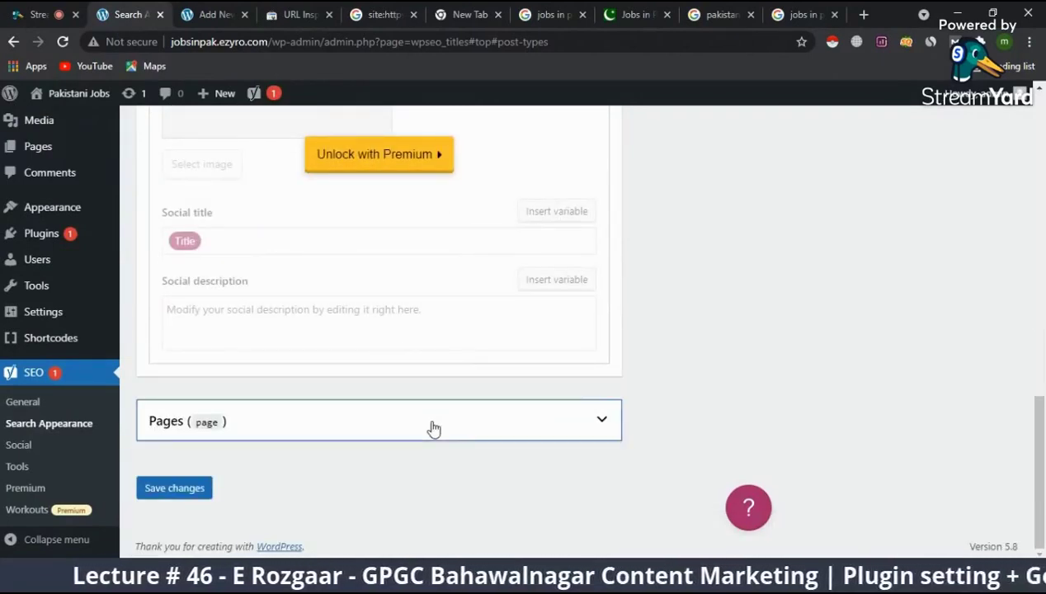
scroll(442, 346, "down", 3)
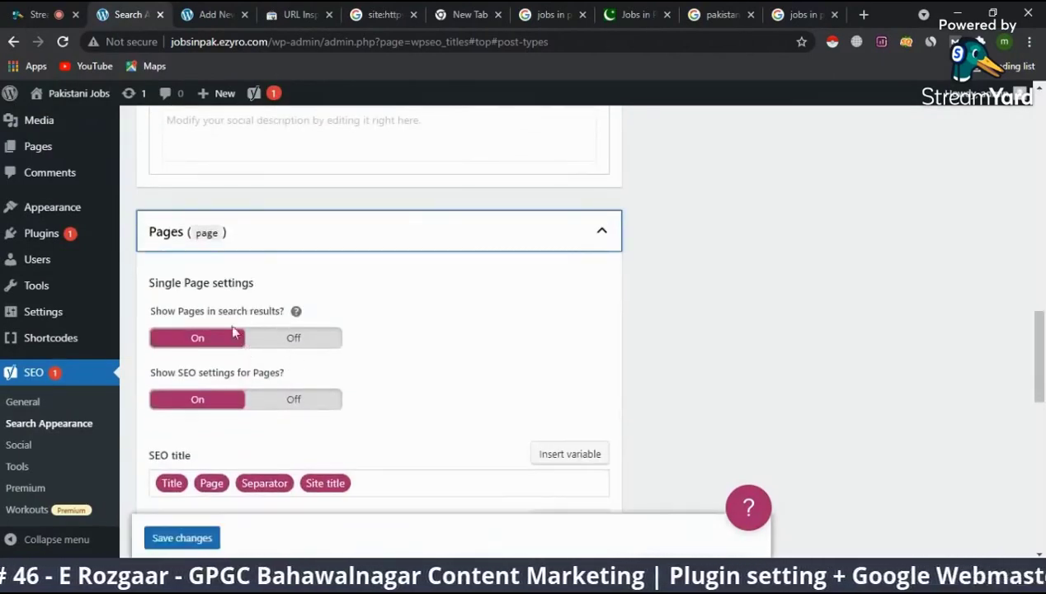
scroll(229, 376, "down", 2)
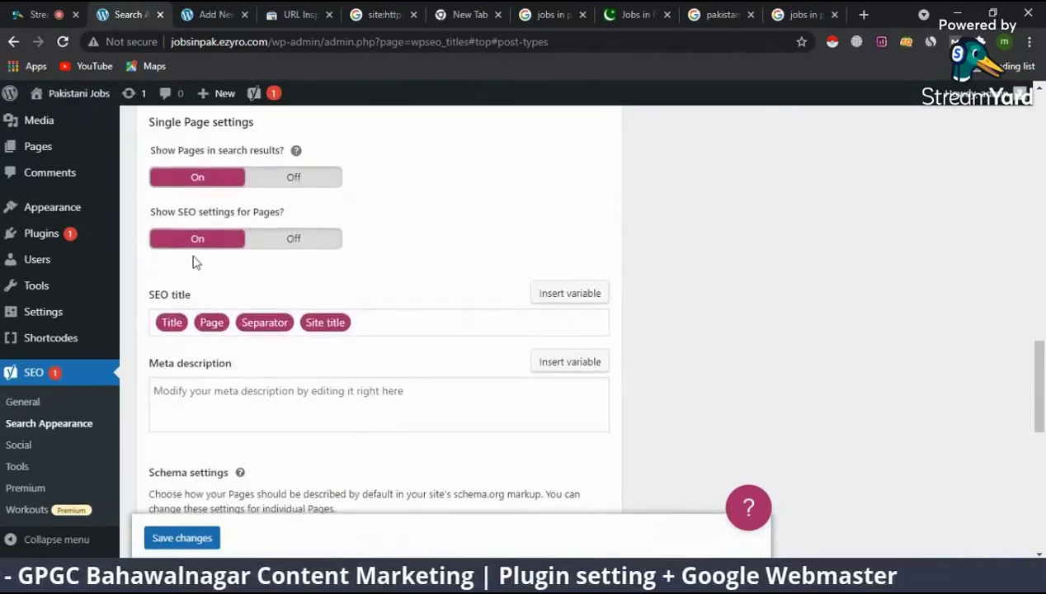
left_click(230, 327)
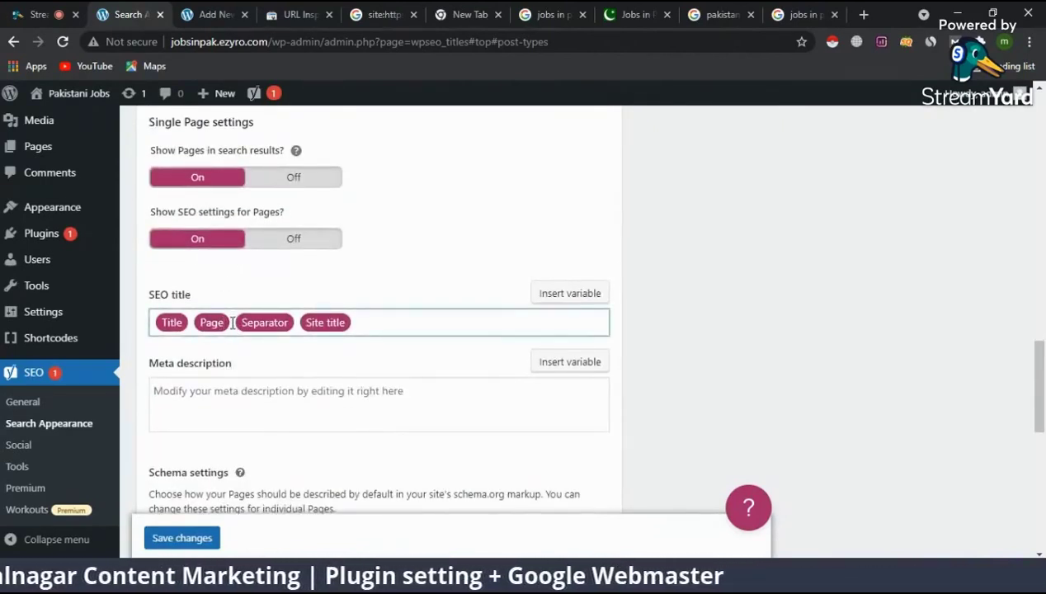
key("BackSpace")
scroll(312, 419, "down", 3)
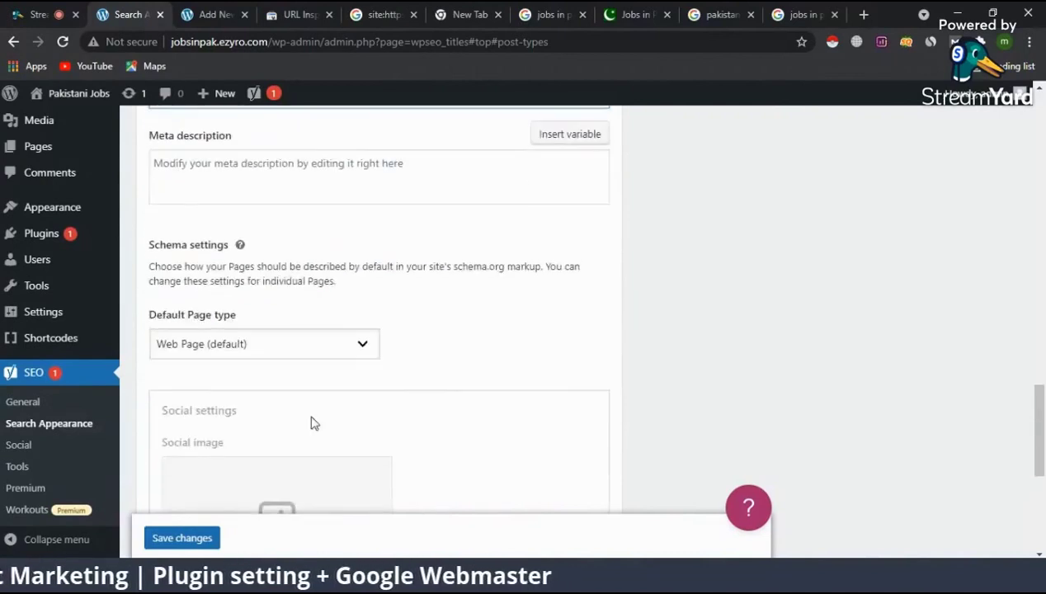
scroll(239, 381, "down", 5)
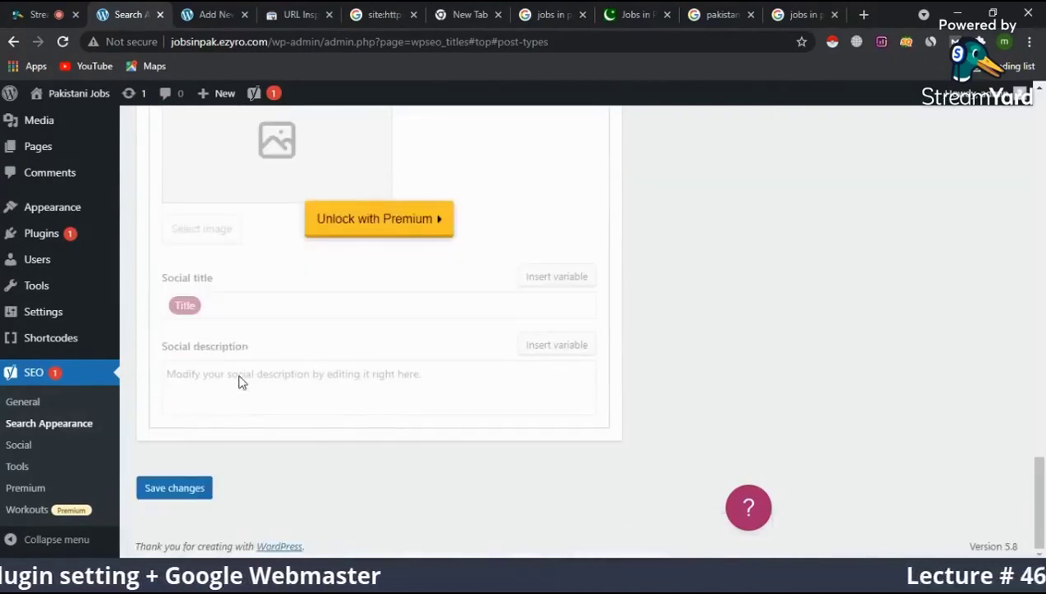
left_click(174, 489)
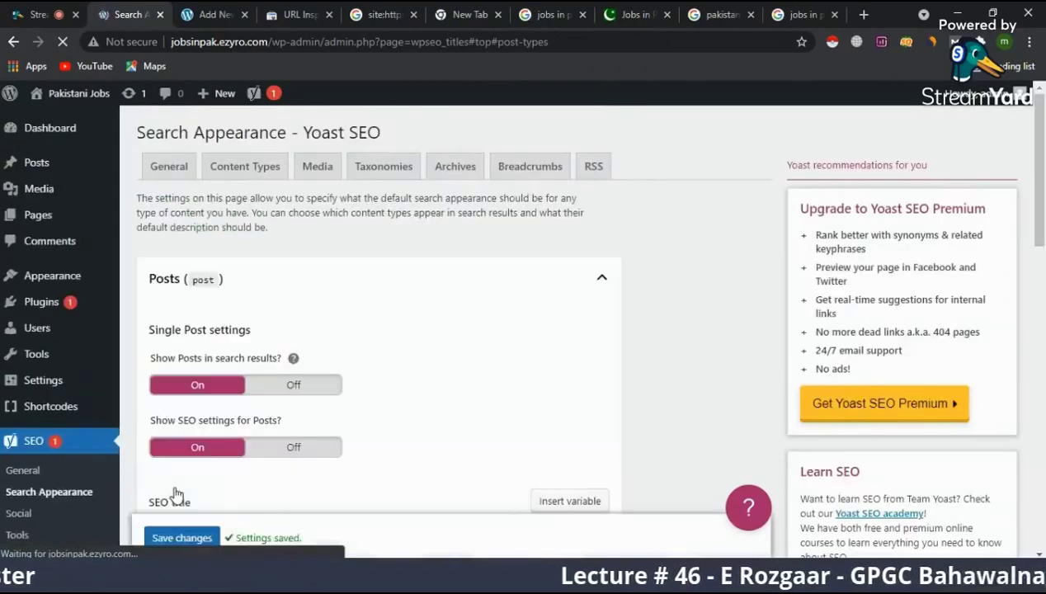
- Check the media attachment URL setting and remove the Page variable and the word Archives from the Categories SEO title under Taxonomies
left_click(316, 168)
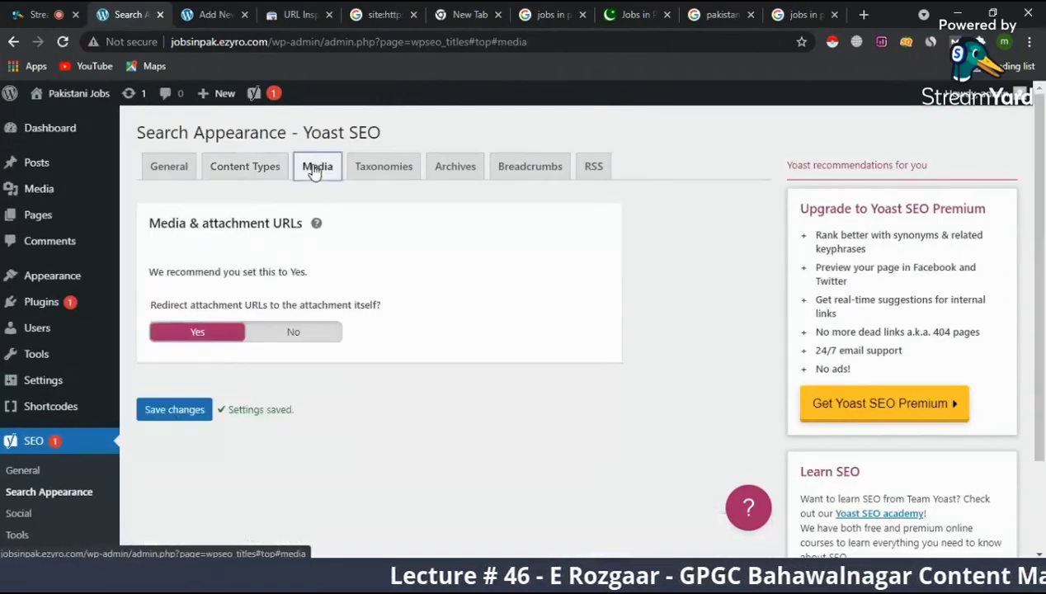
scroll(354, 335, "down", 1)
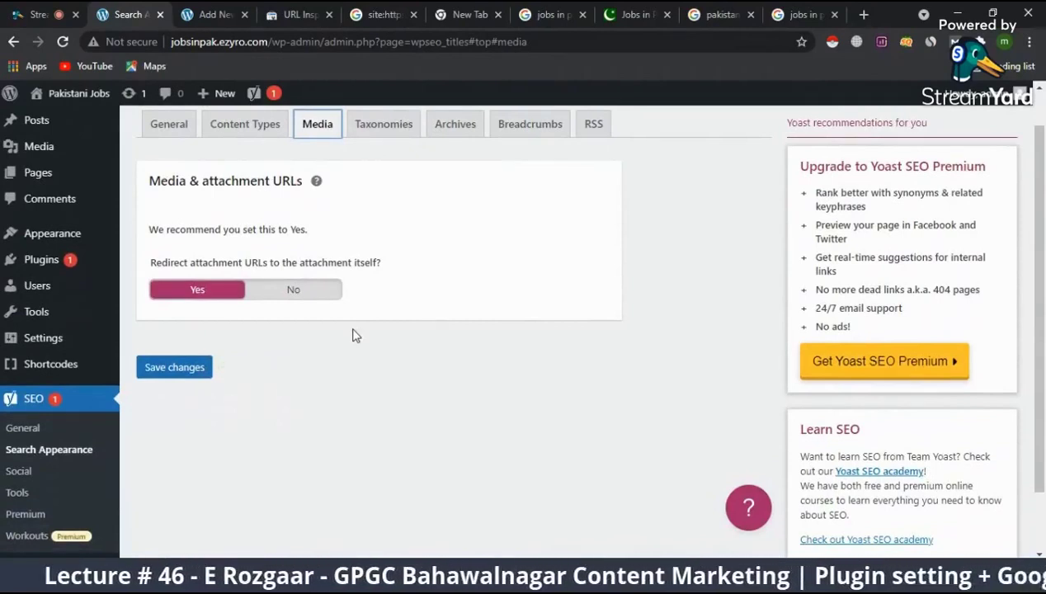
scroll(355, 335, "up", 1)
left_click(385, 174)
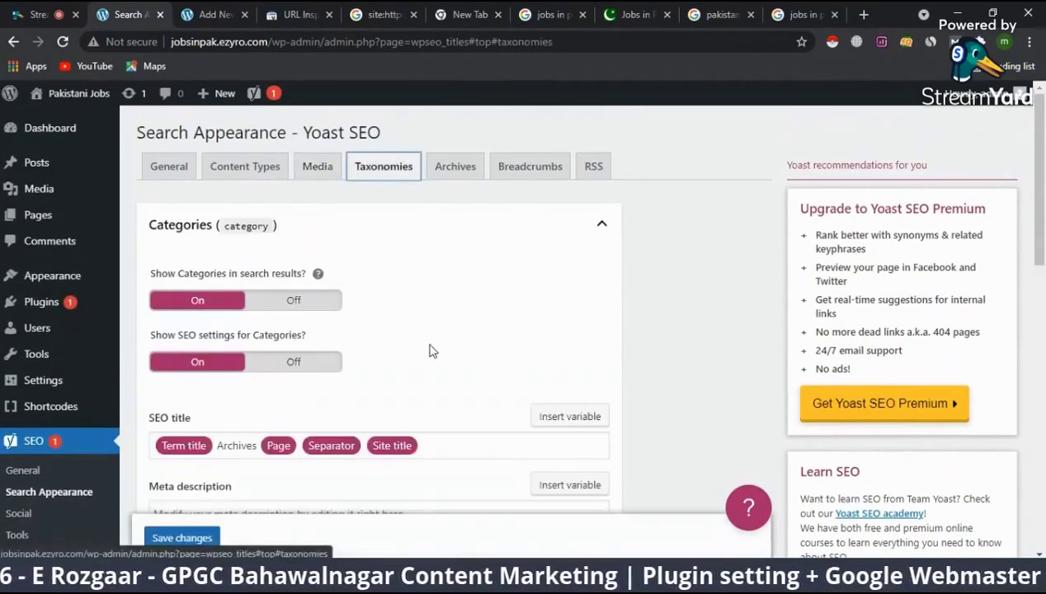
scroll(429, 352, "down", 3)
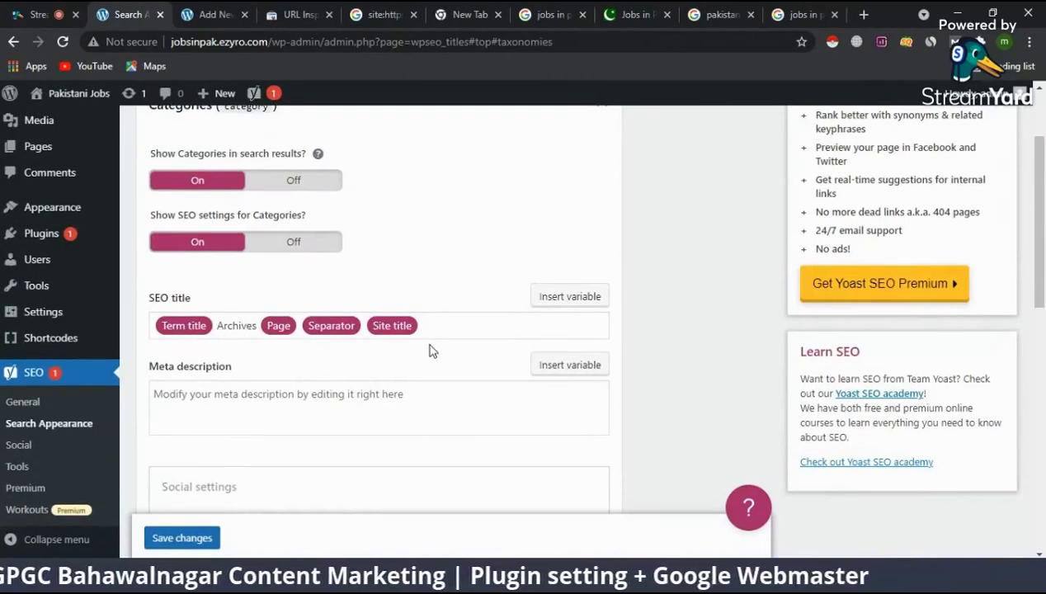
left_click(298, 328)
key("BackSpace")
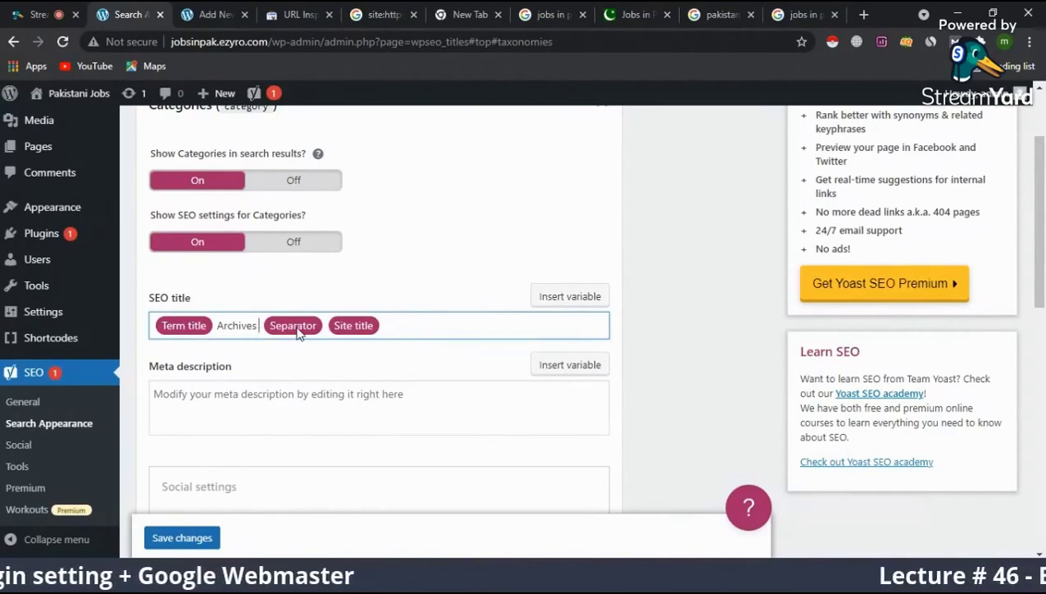
key("BackSpace")
key("BackSpace")
key("BackSpace")
key("BackSpace")
key("BackSpace")
key("BackSpace")
key("BackSpace")
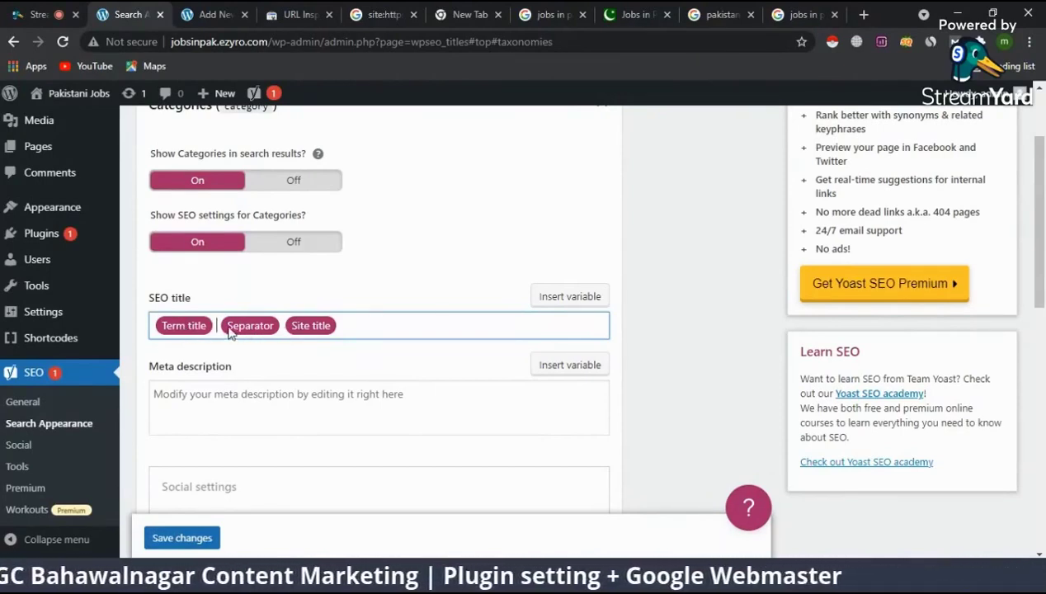
key("BackSpace")
left_click(541, 250)
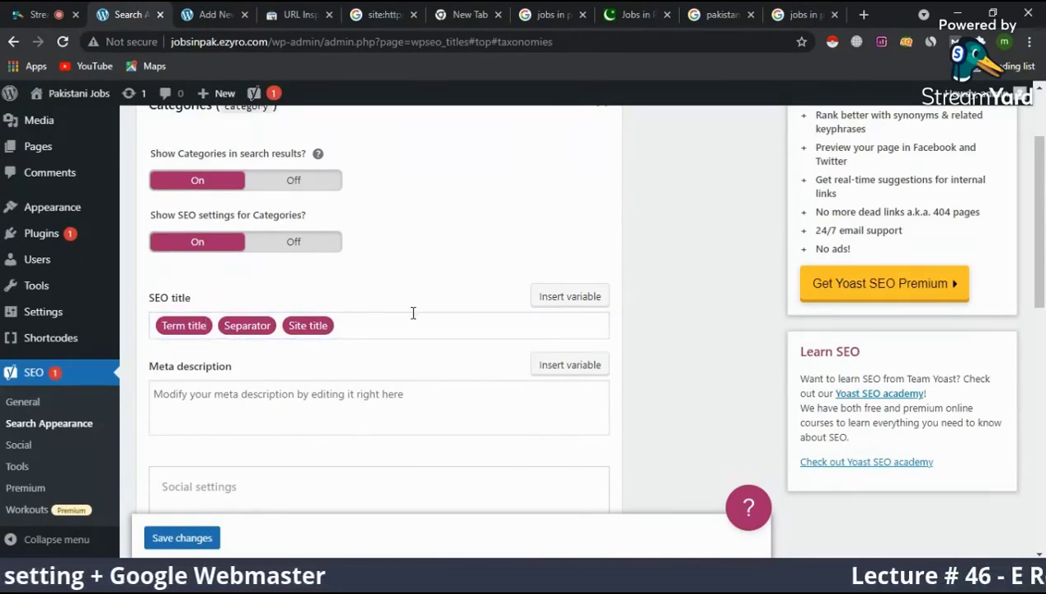
- Examine pakistanjobsbank.com as a reference, opening its Jobs by Date page in a new tab to compare its address with the homepage
scroll(472, 369, "down", 9)
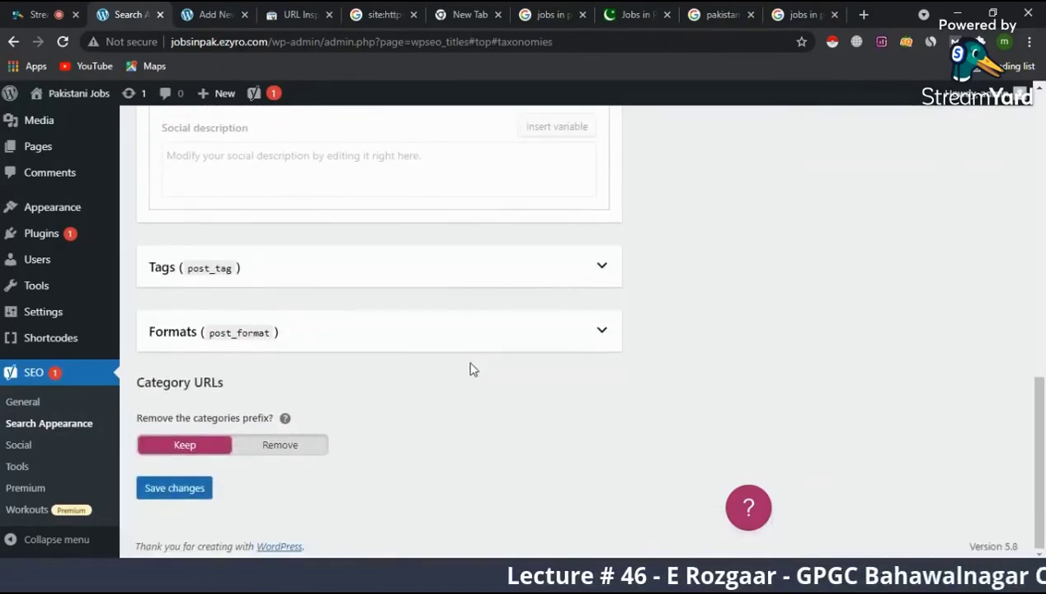
left_click(37, 14)
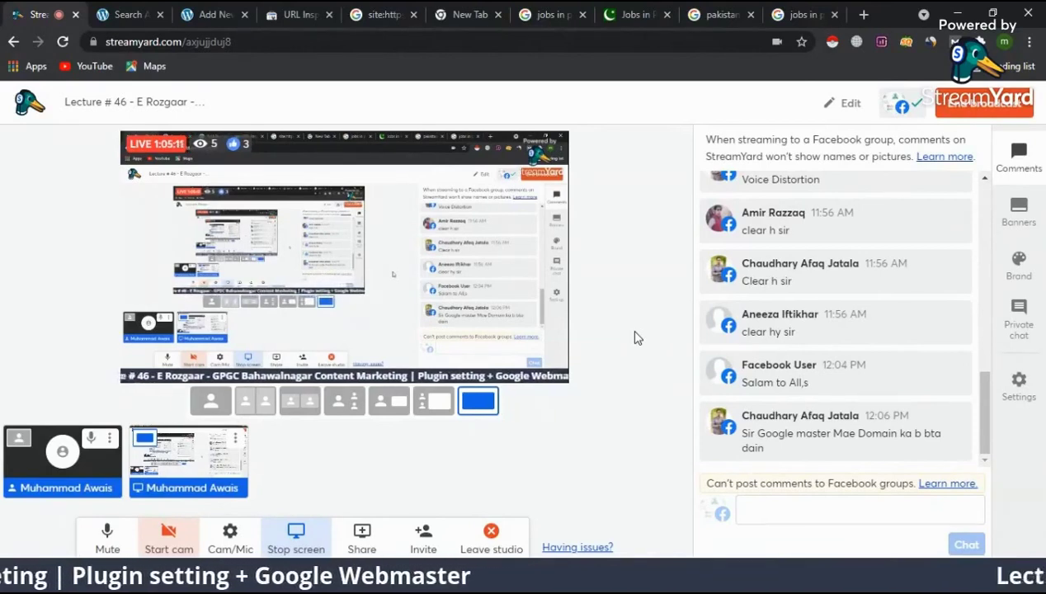
left_click(540, 14)
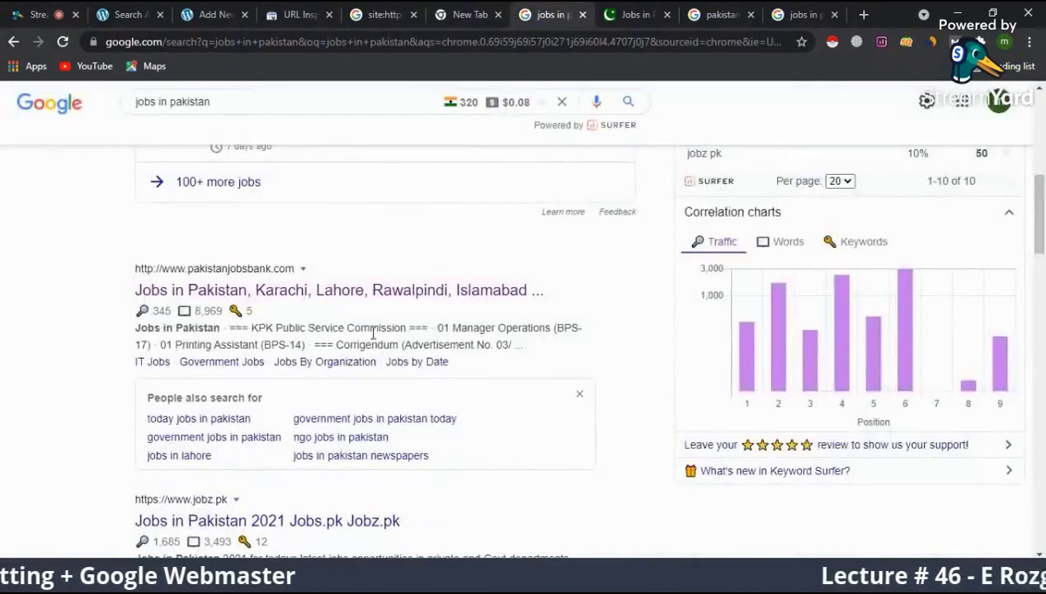
left_click(635, 14)
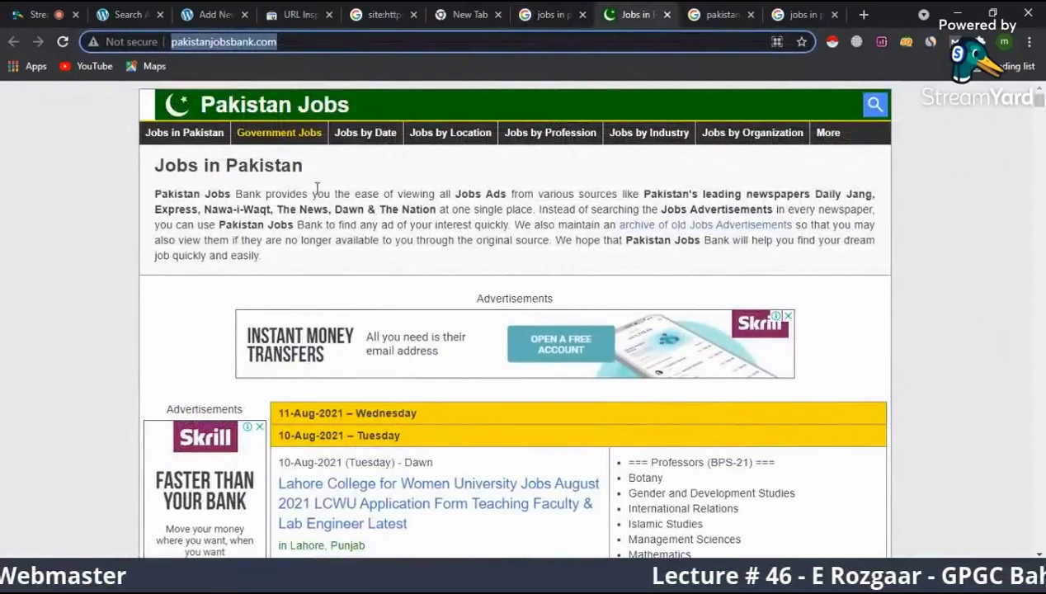
right_click(352, 136)
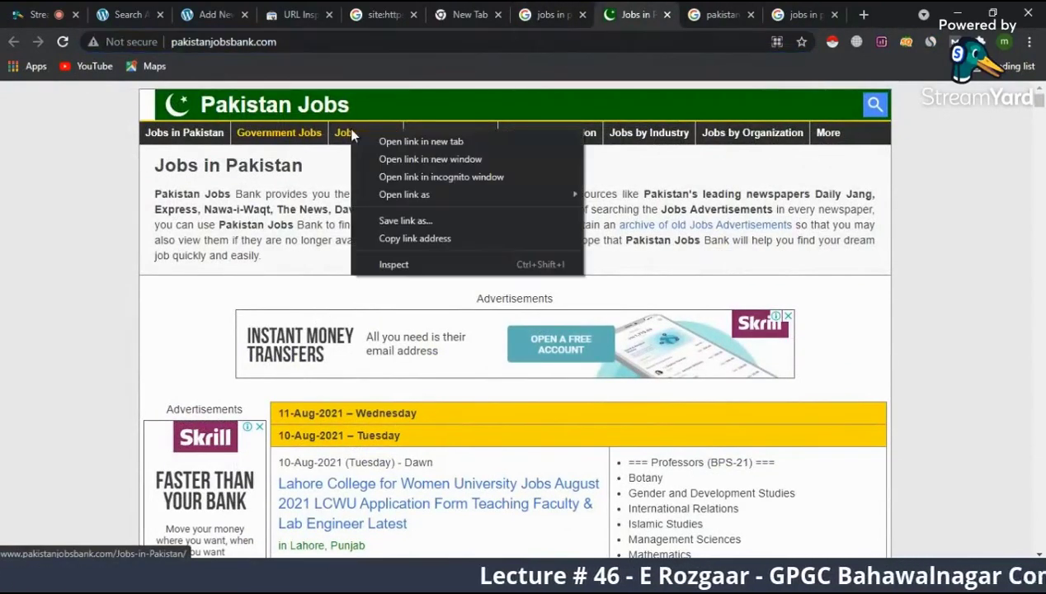
left_click(362, 136)
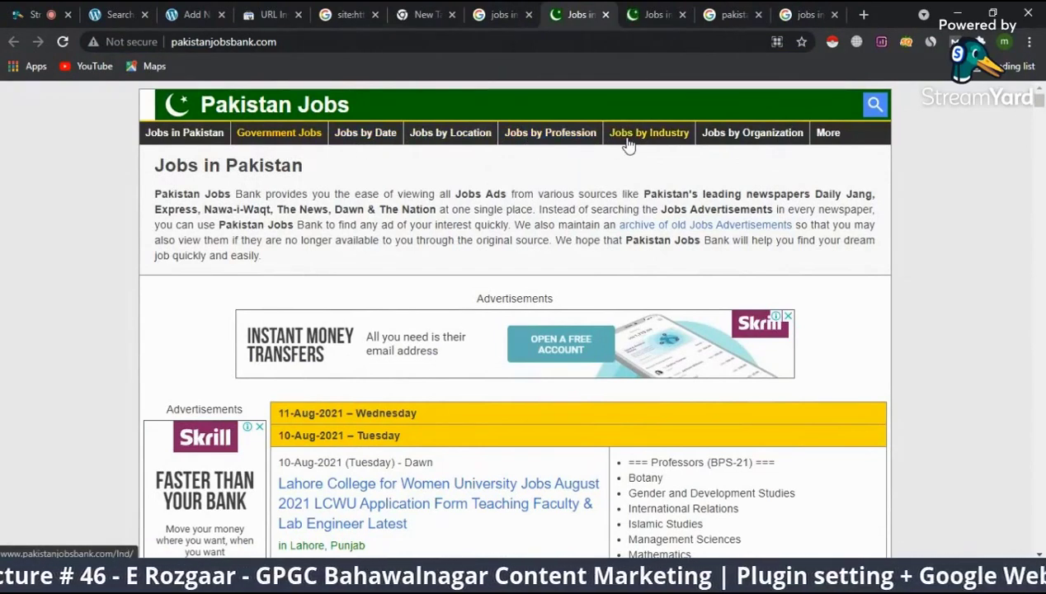
left_click(643, 10)
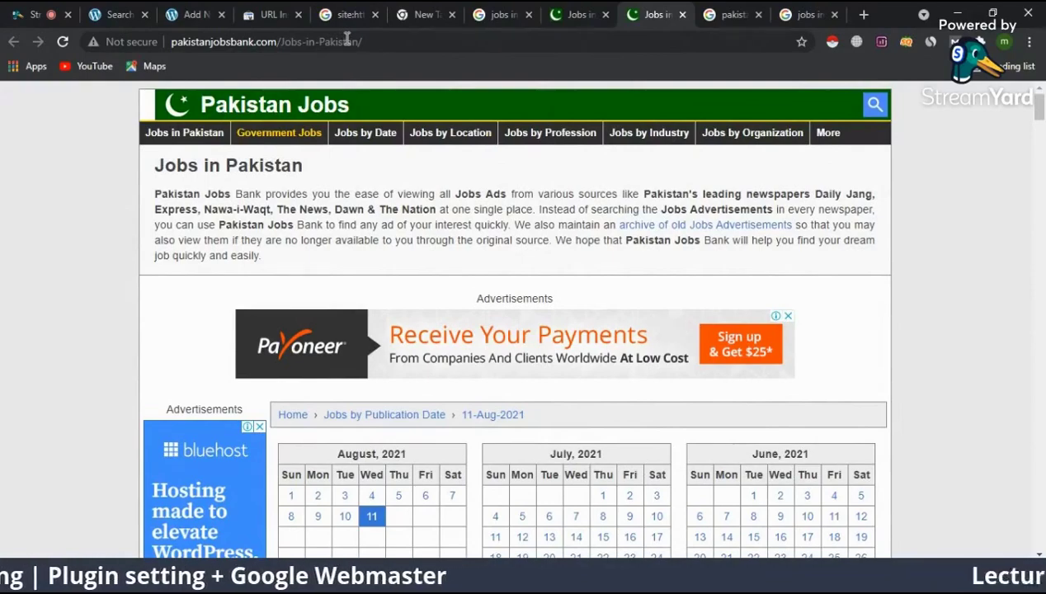
scroll(452, 260, "down", 12)
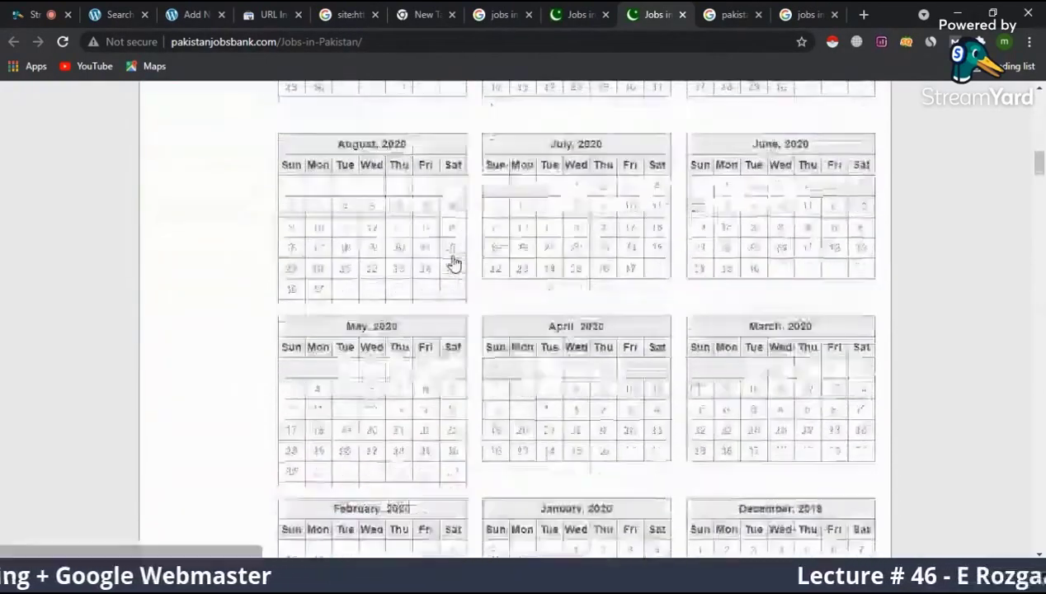
scroll(452, 260, "down", 10)
left_click(557, 9)
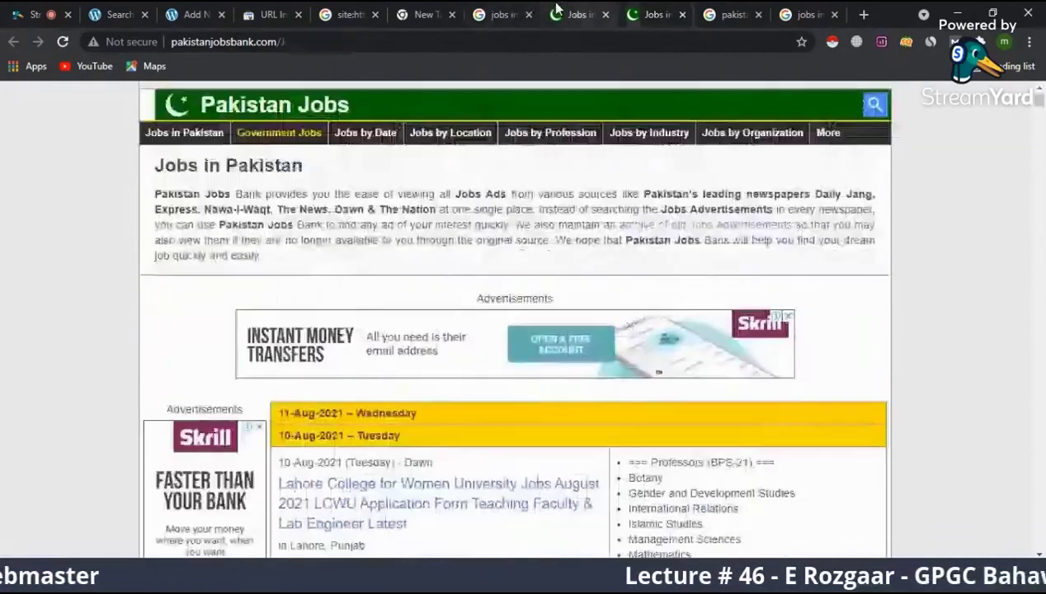
scroll(518, 388, "down", 5)
scroll(518, 387, "up", 5)
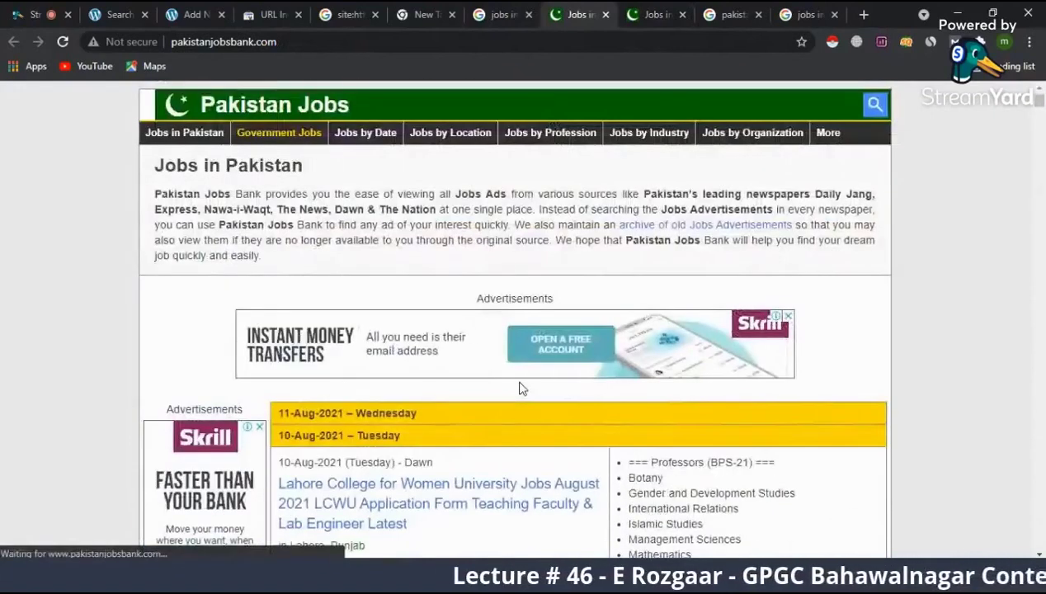
left_click(290, 106)
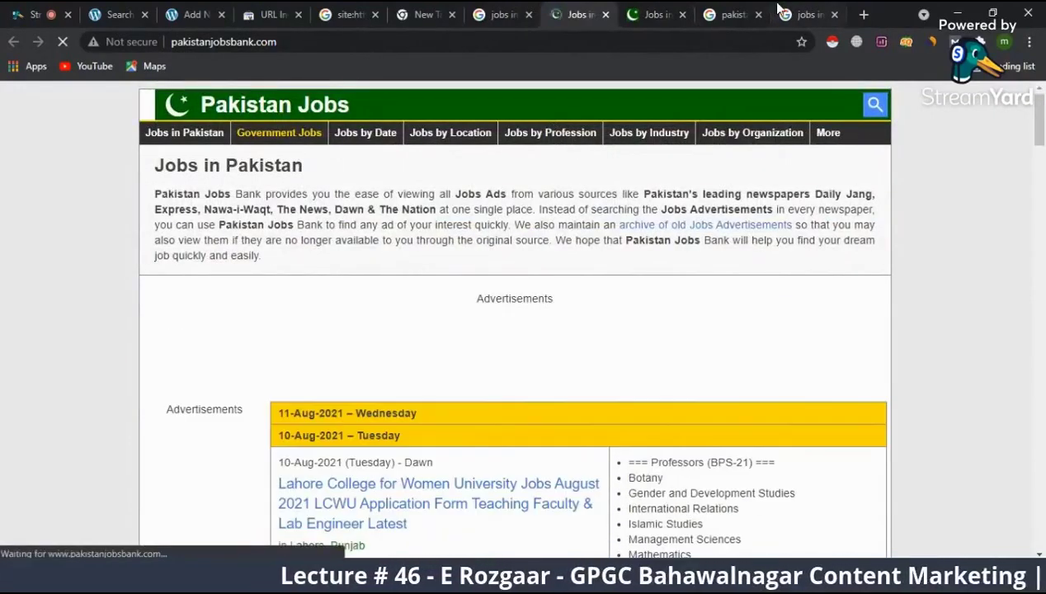
left_click(780, 10)
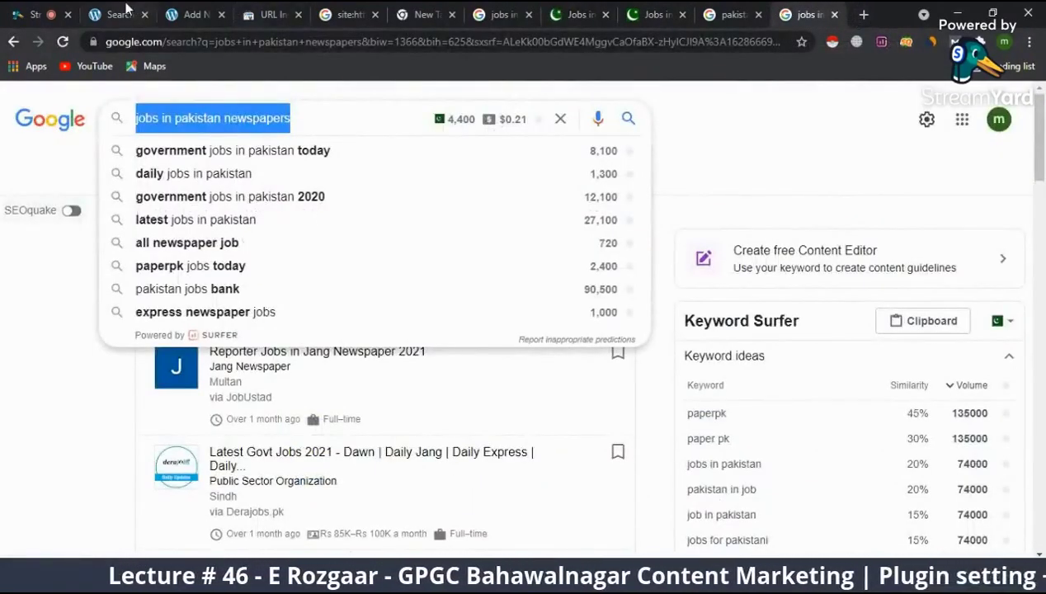
- Open the Pakistani Jobs site and its PTS JOBS category page in new tabs and highlight "category" in the page address
left_click(126, 8)
mouse_move(72, 93)
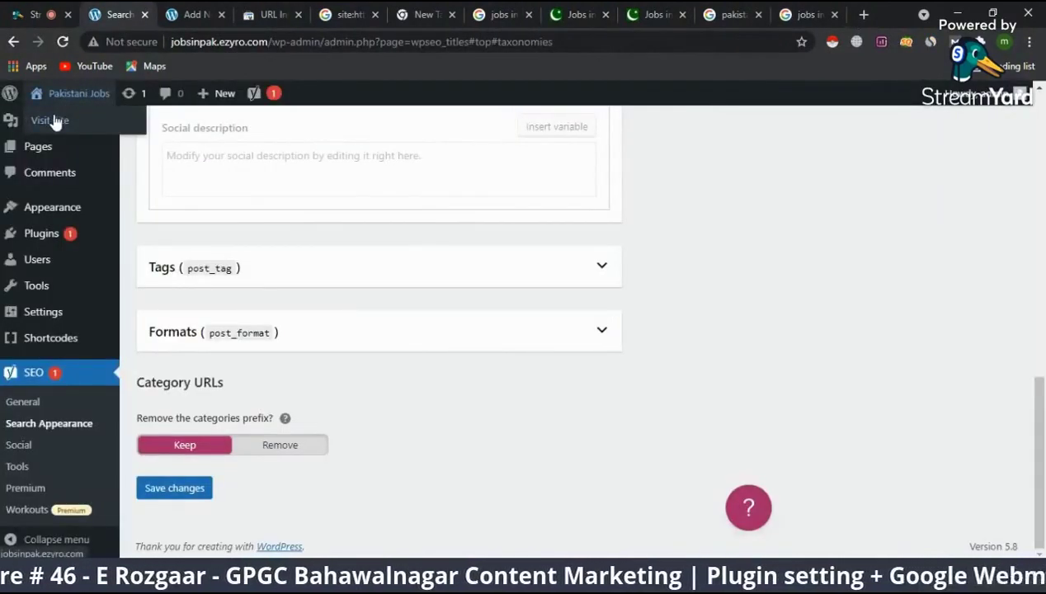
right_click(54, 121)
left_click(59, 125)
left_click(169, 10)
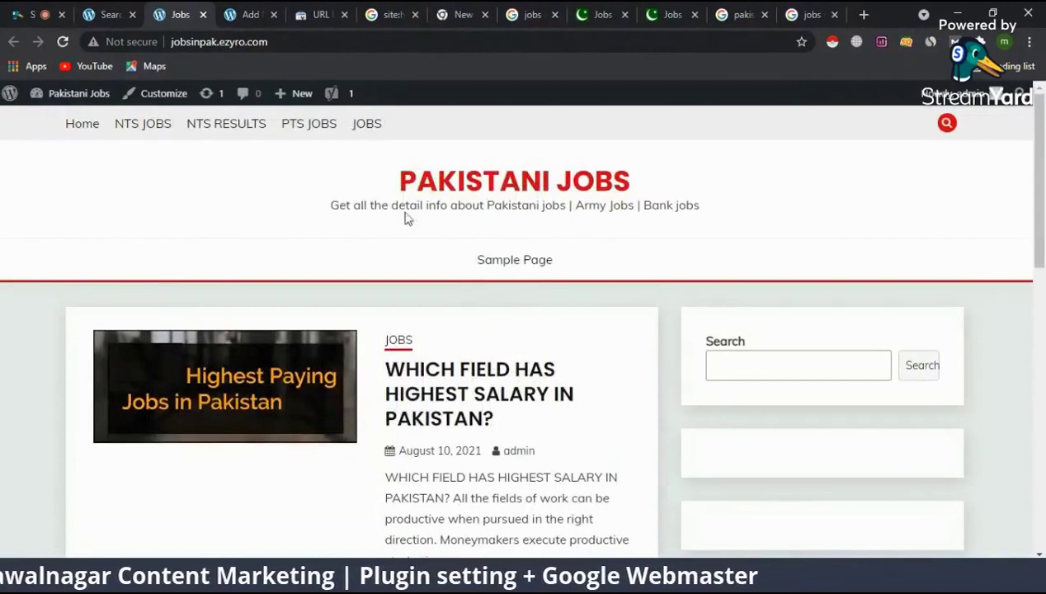
right_click(312, 122)
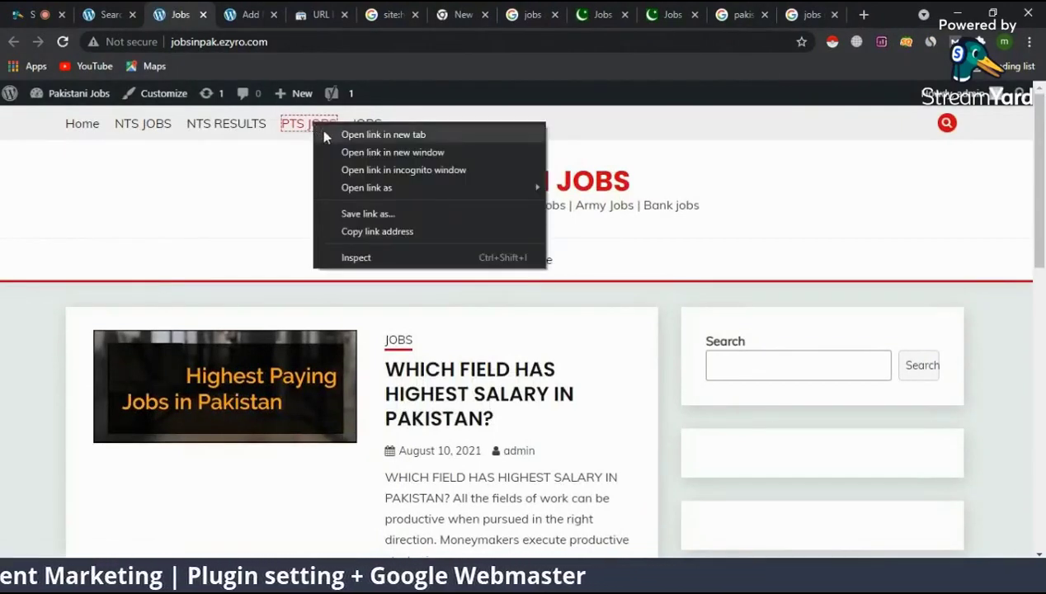
left_click(320, 129)
left_click(221, 8)
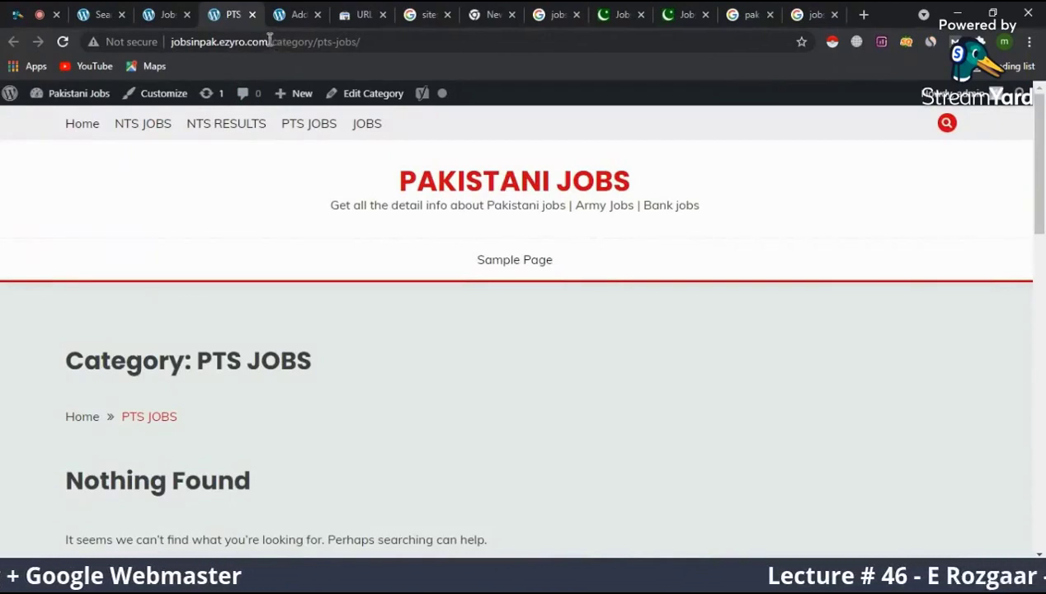
left_click_drag(272, 41, 313, 50)
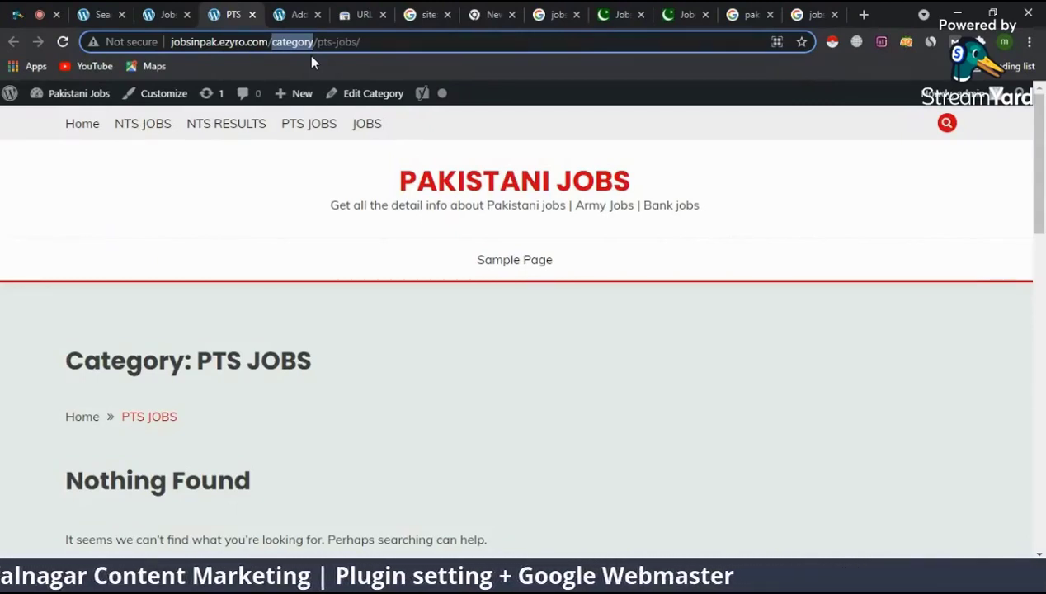
- Set the categories prefix option under Category URLs to Remove and save the Search Appearance changes
left_click(108, 14)
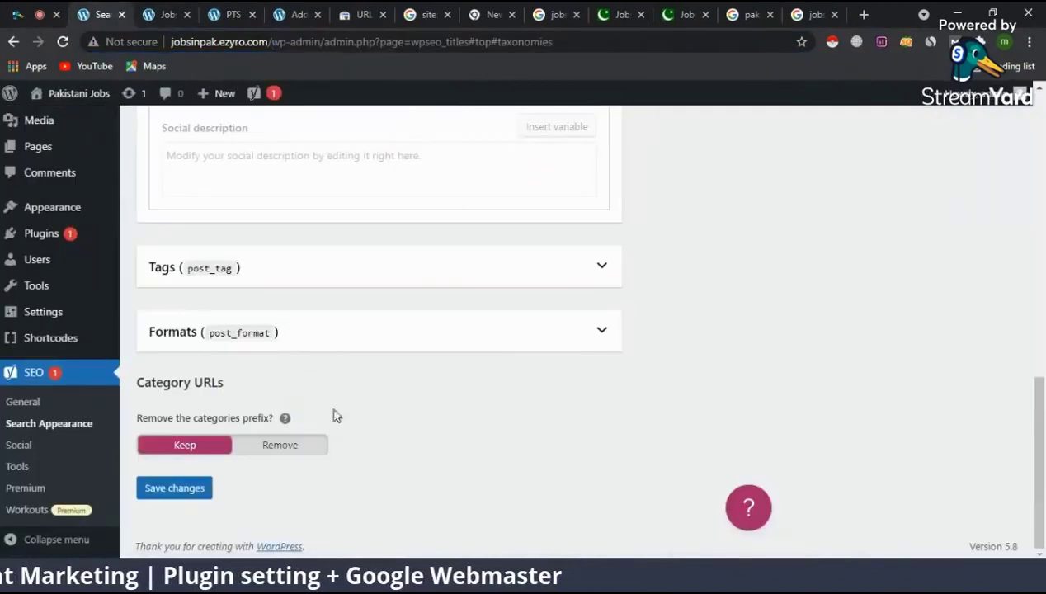
left_click(260, 447)
left_click(191, 488)
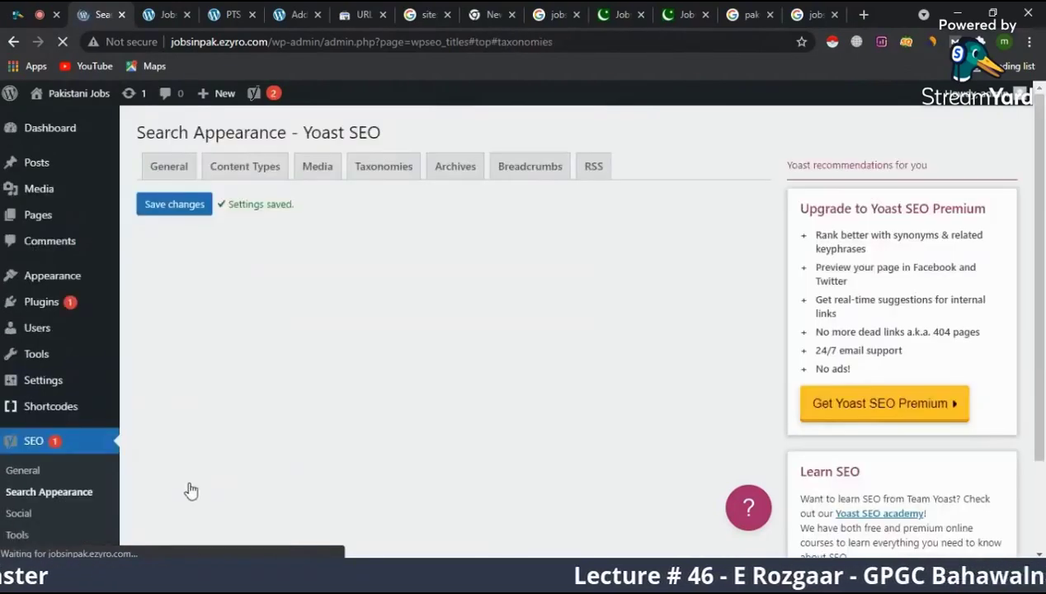
- Reload the PTS JOBS category page and check its address for the category prefix
left_click(230, 10)
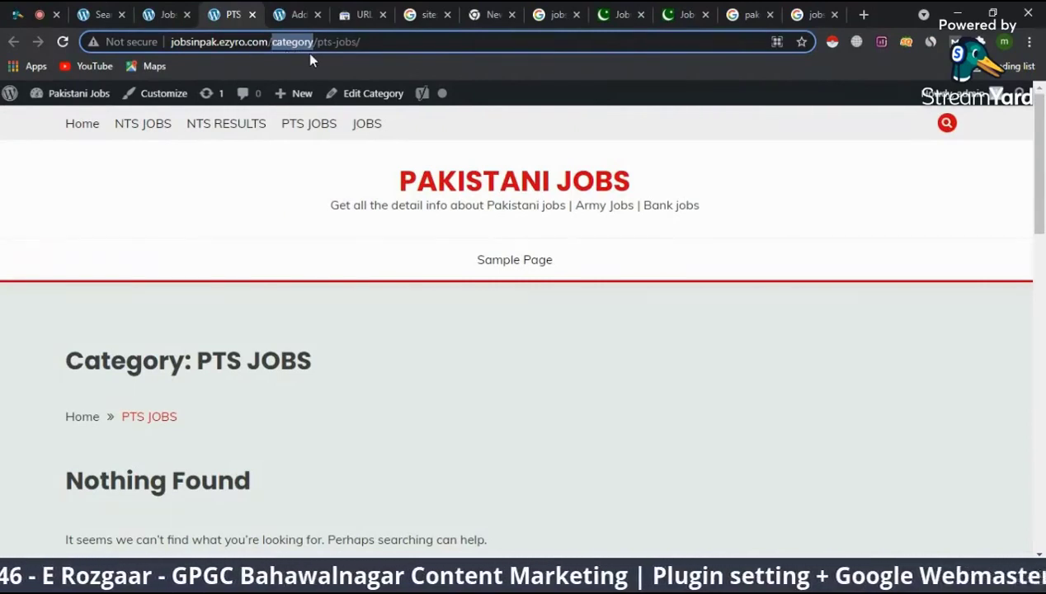
left_click(63, 41)
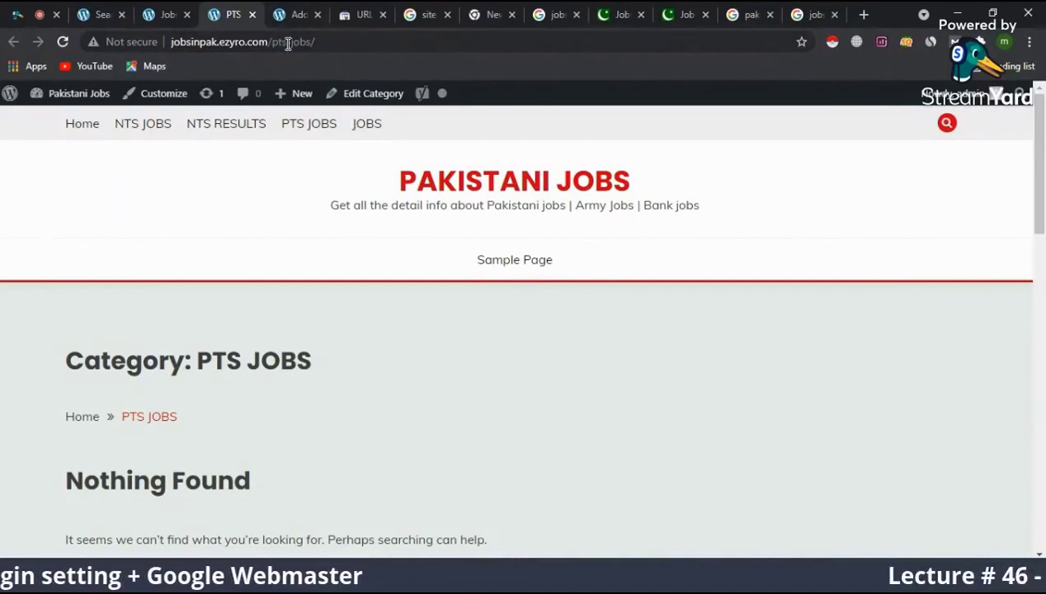
scroll(371, 245, "down", 4)
scroll(371, 245, "up", 4)
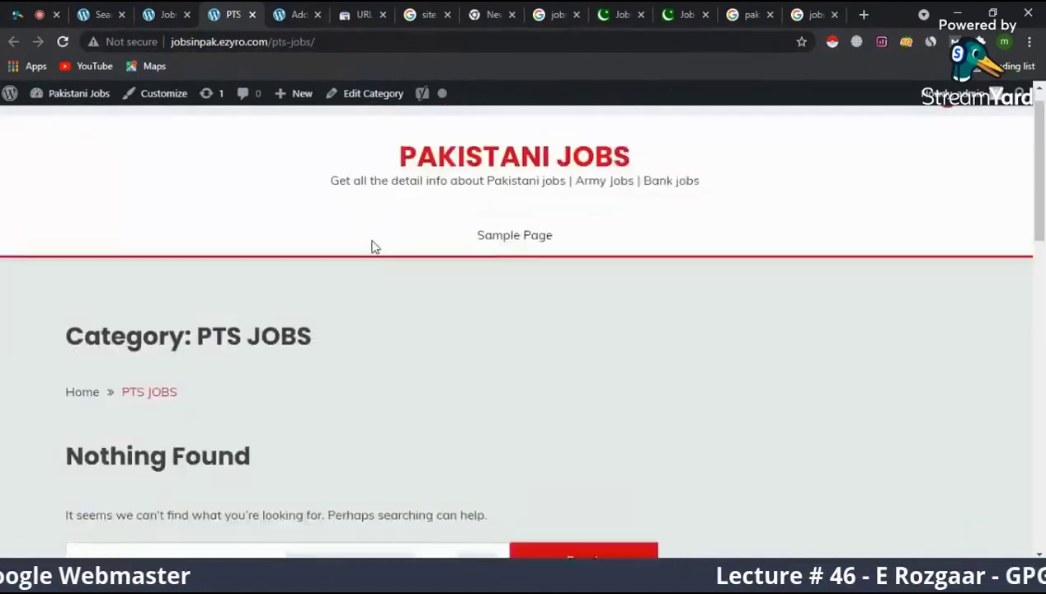
- Close the pakistanjobsbank.com reference pages and the Google job search tabs, keeping the WordPress and Search Console tabs open
key("ctrl+1")
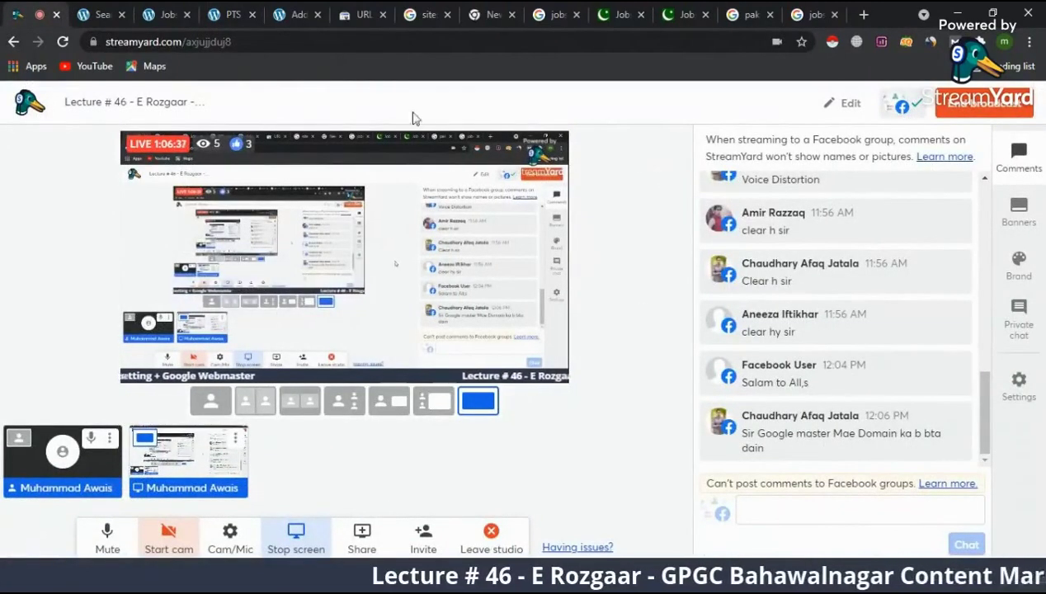
left_click(301, 8)
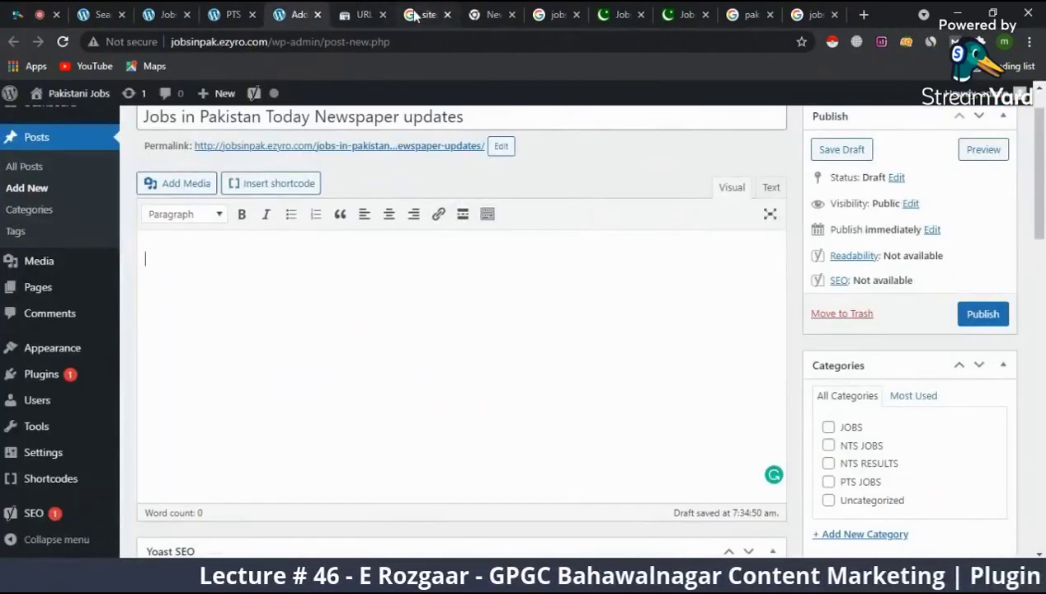
left_click(505, 11)
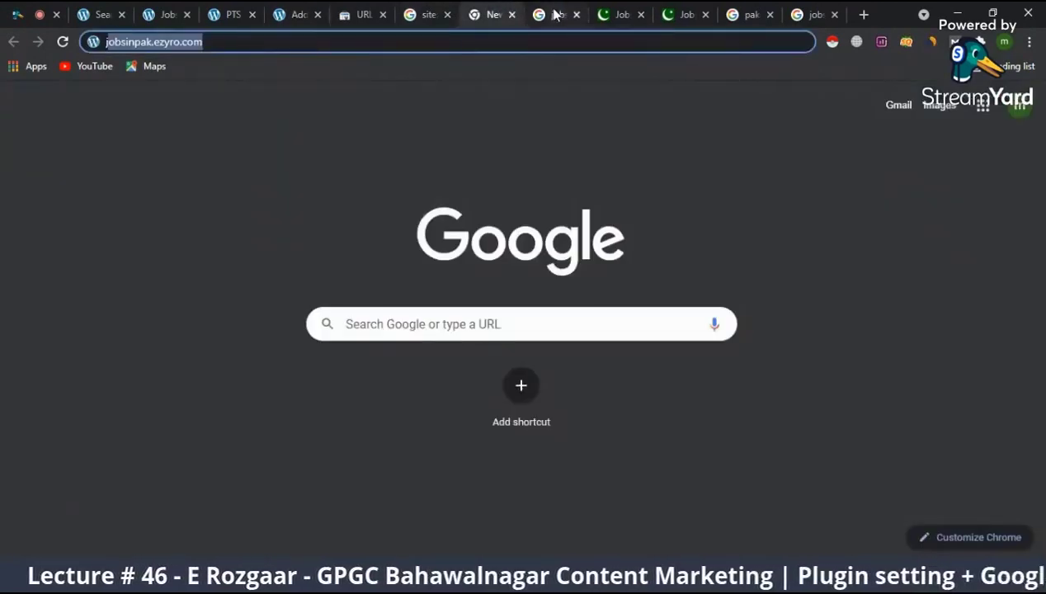
left_click(555, 14)
left_click(619, 14)
left_click(641, 15)
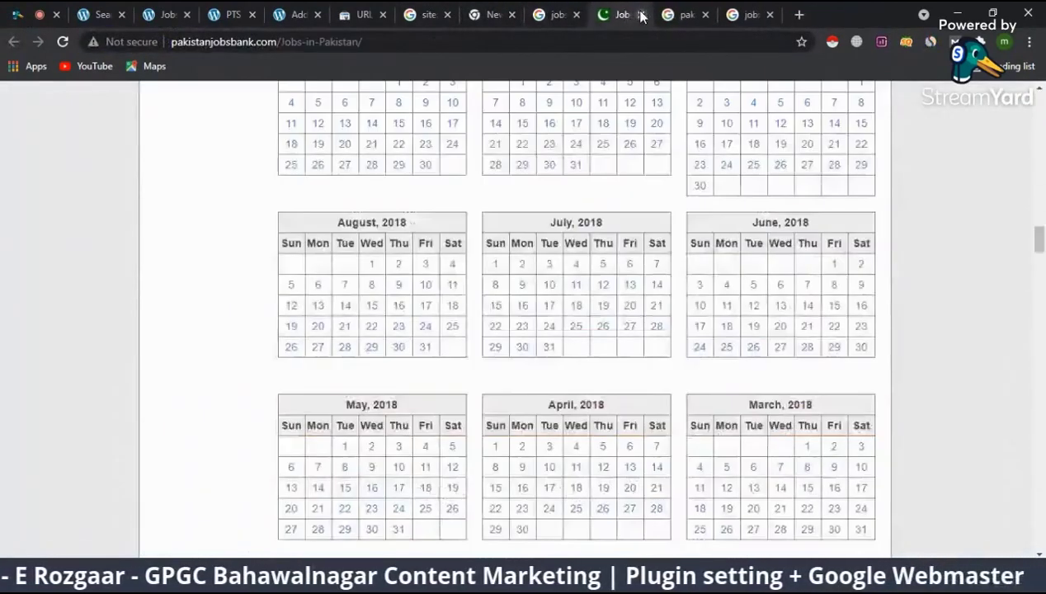
left_click(641, 15)
left_click(640, 14)
left_click(641, 15)
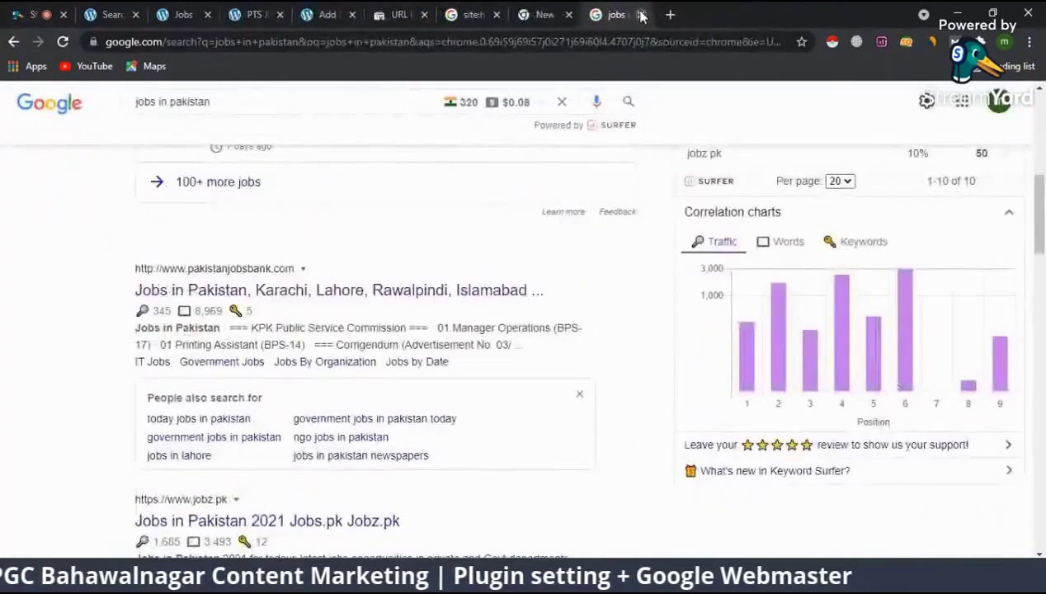
left_click(641, 15)
- Return to the Yoast Search Appearance page and recheck the Categories and Category URLs settings under Taxonomies
left_click(230, 12)
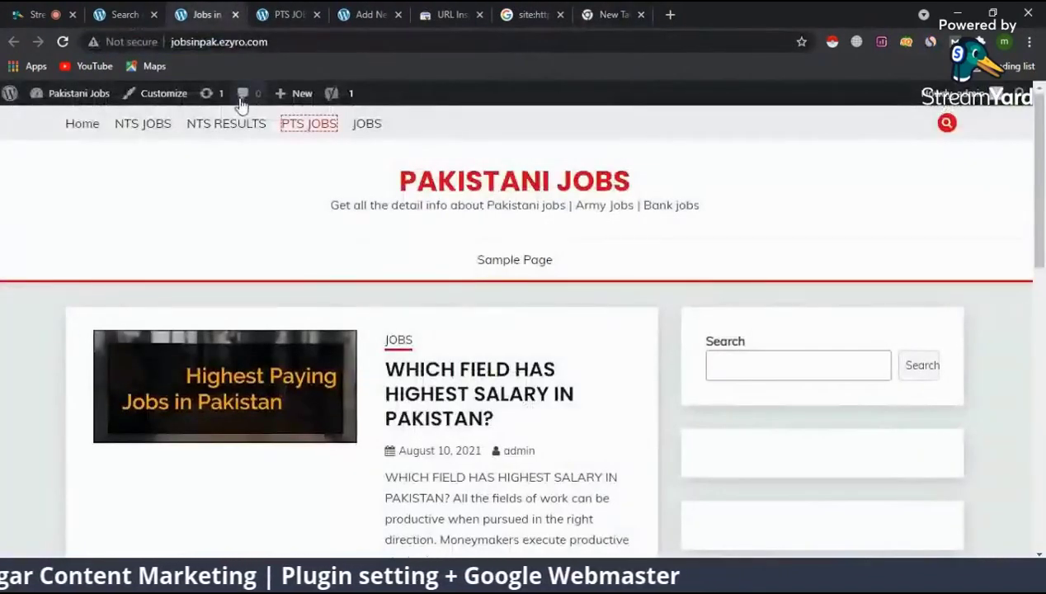
left_click(145, 12)
scroll(451, 389, "down", 3)
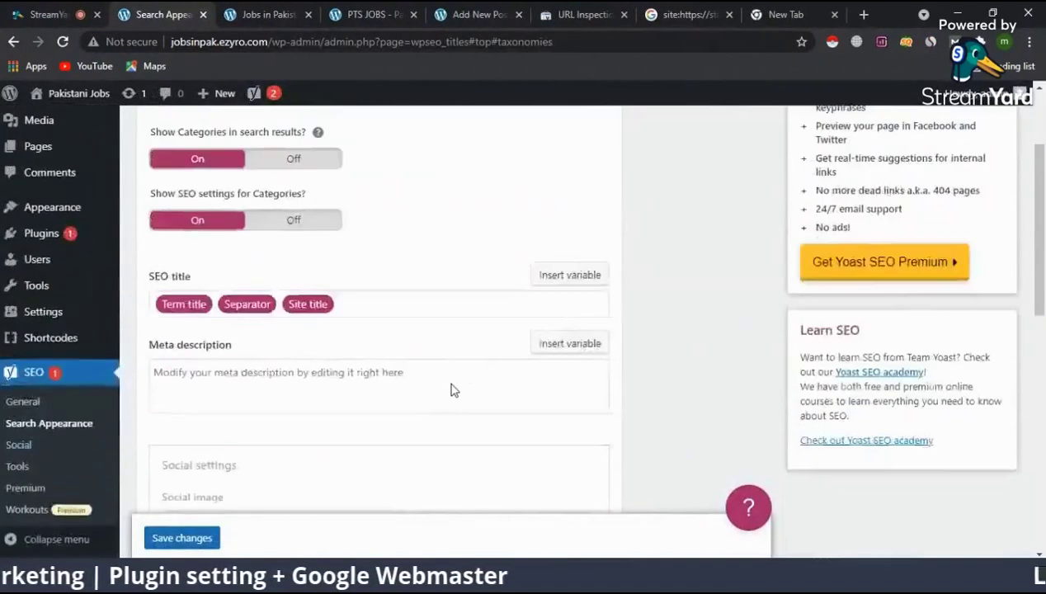
scroll(450, 390, "down", 8)
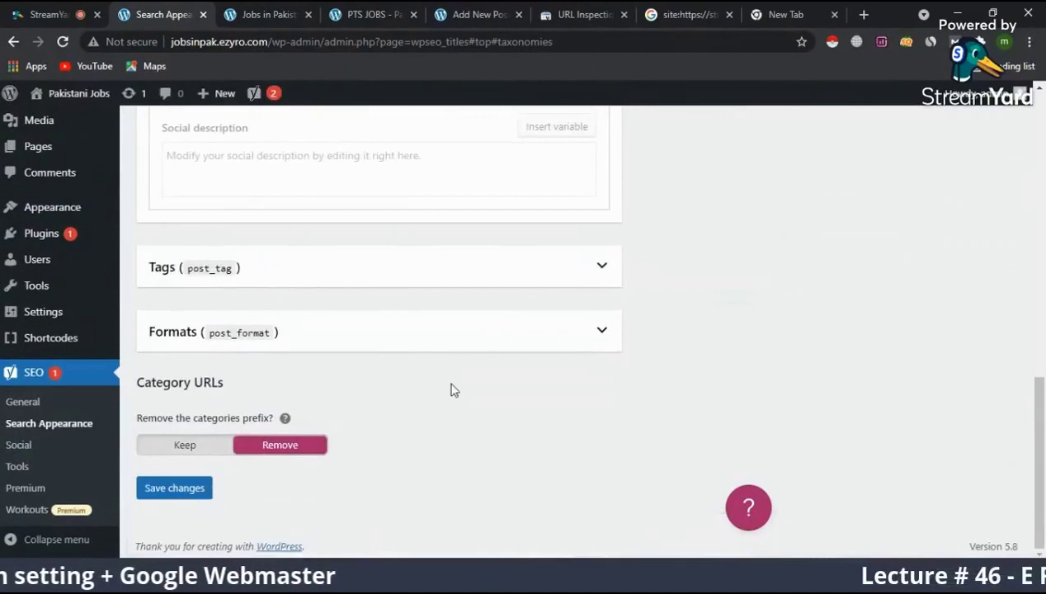
scroll(451, 389, "up", 10)
scroll(451, 389, "down", 2)
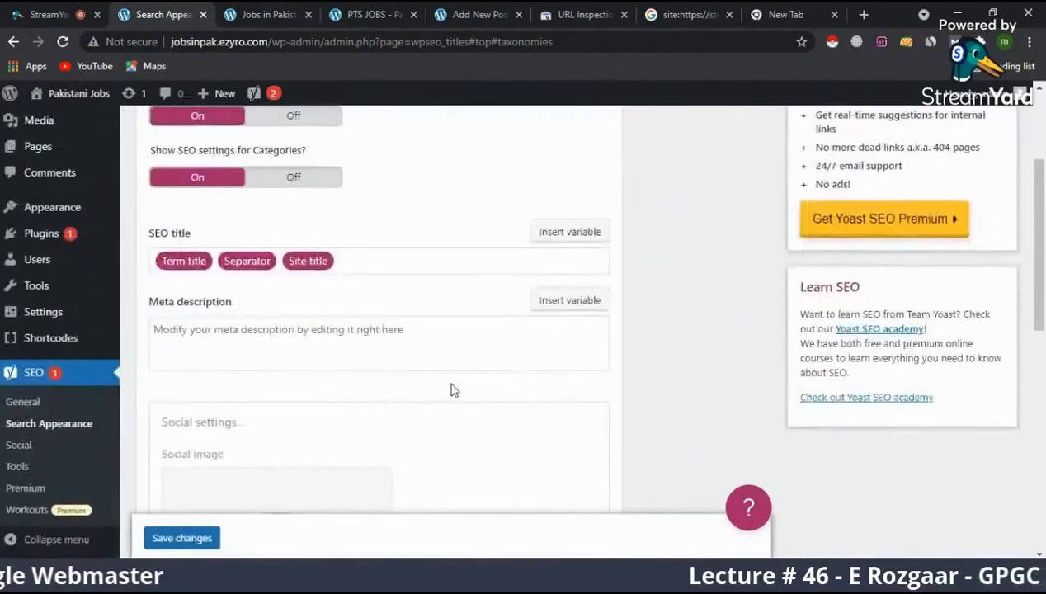
scroll(450, 389, "down", 8)
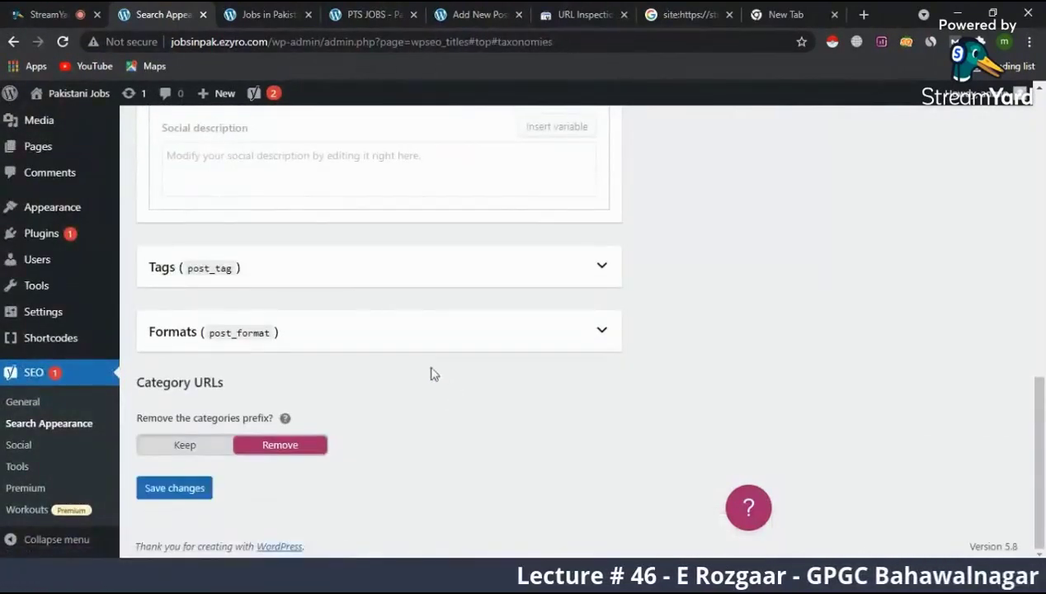
- Remove the word Archives and the Page variable from the Tags SEO title and save the changes
left_click(397, 276)
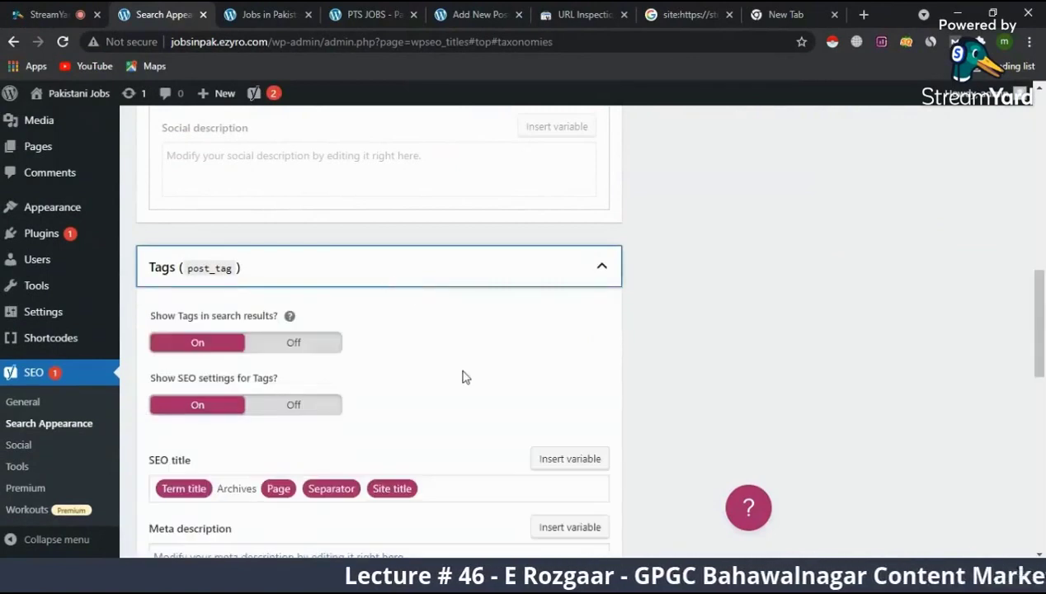
scroll(463, 374, "down", 2)
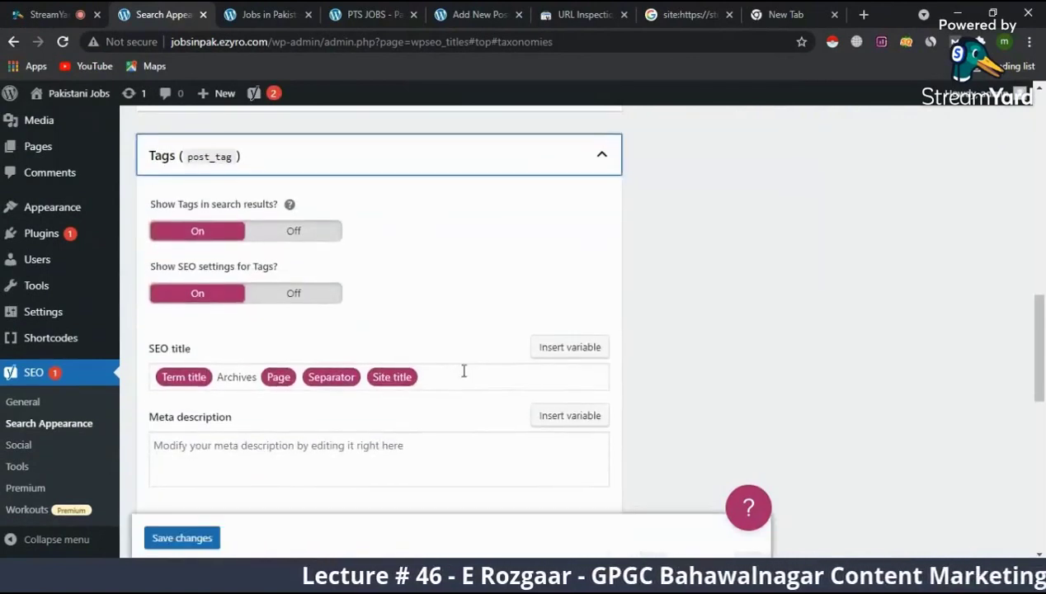
left_click(263, 382)
key("BackSpace")
key("BackSpace")
key("BackSpace")
key("BackSpace")
key("BackSpace")
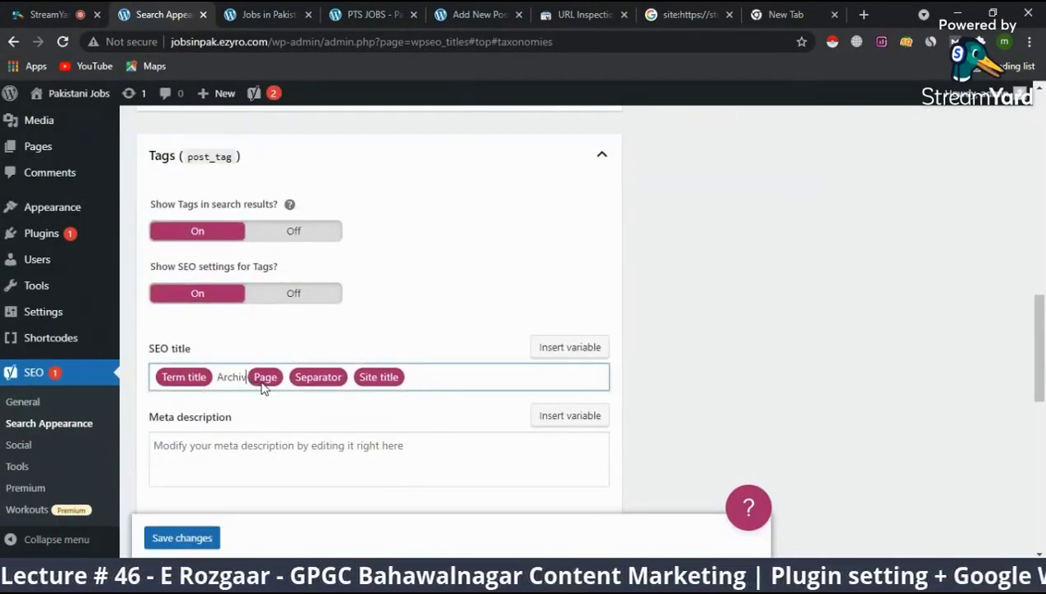
key("BackSpace")
key("BackSpace")
key("BackSpace")
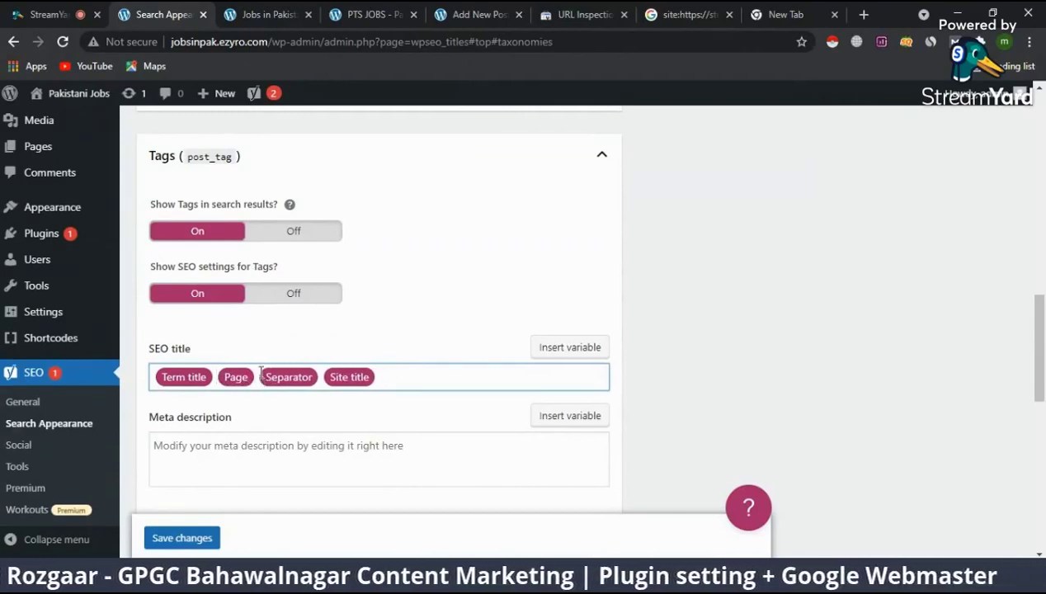
key("BackSpace")
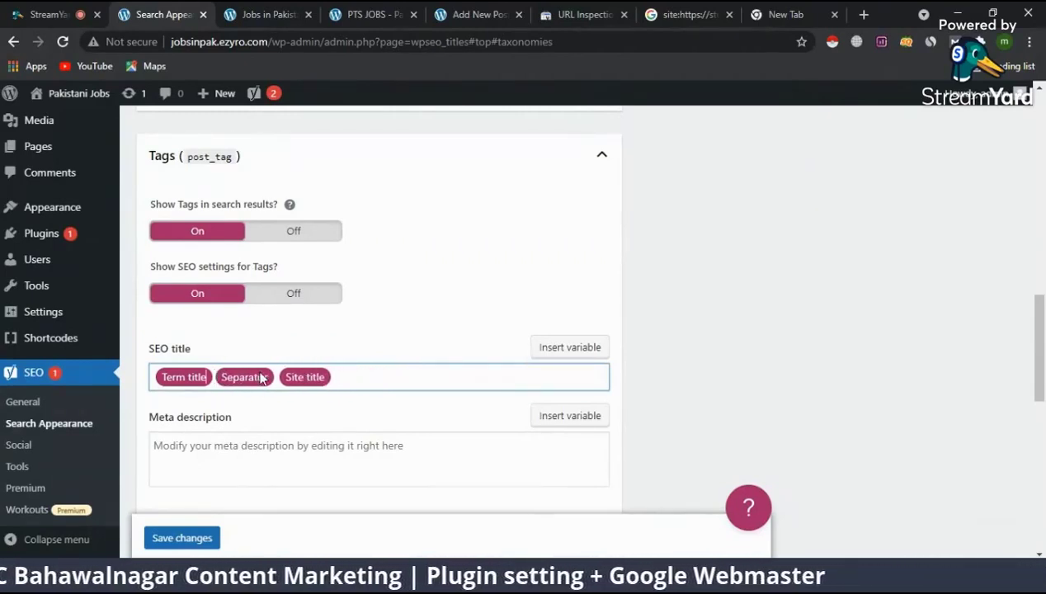
scroll(750, 380, "down", 2)
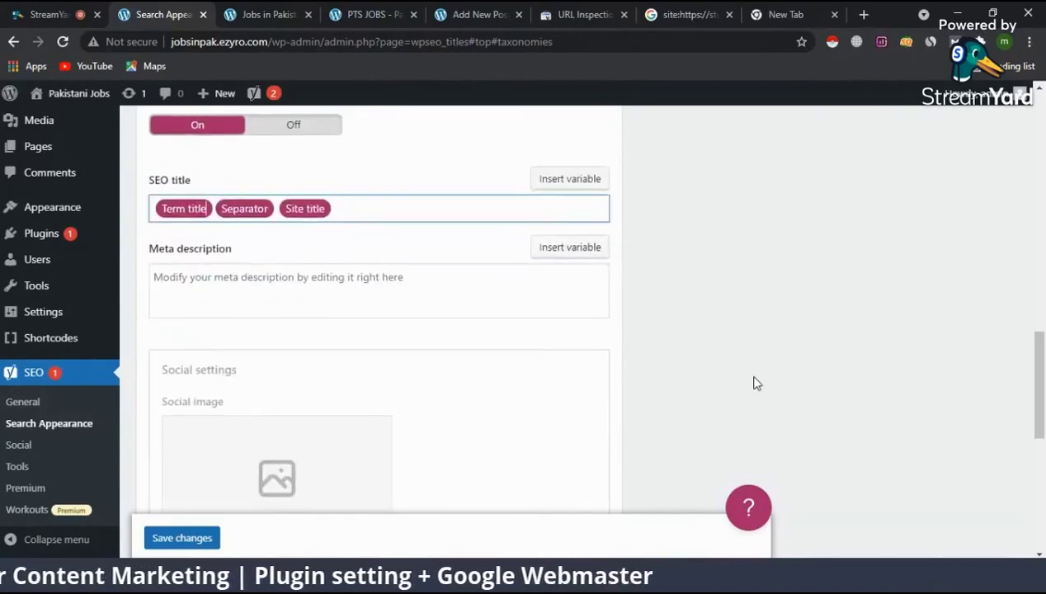
left_click(183, 538)
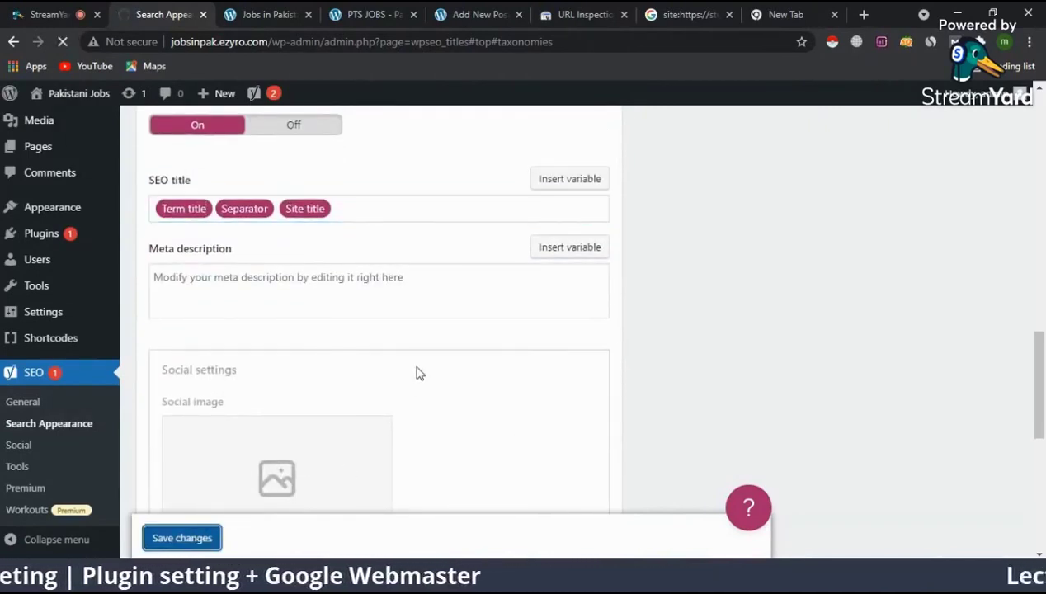
scroll(416, 371, "up", 3)
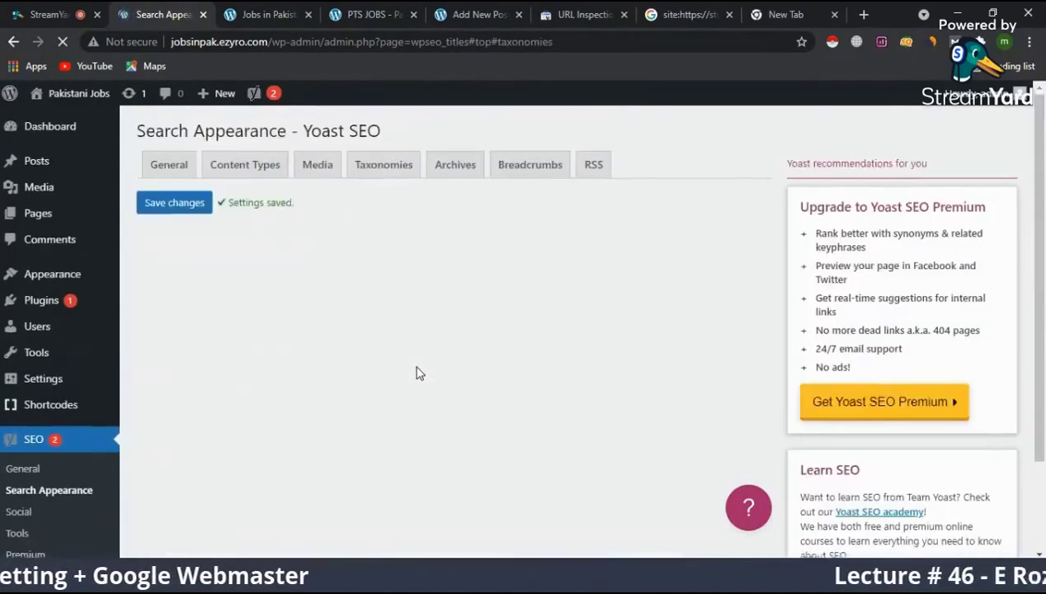
- Remove the Page variable and the word Archives from the Formats SEO title and save the changes
scroll(416, 373, "down", 5)
scroll(415, 373, "down", 5)
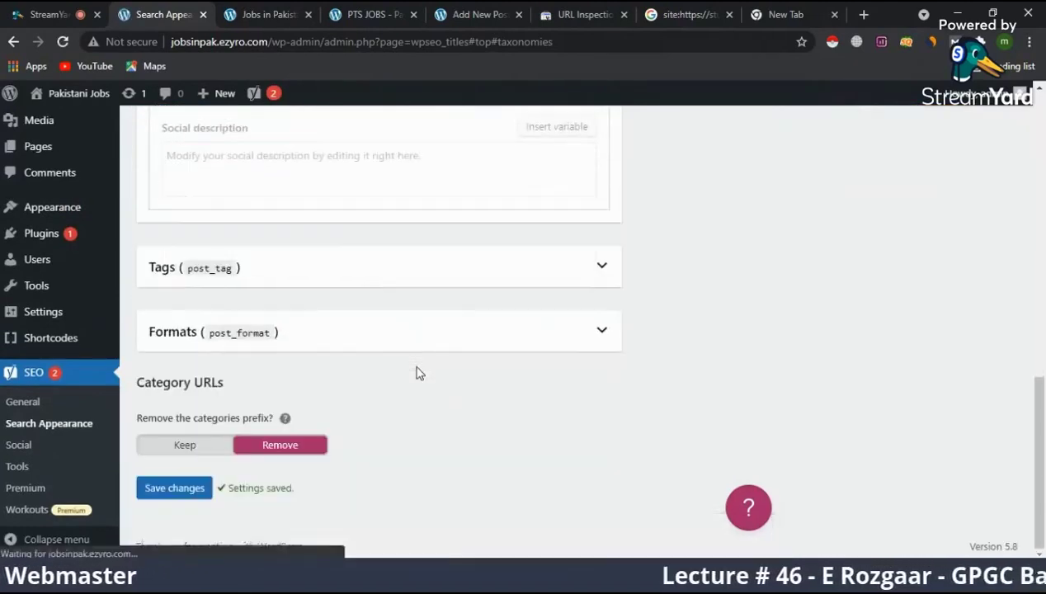
left_click(338, 329)
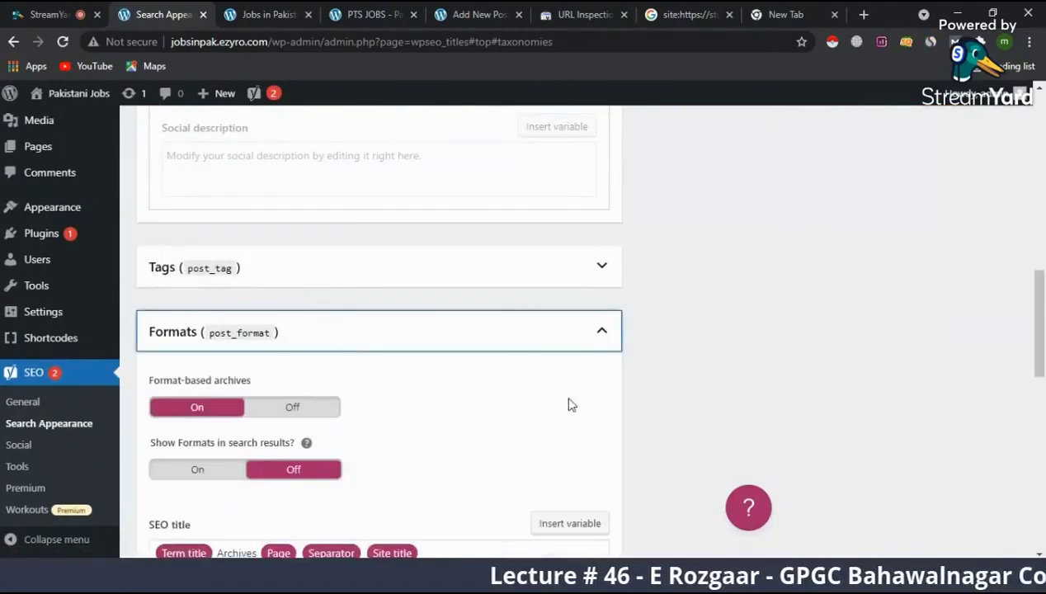
scroll(567, 401, "down", 3)
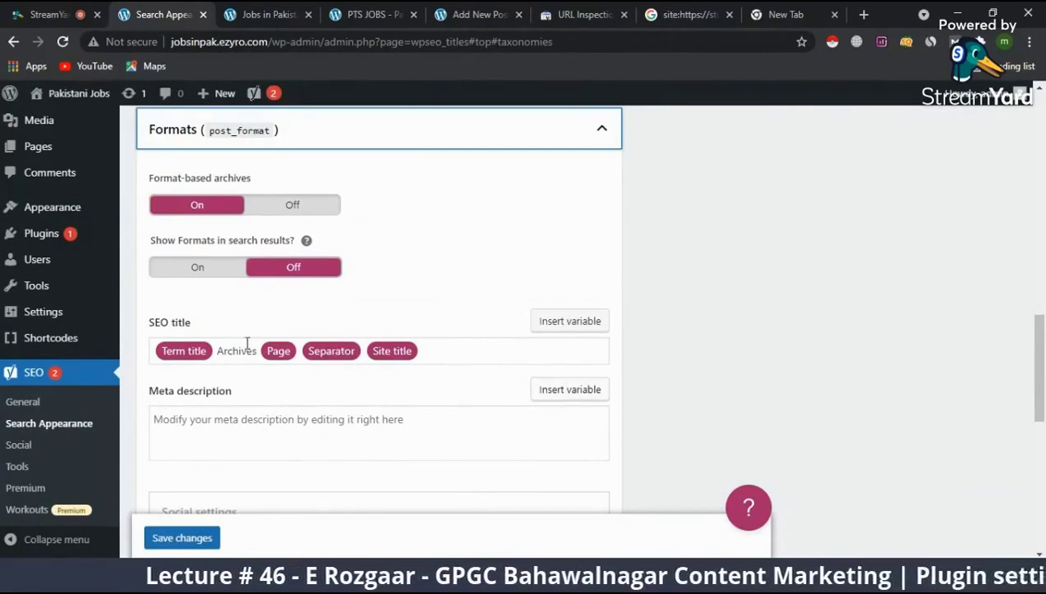
left_click(301, 348)
key("BackSpace")
key("BackSpace")
key("BackSpace")
key("BackSpace")
key("BackSpace")
key("BackSpace")
key("BackSpace")
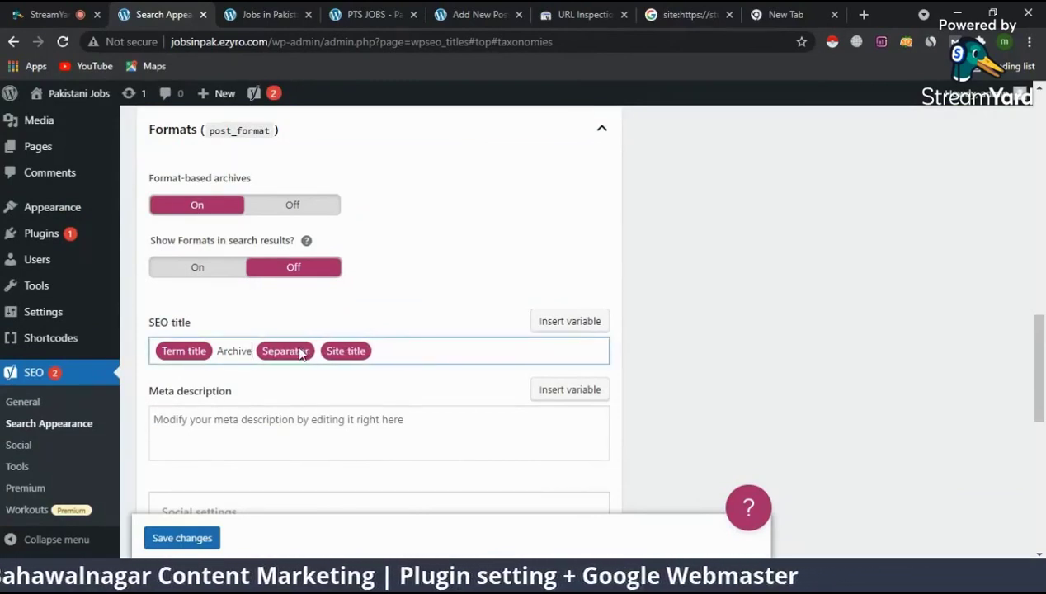
key("BackSpace")
key("BackSpace")
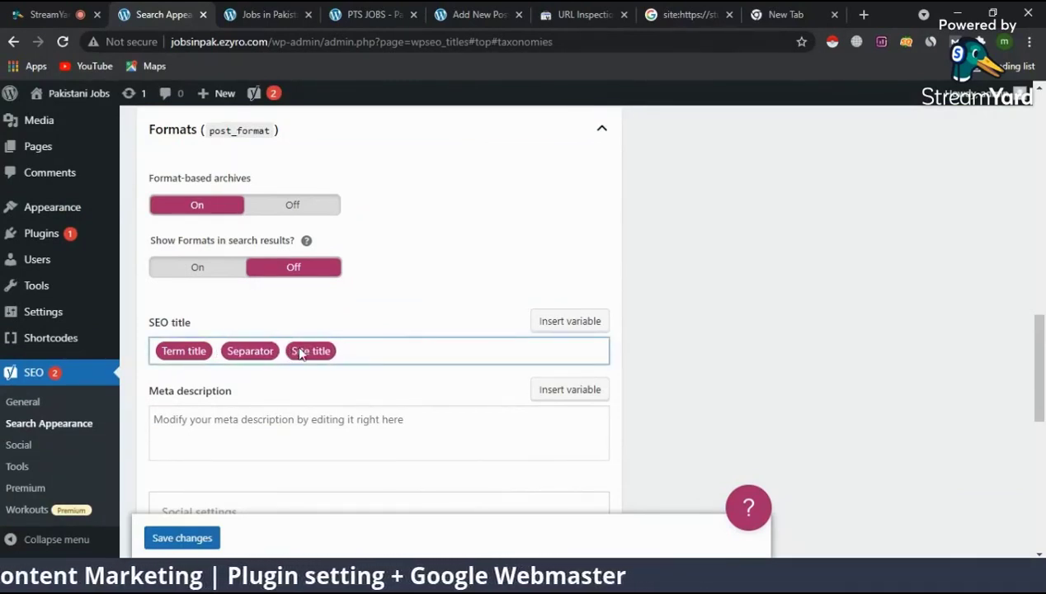
key("BackSpace")
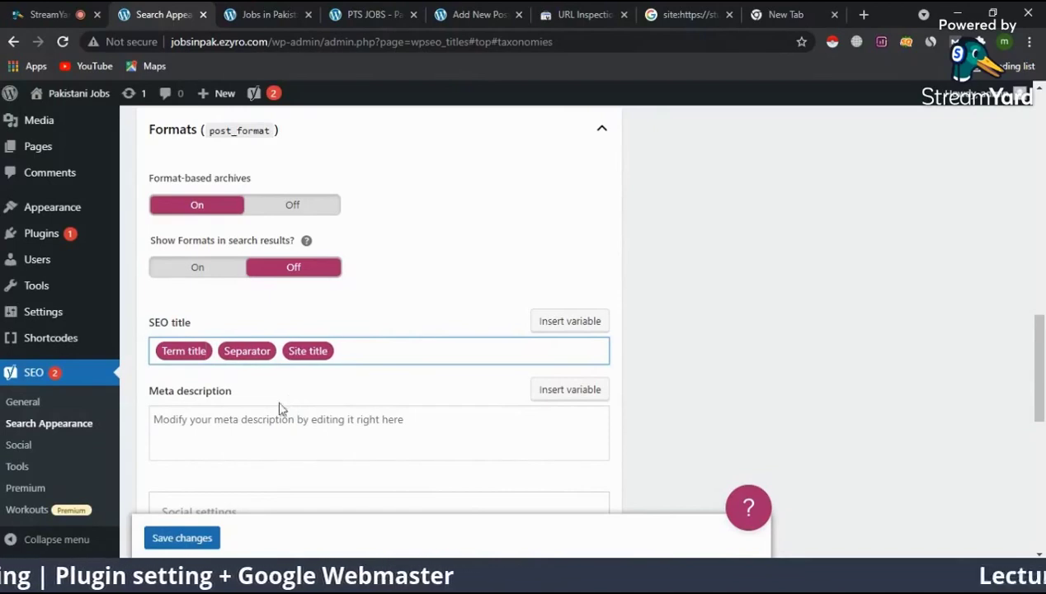
left_click(194, 541)
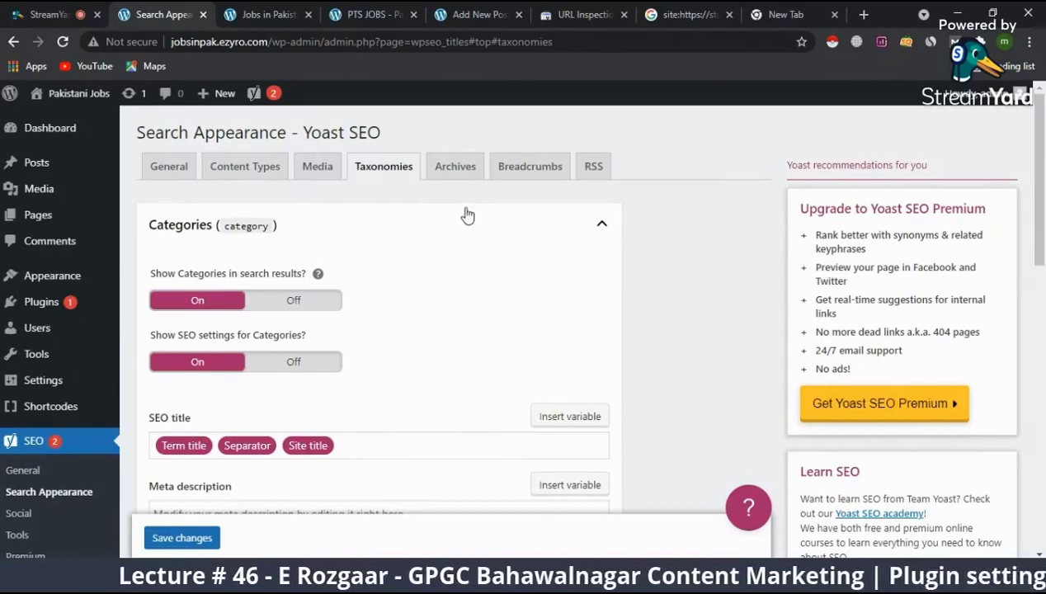
- Set Author archives to Off in the Archives settings and save the changes
left_click(455, 169)
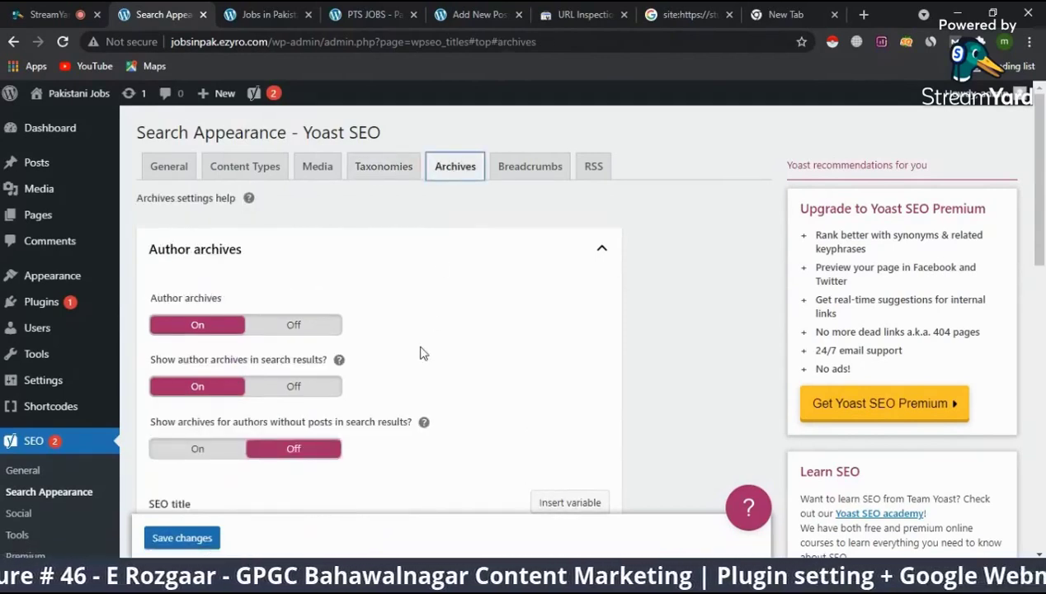
scroll(420, 353, "down", 1)
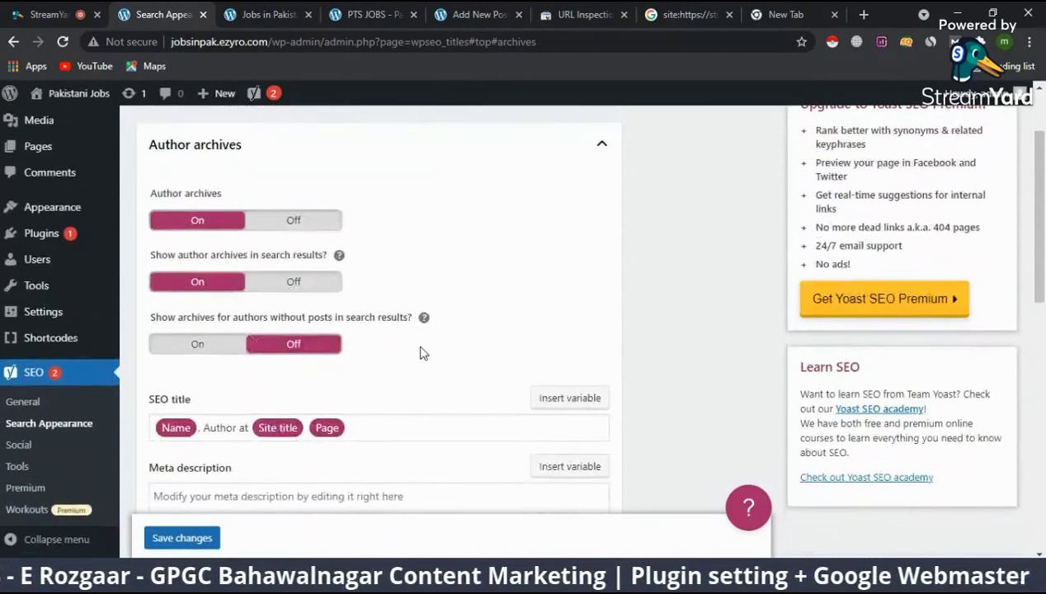
left_click(295, 221)
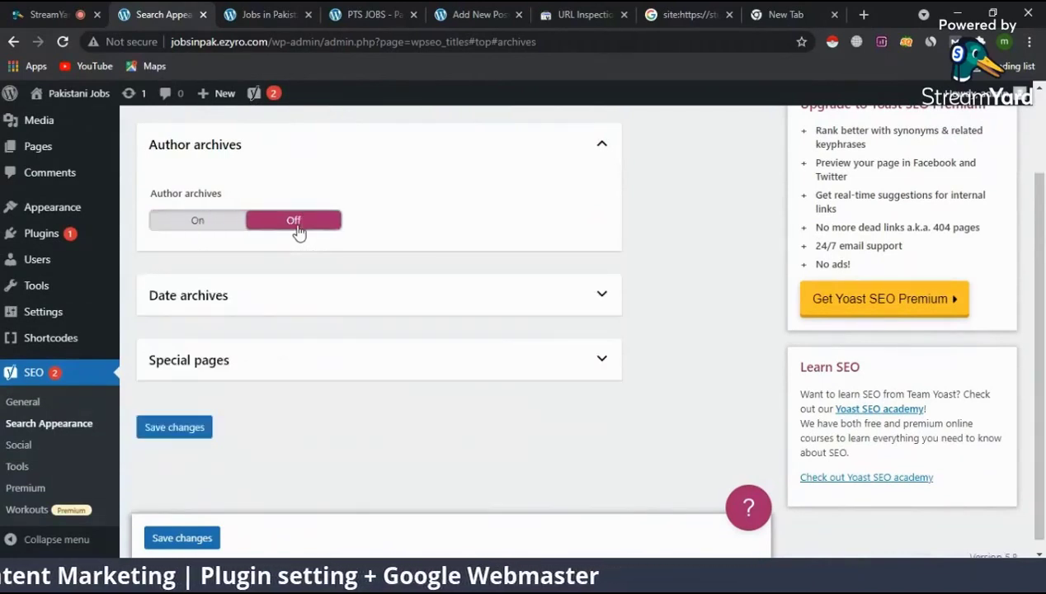
left_click(194, 219)
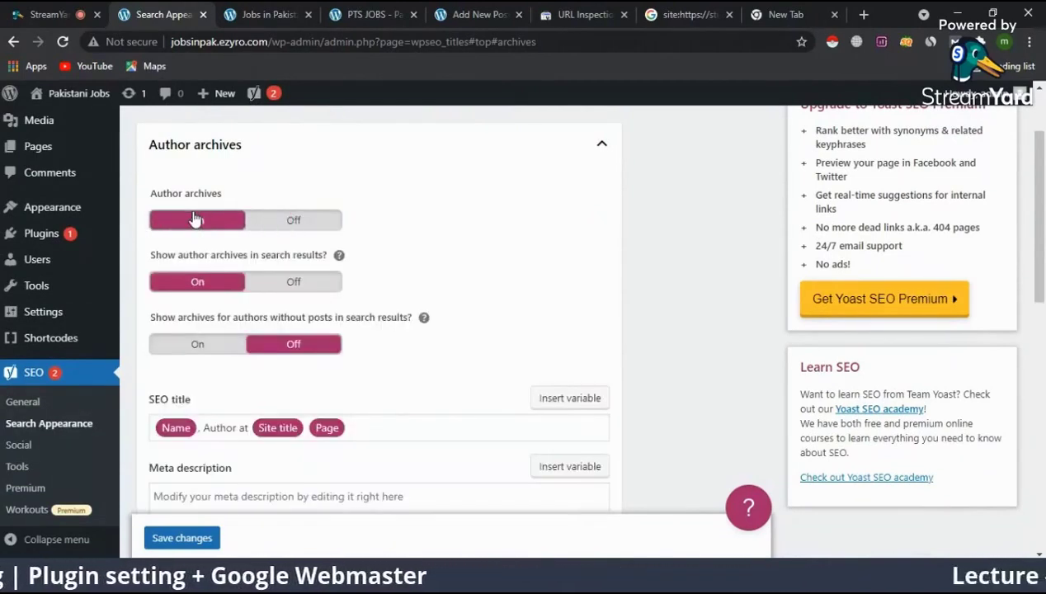
left_click(273, 223)
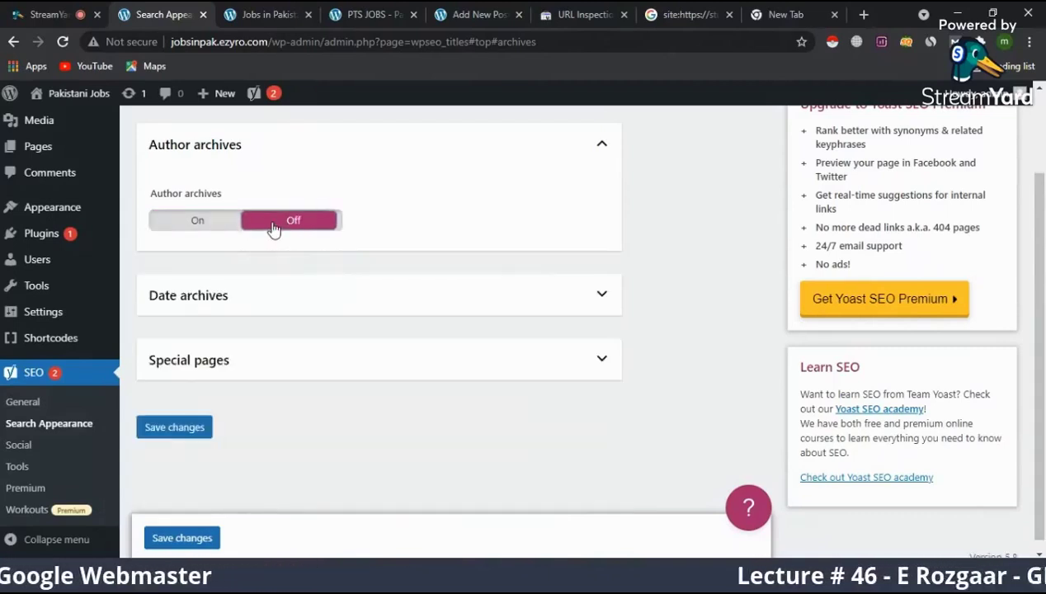
left_click(174, 427)
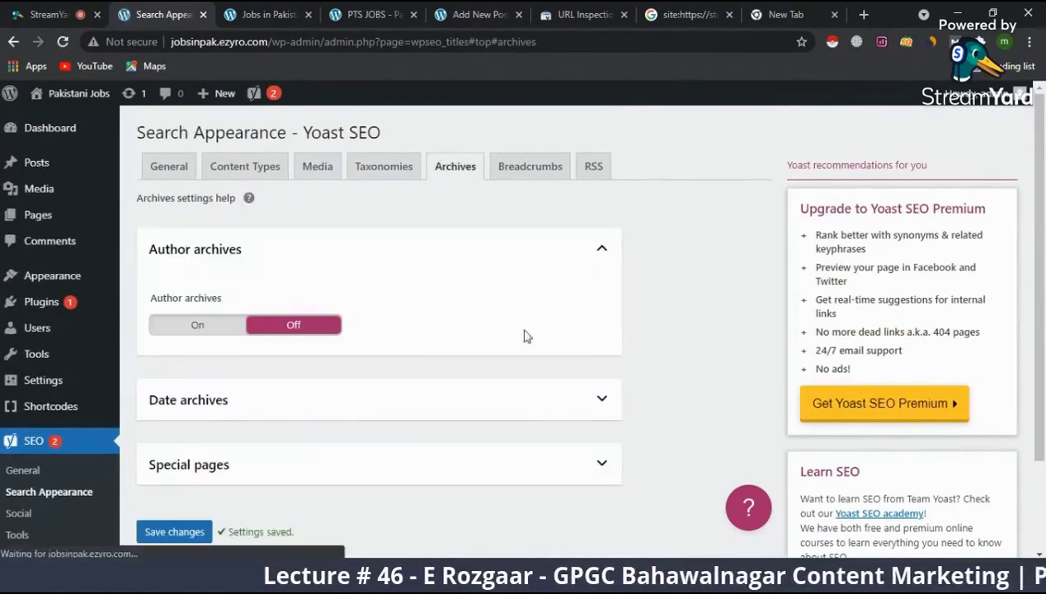
- Set Date archives to Off in the Archives settings and save the changes
left_click(489, 404)
scroll(488, 406, "down", 3)
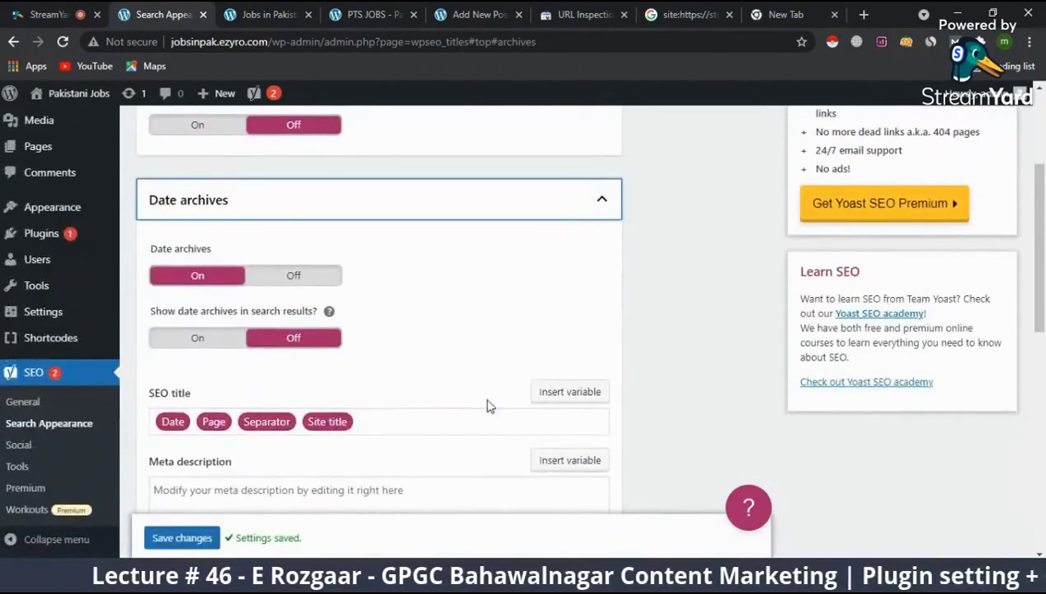
left_click(322, 286)
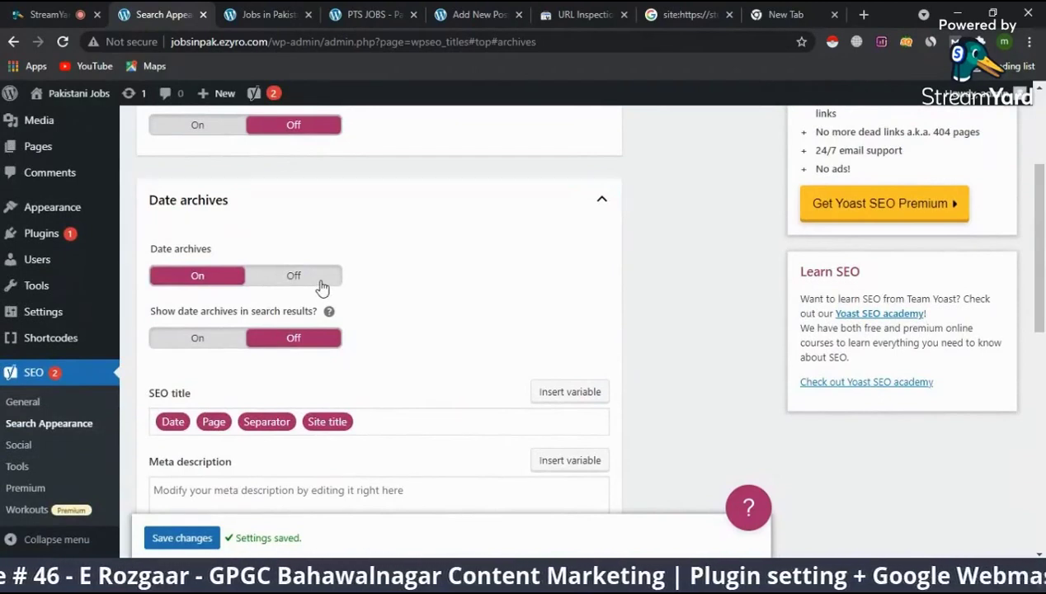
left_click(322, 286)
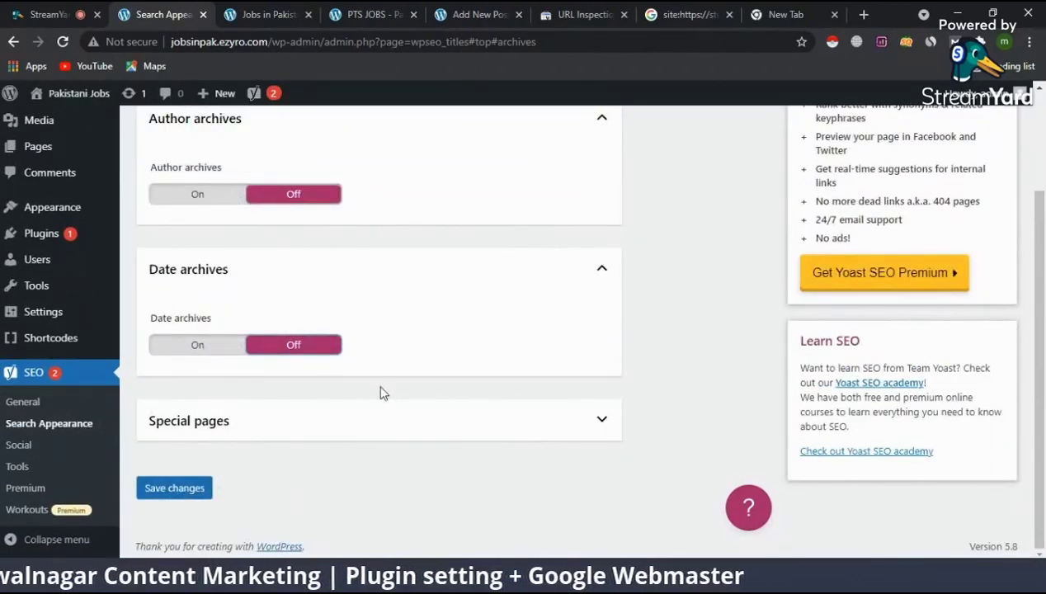
left_click(206, 490)
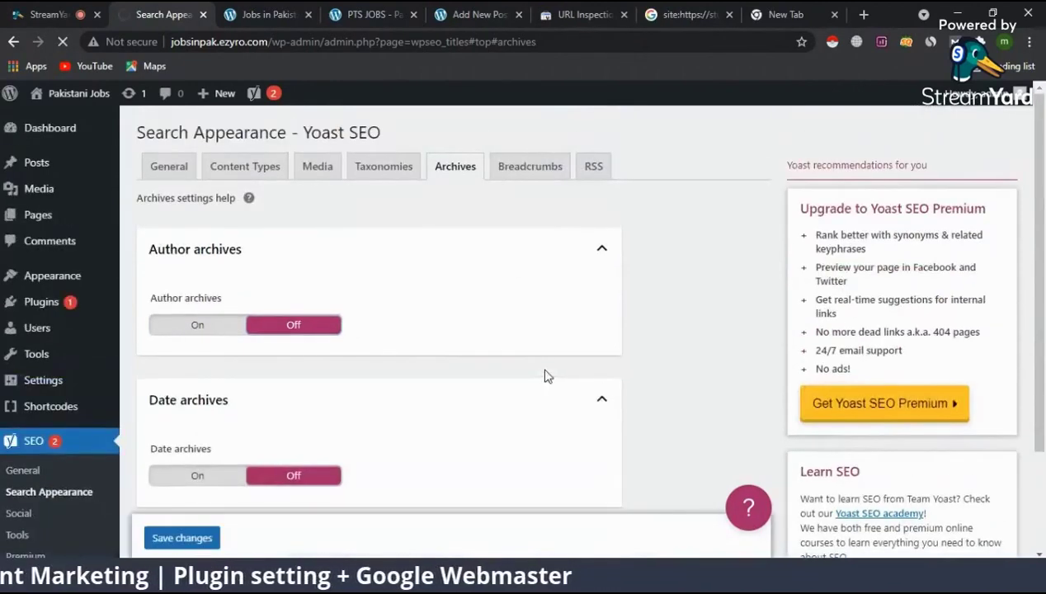
left_click(33, 10)
left_click(161, 12)
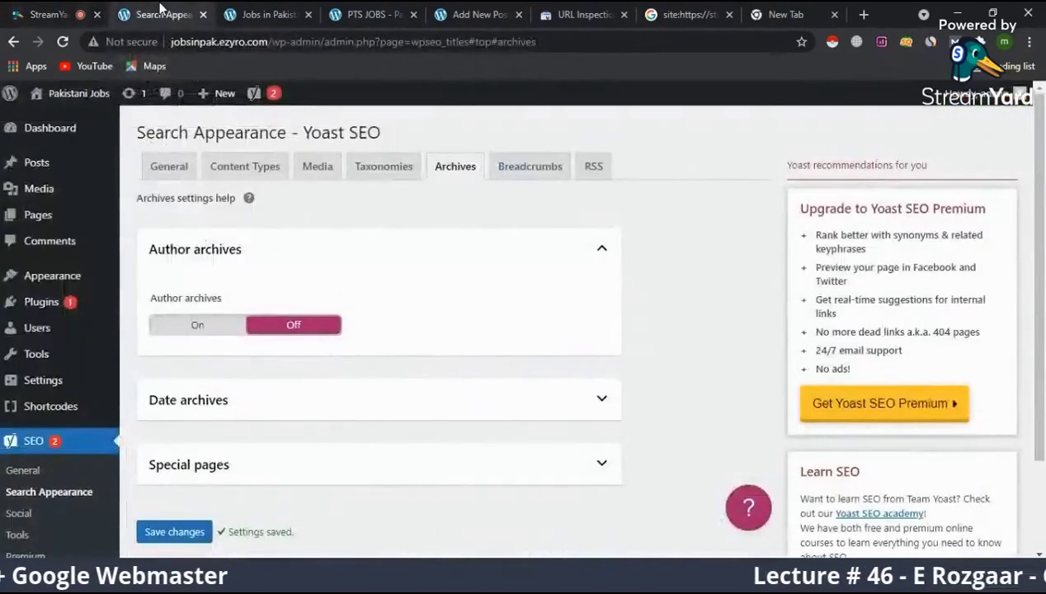
left_click(61, 10)
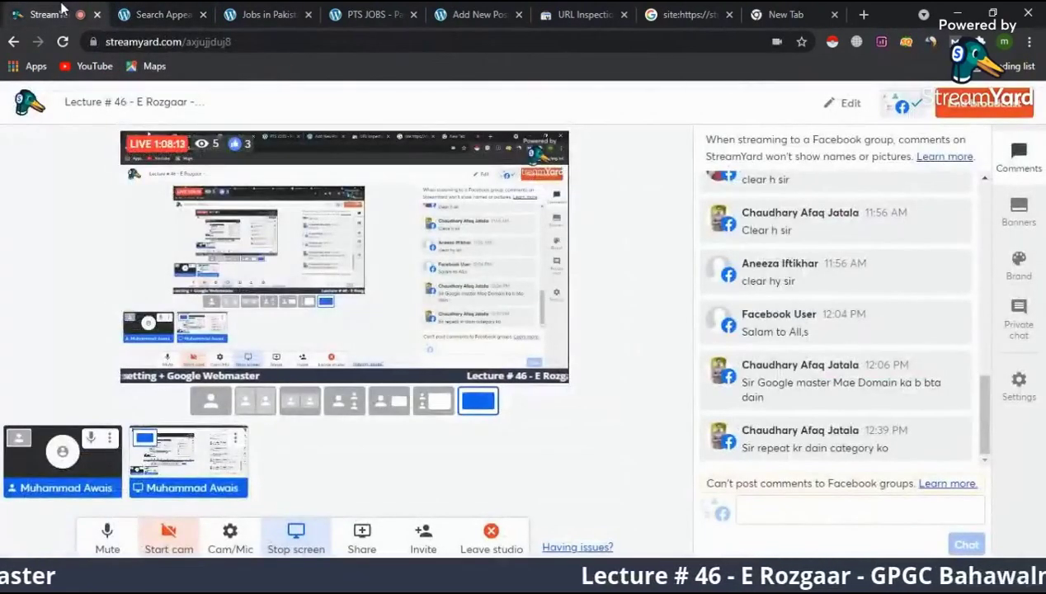
left_click(161, 14)
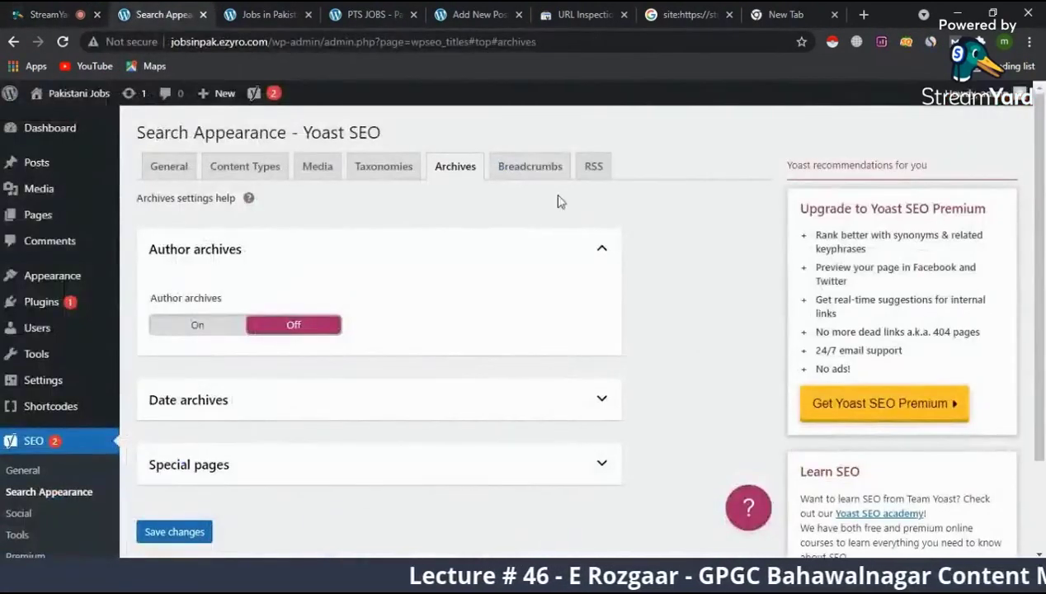
- Set Enable Breadcrumbs for your theme to Disabled in the Breadcrumbs settings and save the changes
left_click(542, 177)
scroll(649, 338, "down", 3)
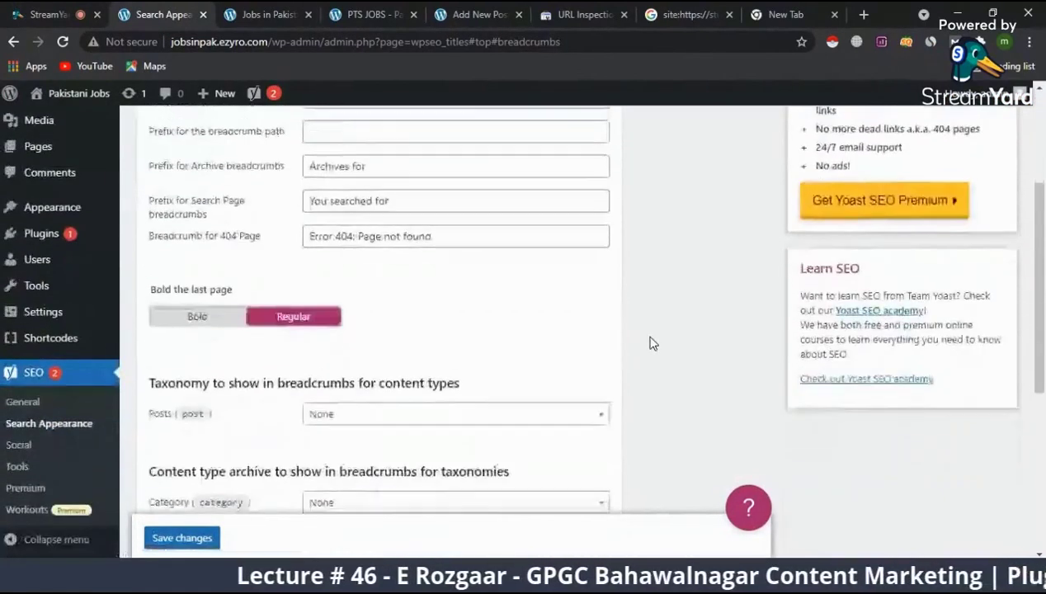
scroll(382, 406, "down", 4)
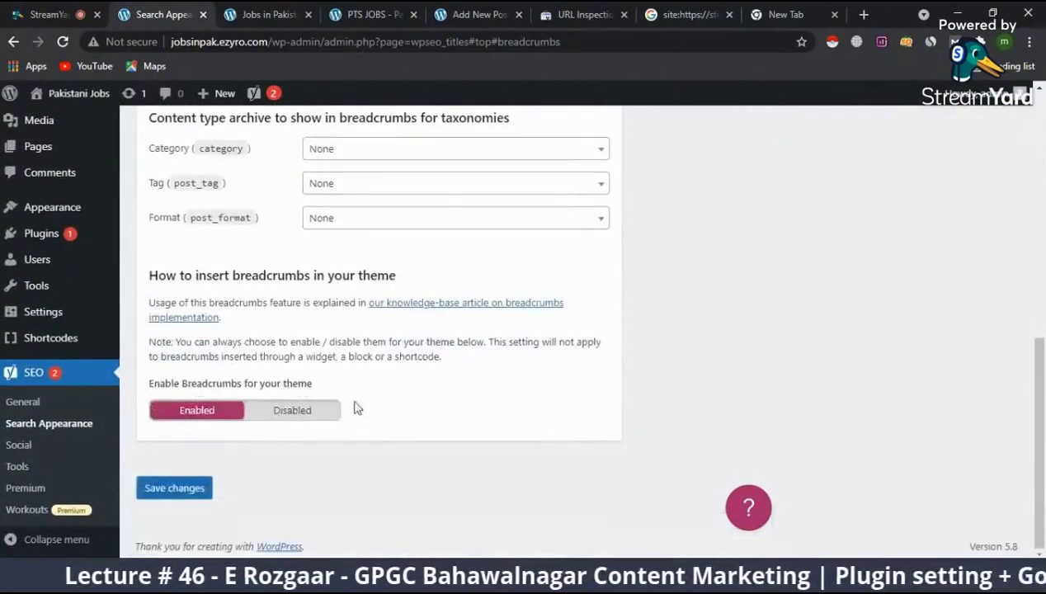
left_click(308, 411)
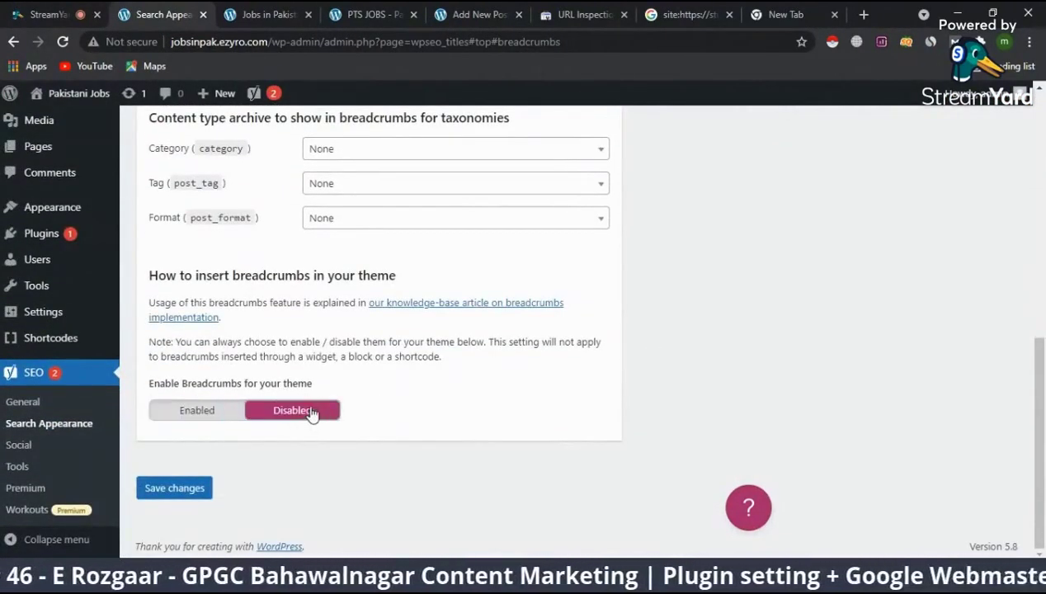
left_click(174, 489)
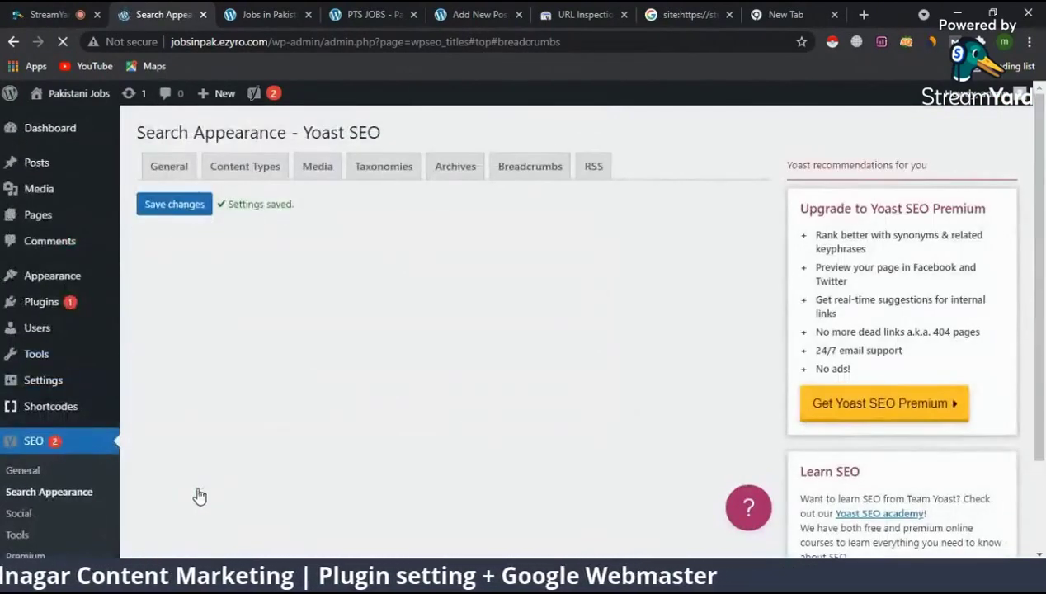
- Examine the Category URLs prefix option in the Taxonomies settings
left_click(379, 168)
scroll(347, 324, "down", 10)
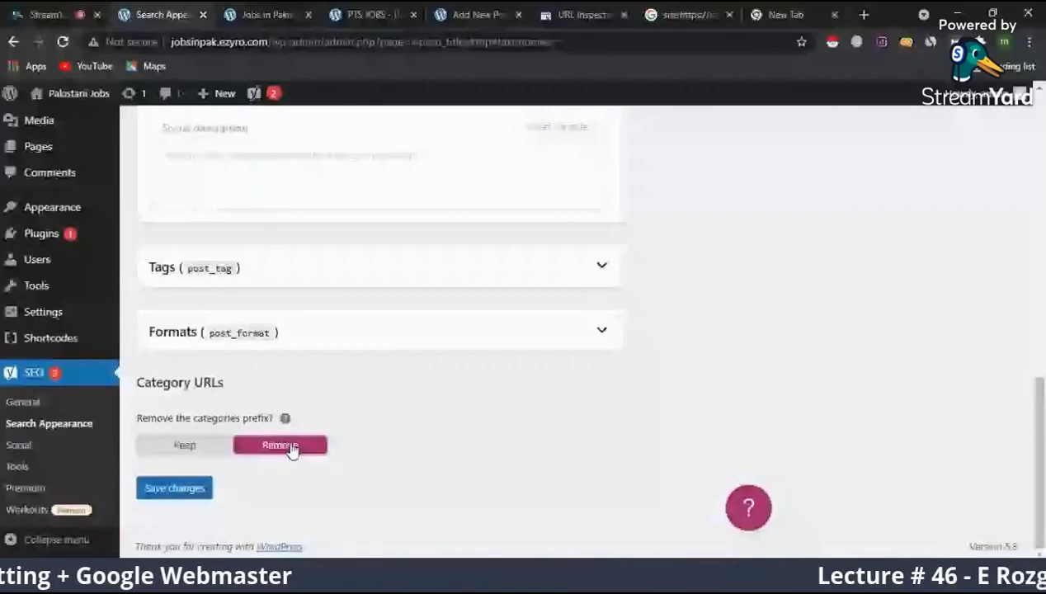
key("ctrl+1")
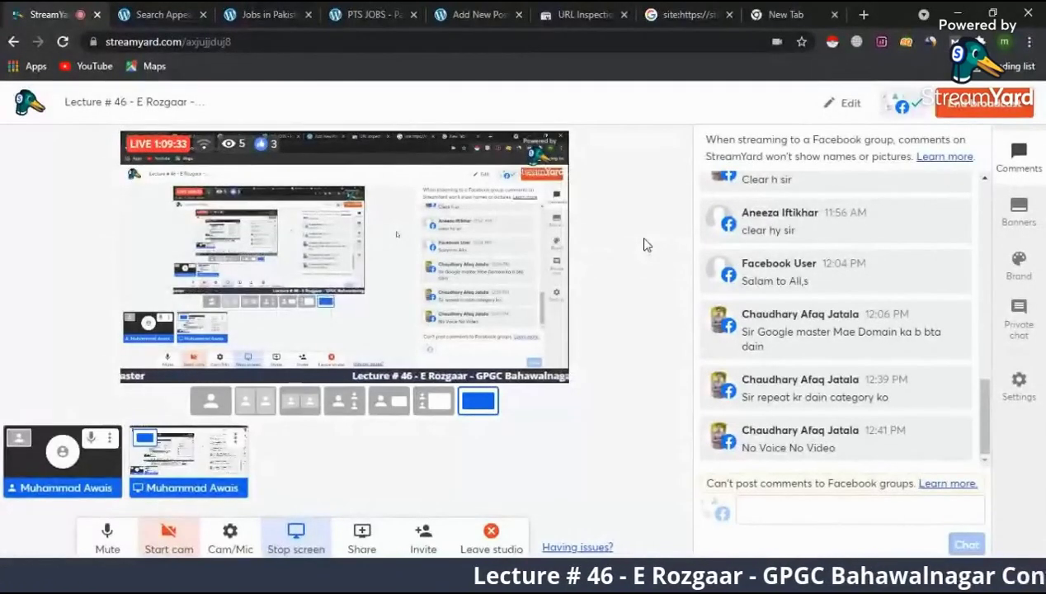
mouse_move(980, 395)
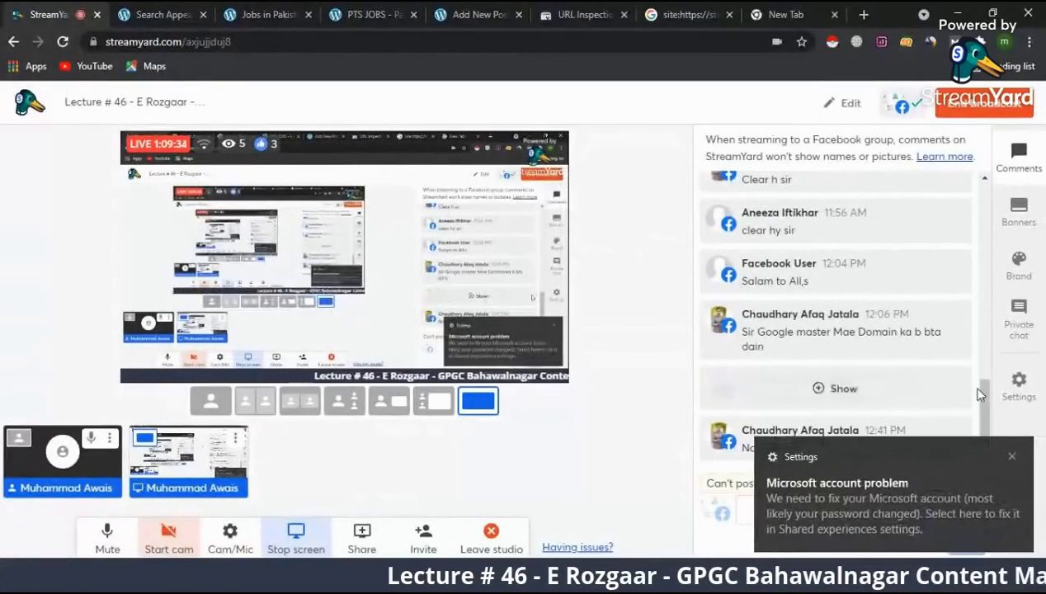
left_click(1011, 456)
left_click(492, 14)
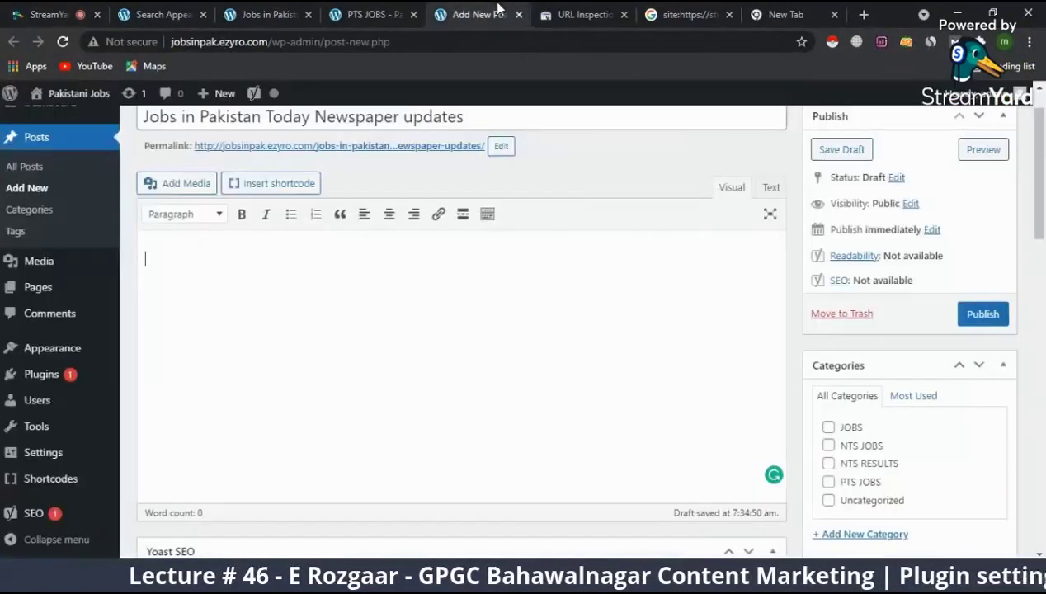
- Review the Categories and Category URLs settings under Taxonomies and compare them with the address of the site's PTS JOBS category page
left_click(161, 10)
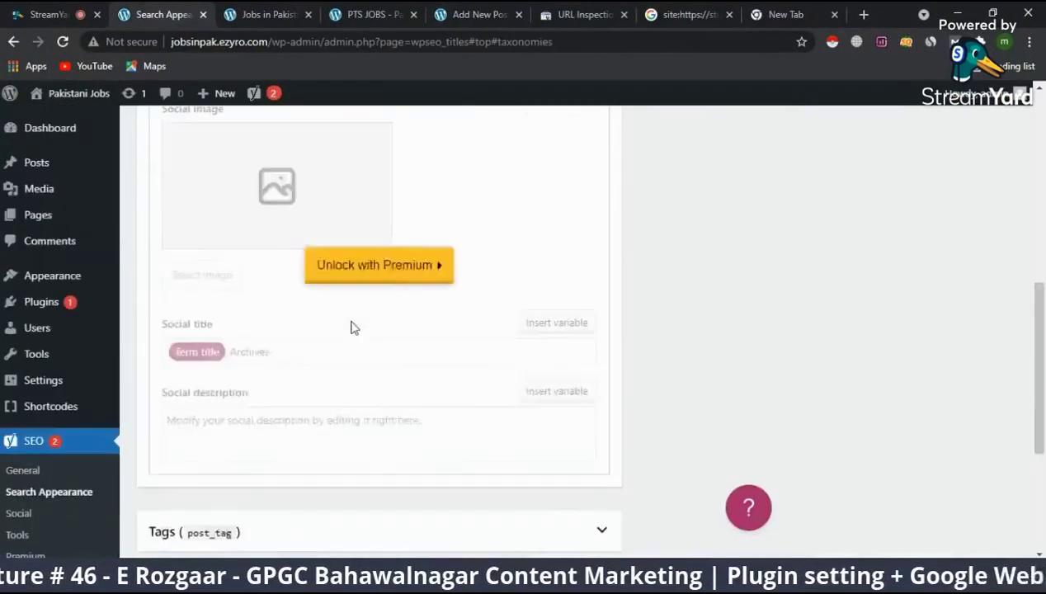
scroll(353, 324, "up", 10)
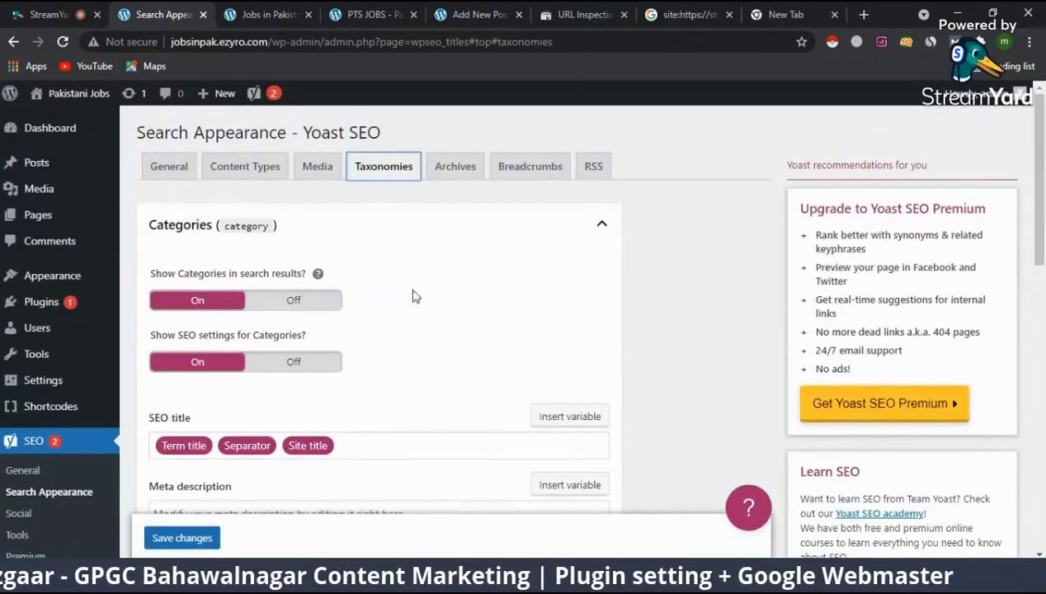
scroll(417, 303, "down", 3)
scroll(418, 305, "down", 10)
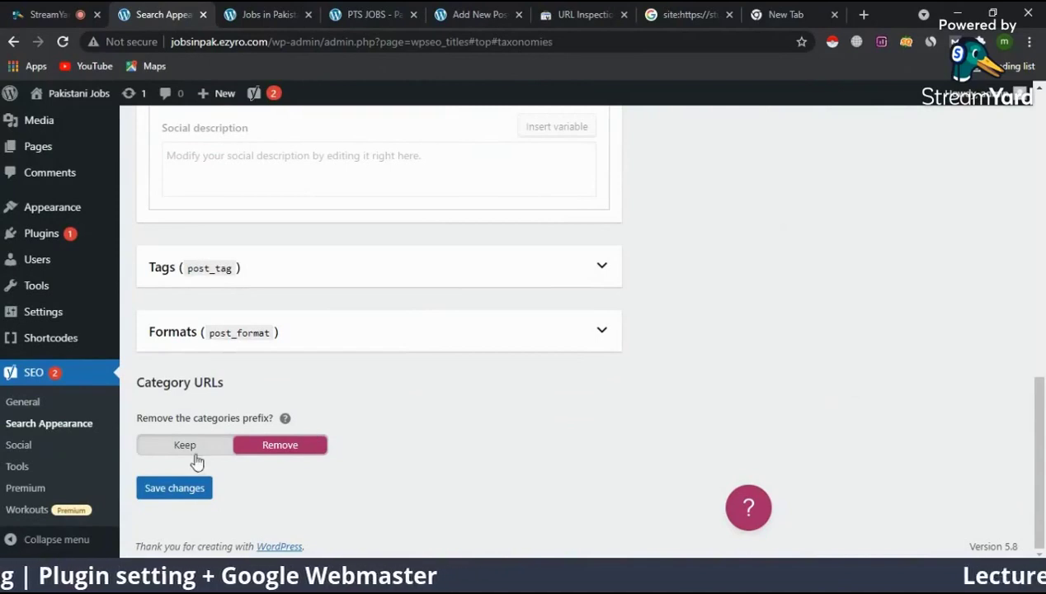
left_click(262, 14)
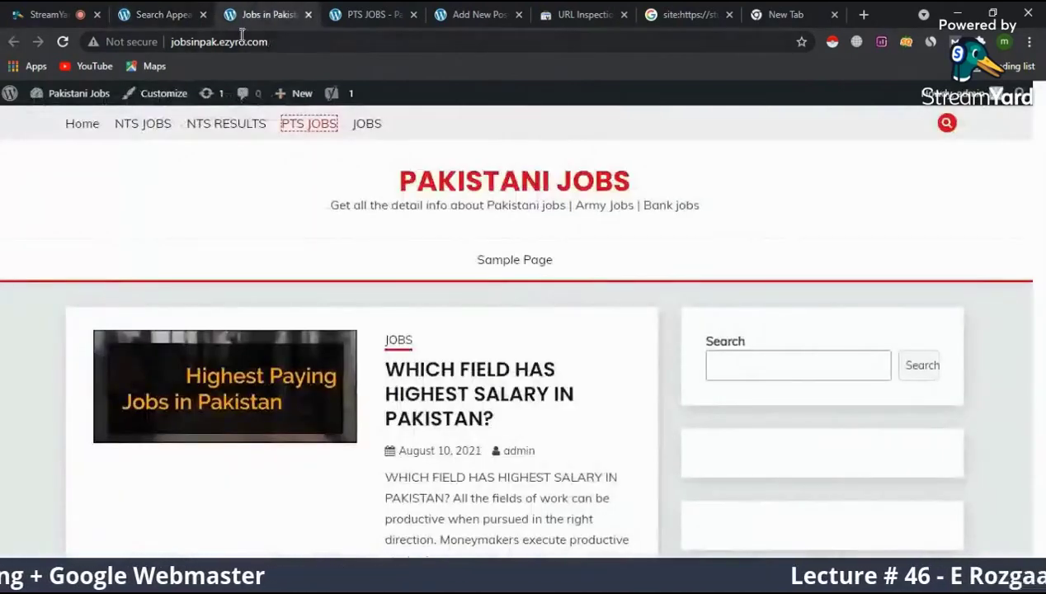
left_click(356, 12)
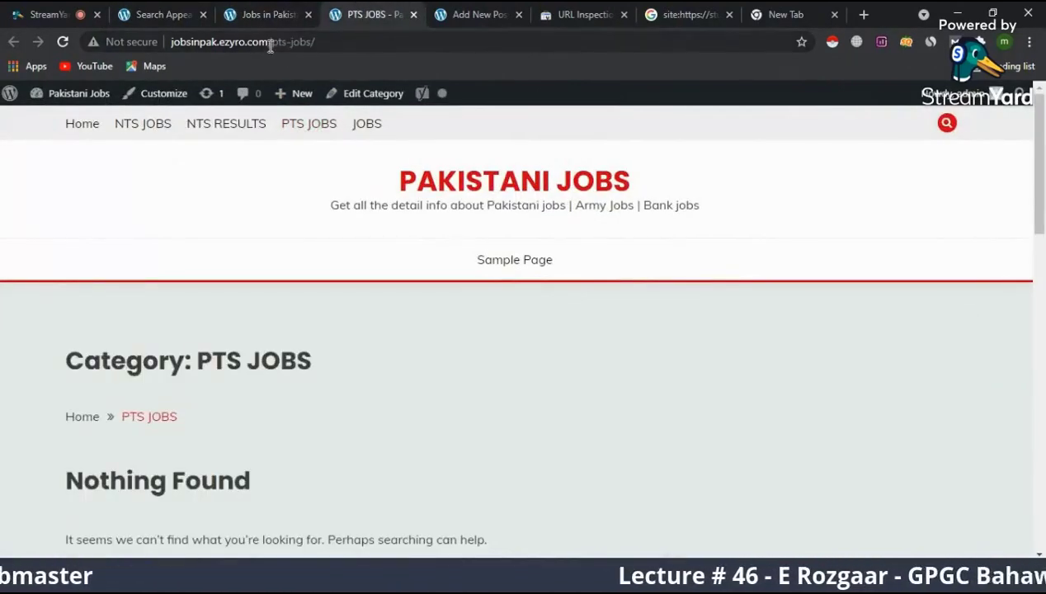
left_click(273, 41)
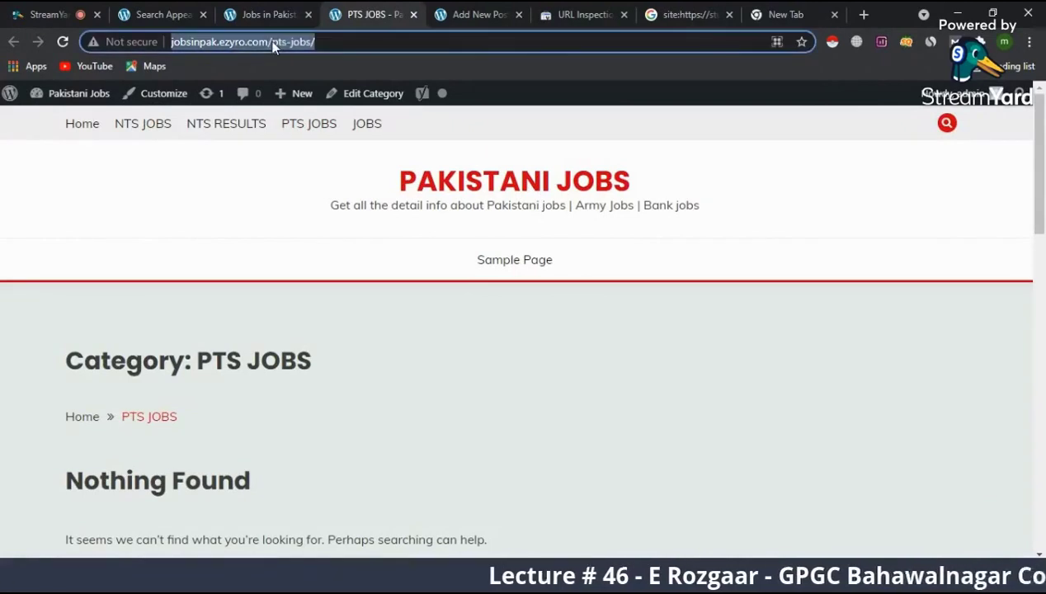
- Set the categories prefix option under Category URLs to Keep, save the changes and reload the PTS JOBS category page
left_click(183, 14)
left_click(186, 449)
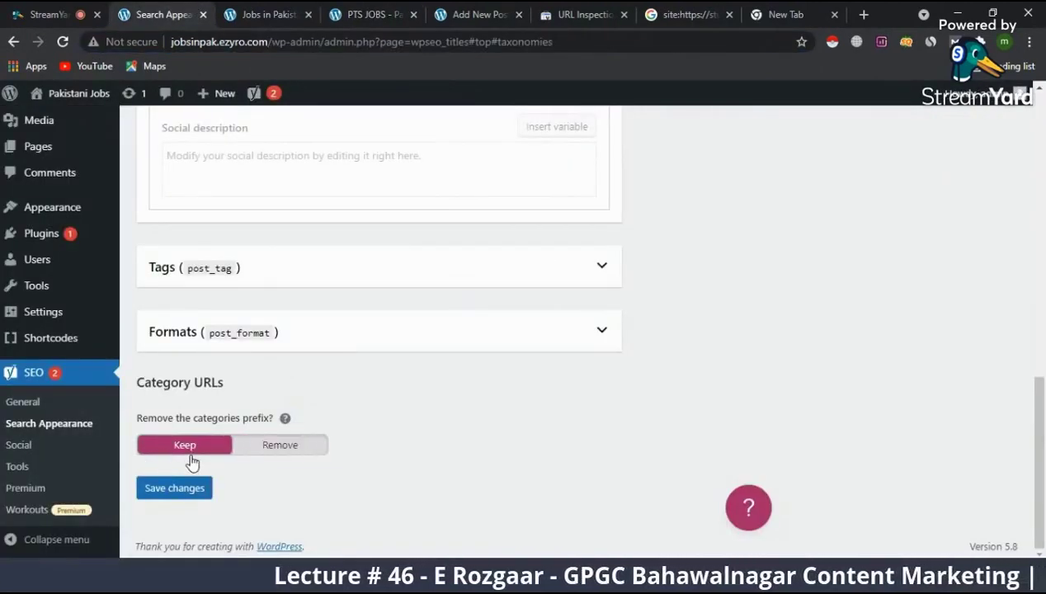
left_click(194, 490)
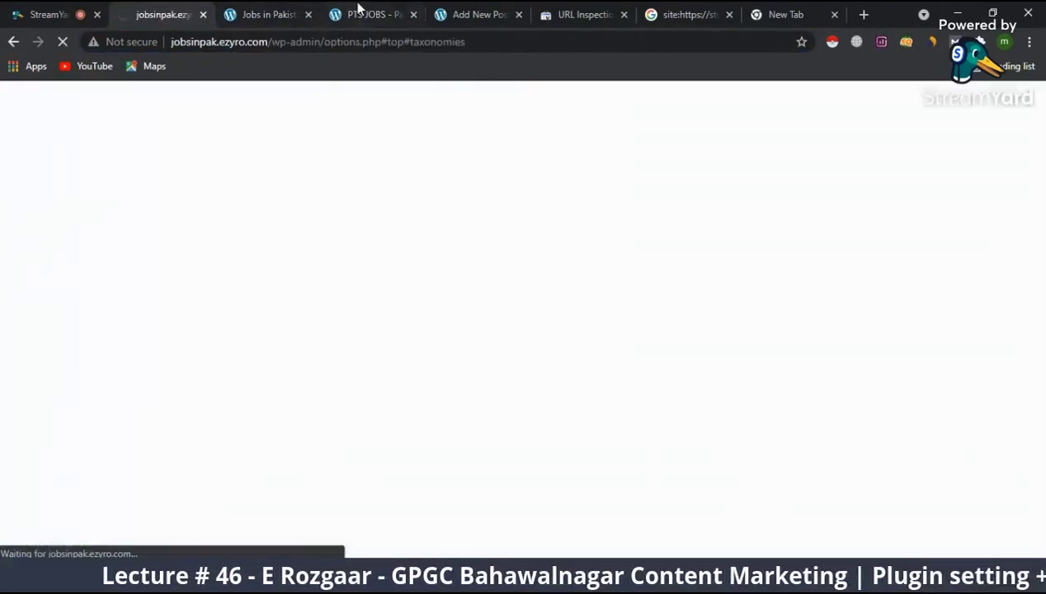
left_click(357, 13)
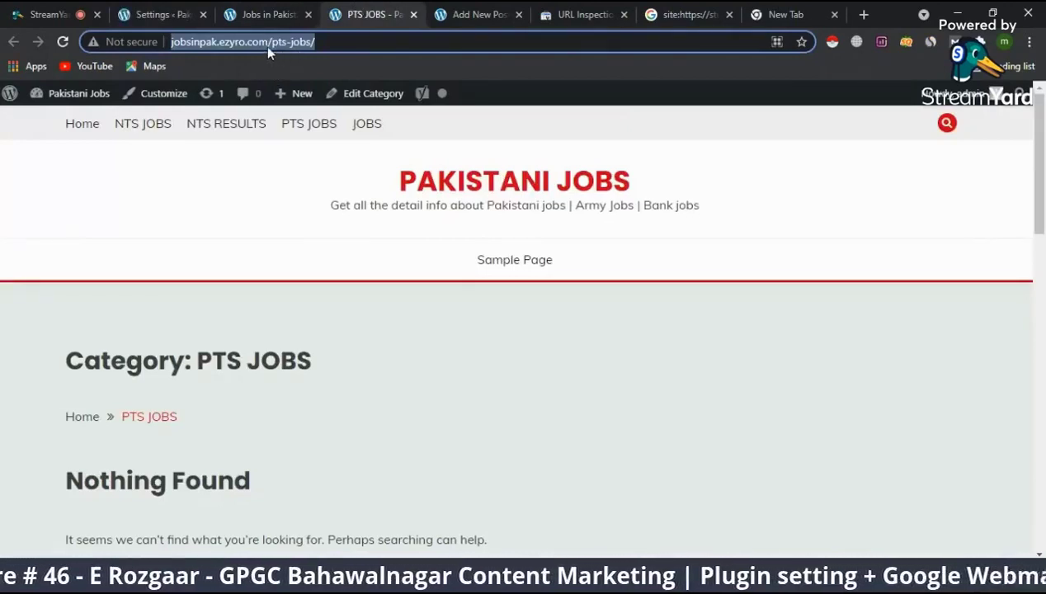
left_click(63, 45)
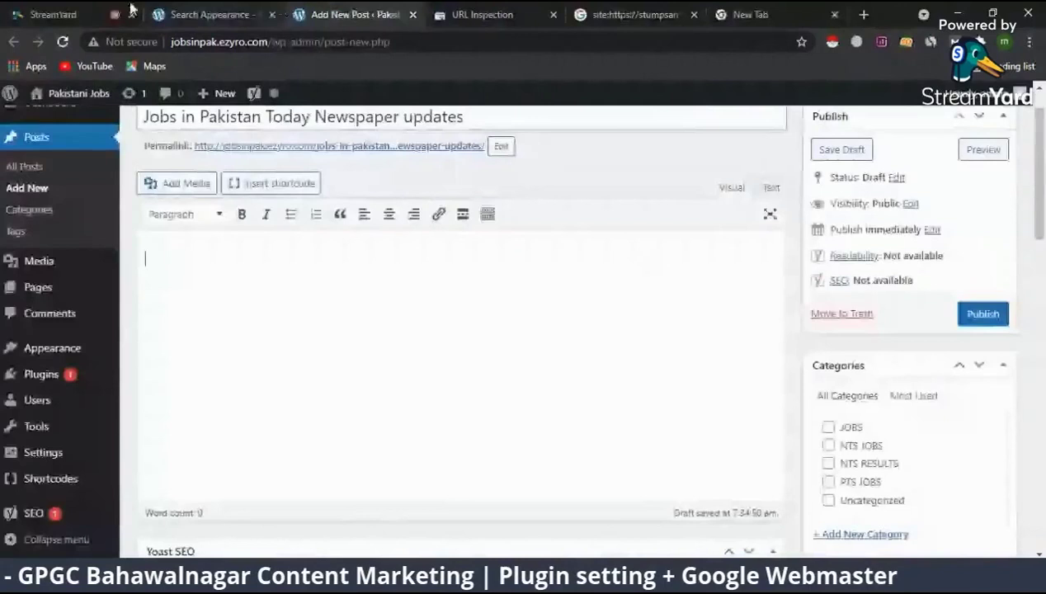
left_click(90, 8)
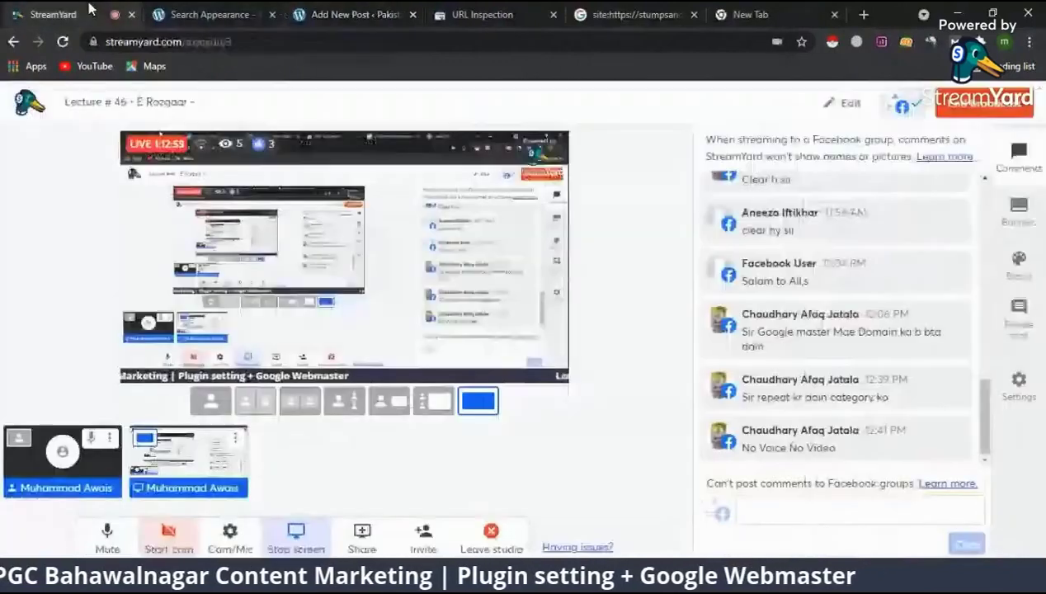
left_click(211, 14)
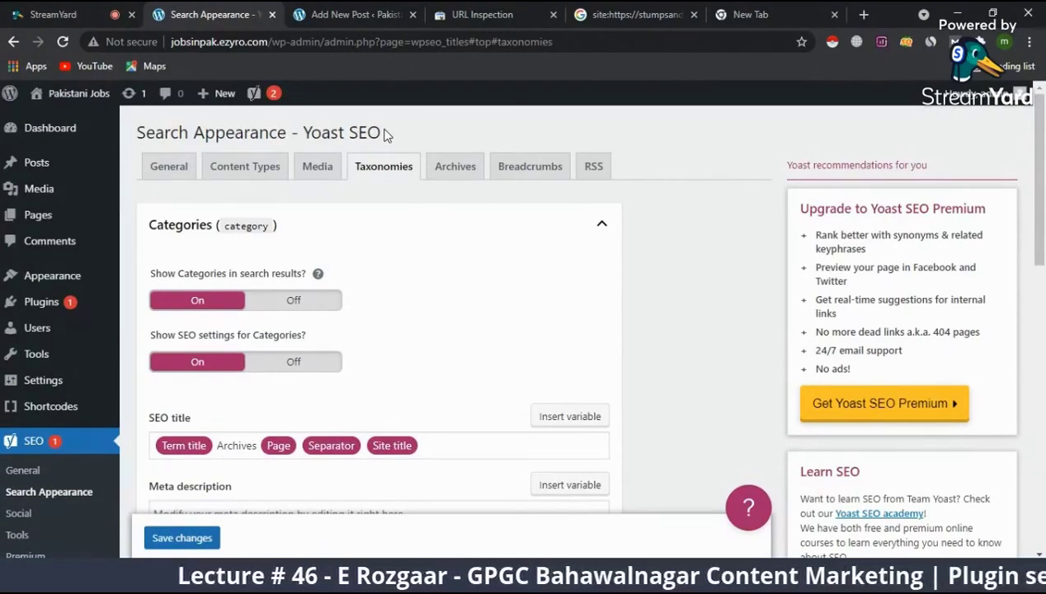
left_click(51, 14)
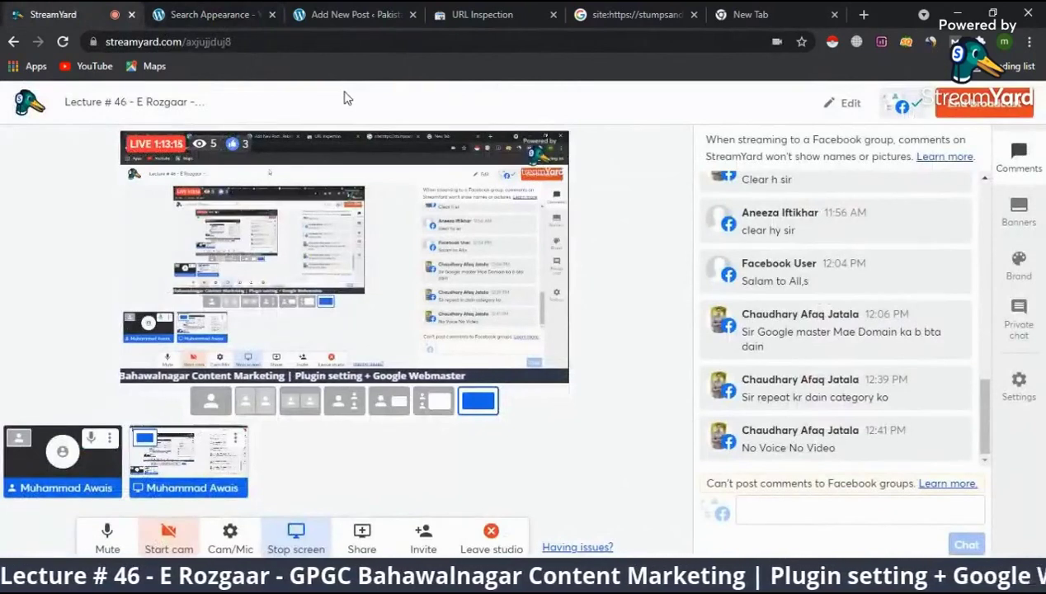
- Examine the Yoast SEO section of the draft post, including its focus keyphrase, SEO title, slug and meta description fields
left_click(350, 14)
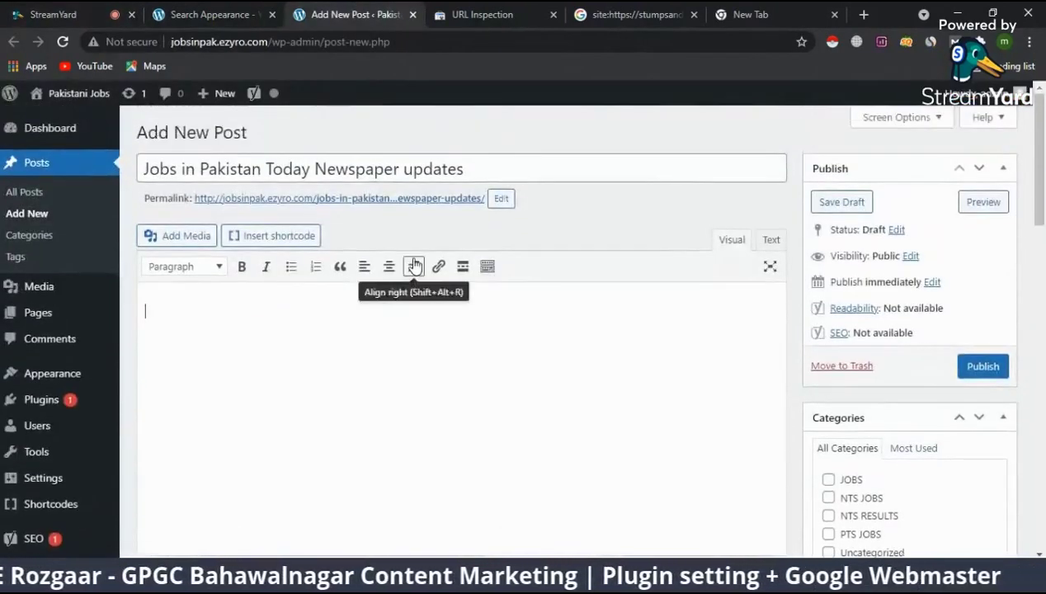
scroll(413, 265, "down", 20)
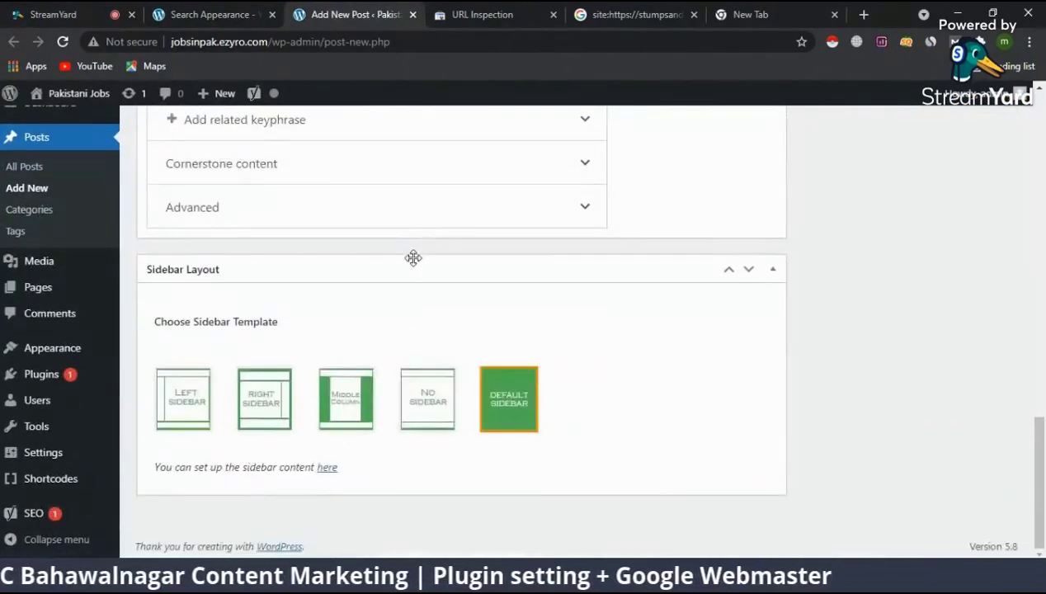
scroll(413, 258, "up", 5)
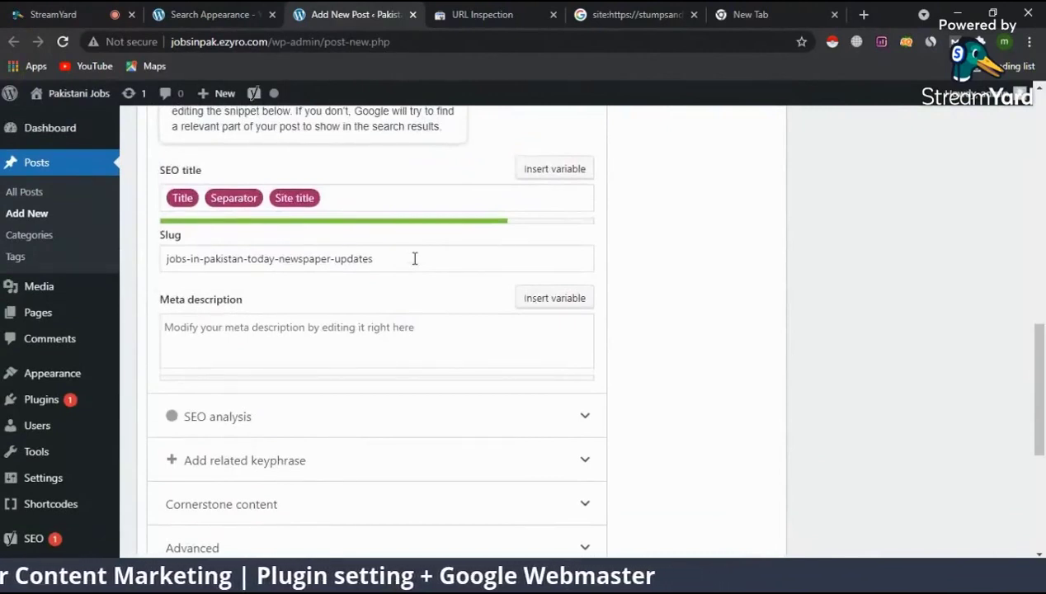
scroll(415, 260, "up", 1)
scroll(415, 262, "up", 10)
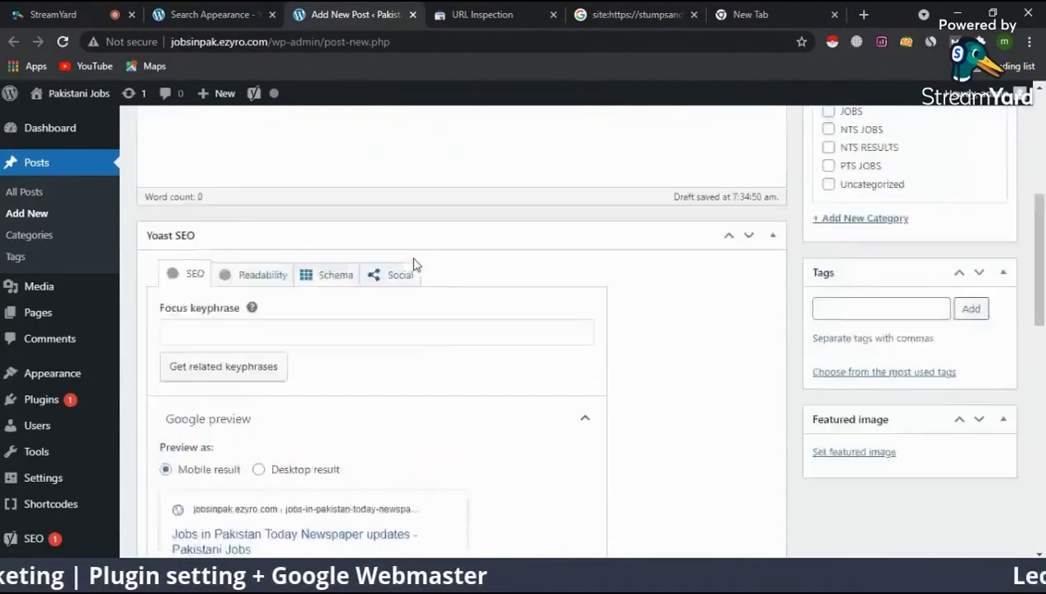
- Return to the Yoast Search Appearance page and open the list of all posts from there
left_click(206, 9)
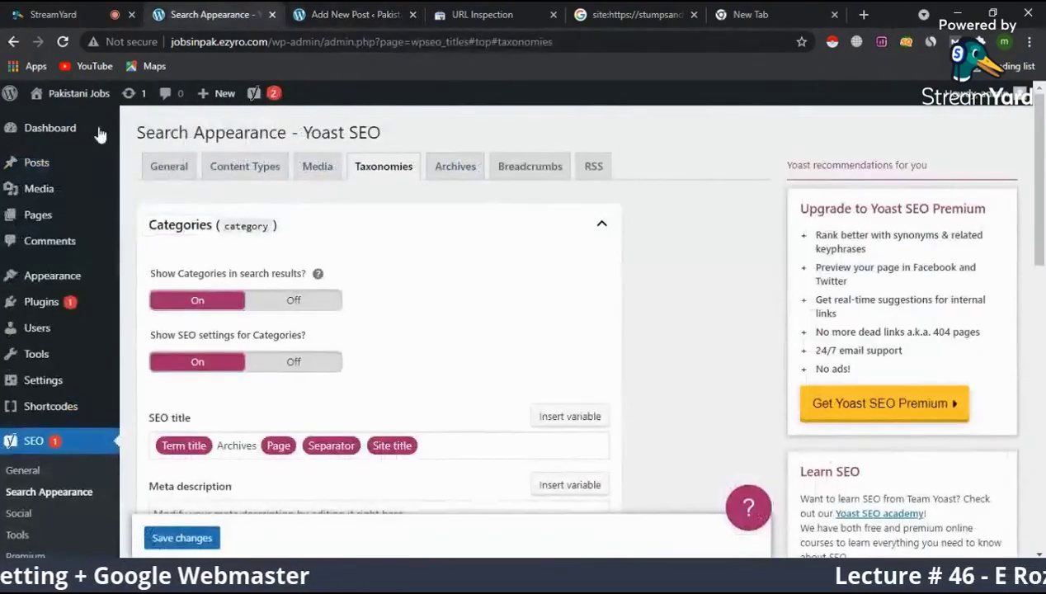
mouse_move(42, 168)
left_click(137, 169)
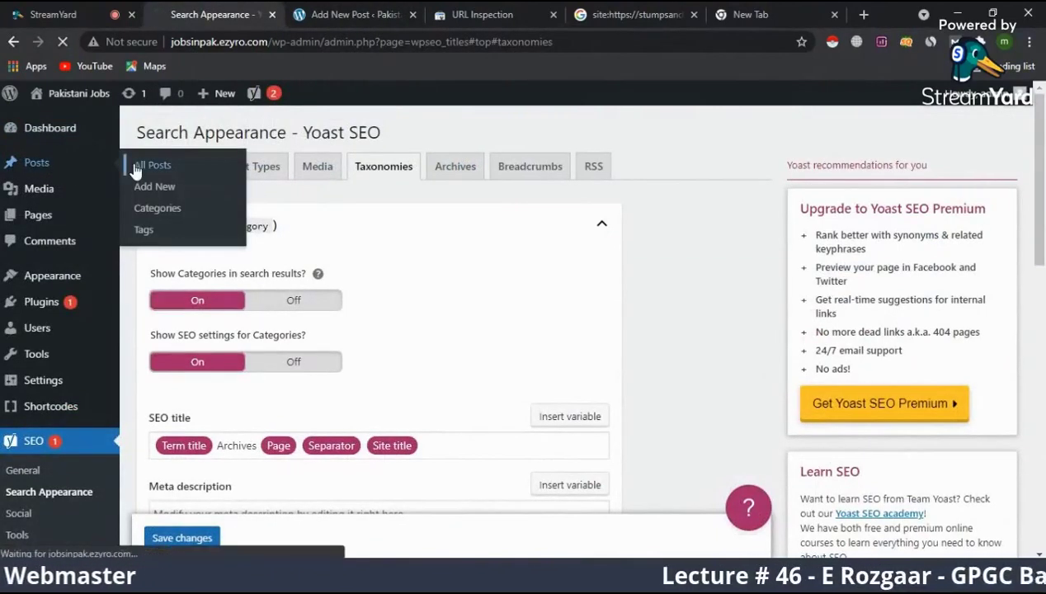